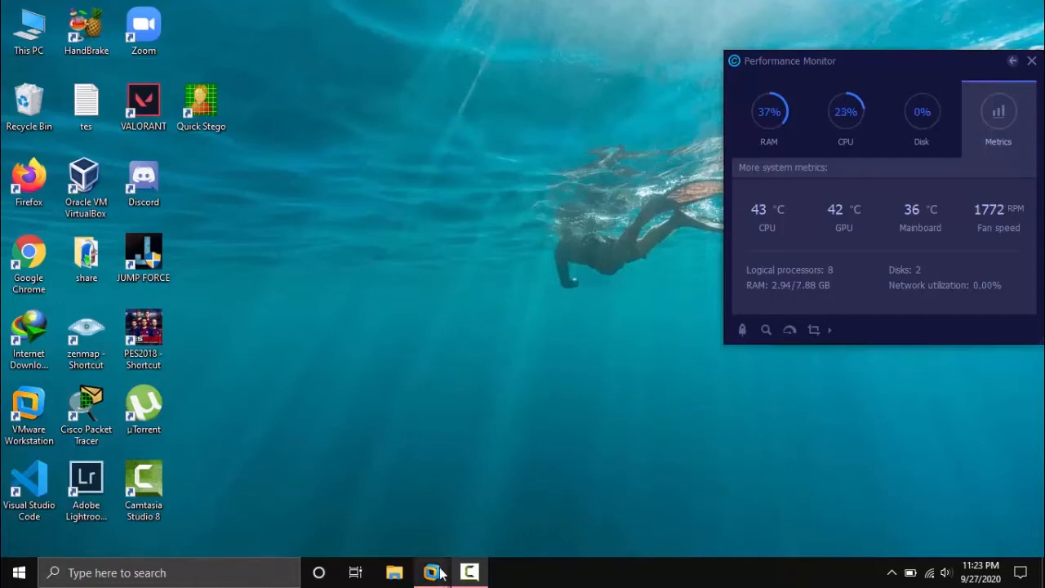
Bring the VMware Workstation 10 window forward from its taskbar preview, showing the Home tab.
mouse_move(431, 572)
left_click(259, 476)
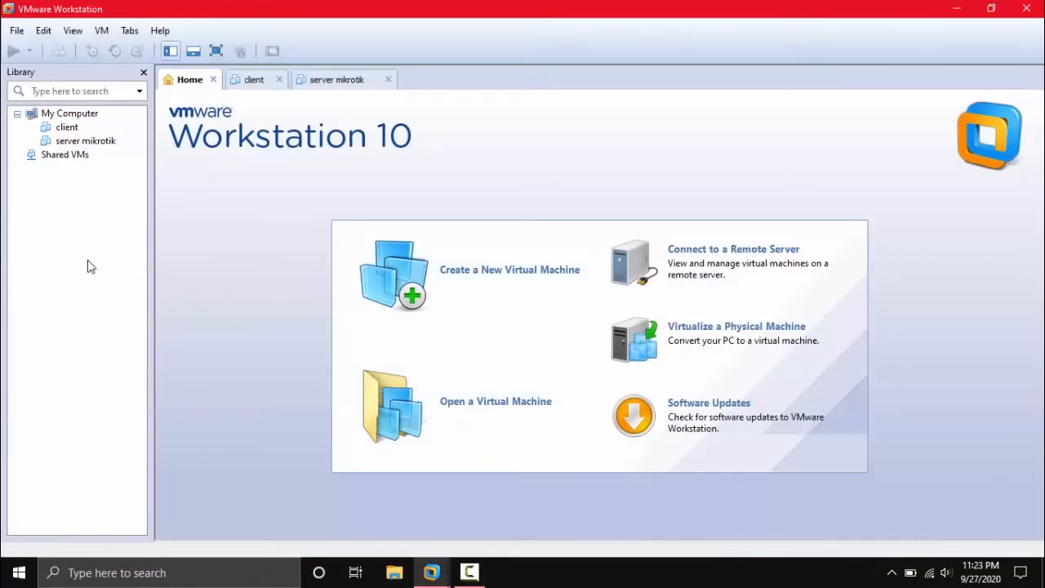
Start a Typical new virtual machine wizard with the operating system installed later.
left_click(17, 31)
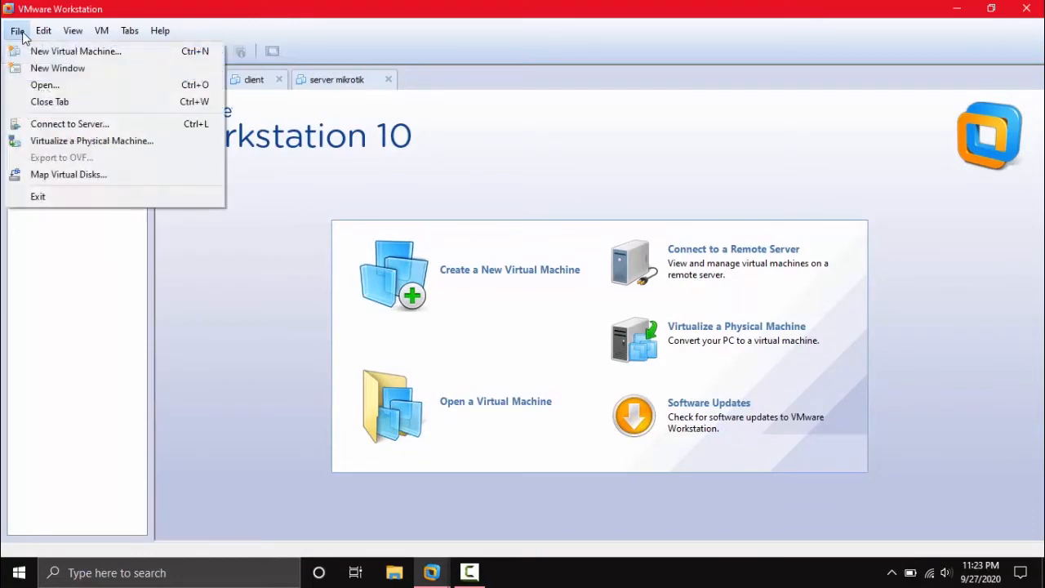
left_click(36, 49)
left_click(44, 30)
mouse_move(16, 30)
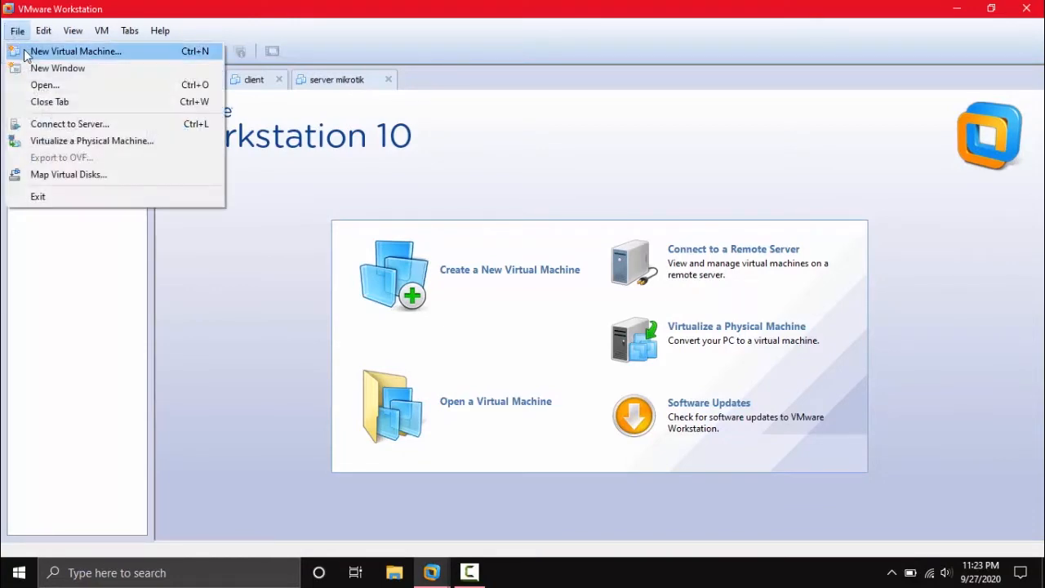
left_click(25, 50)
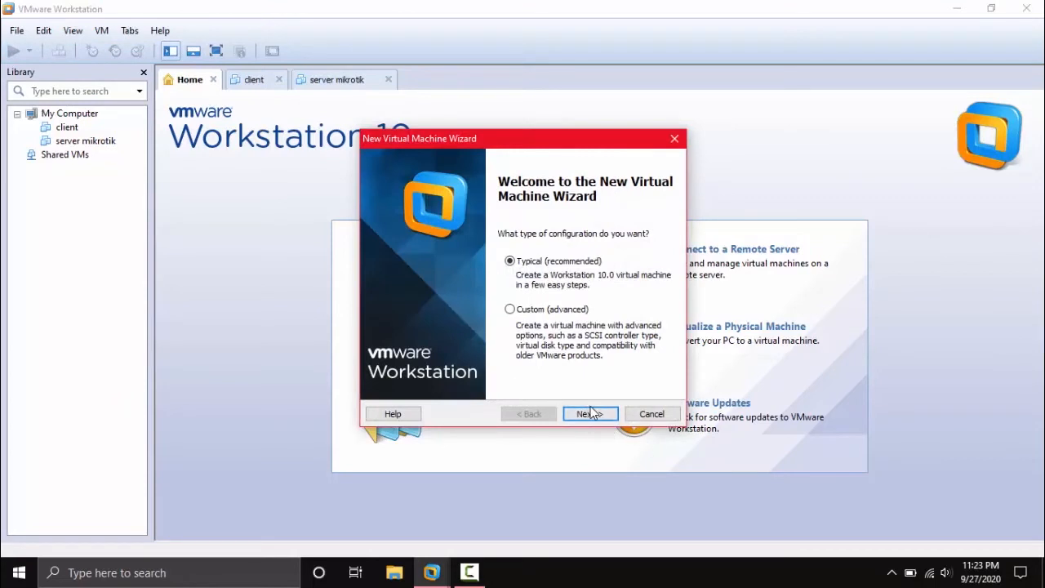
left_click(591, 414)
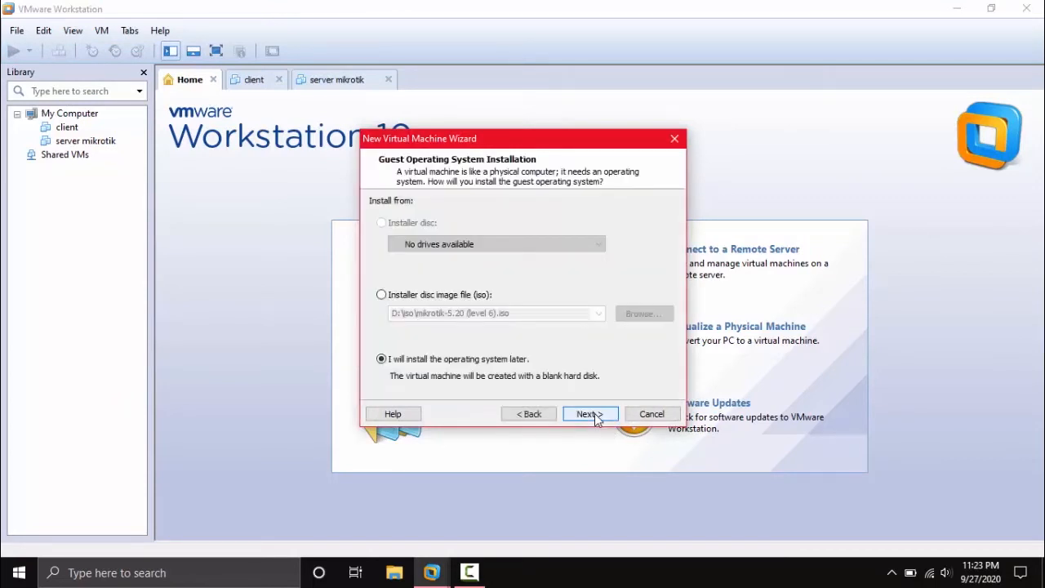
left_click(591, 414)
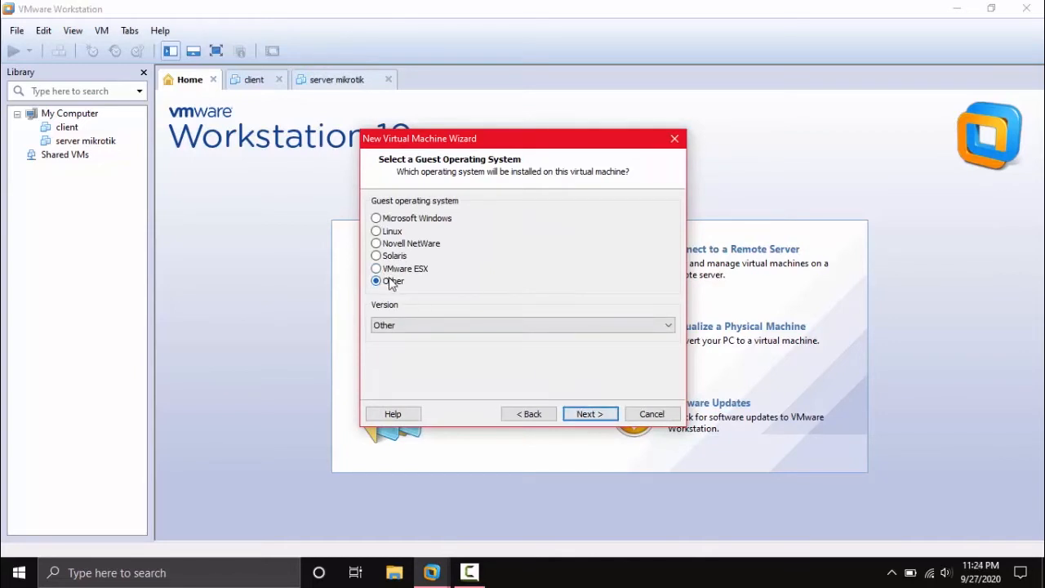
Choose Other as the guest OS version.
left_click(408, 327)
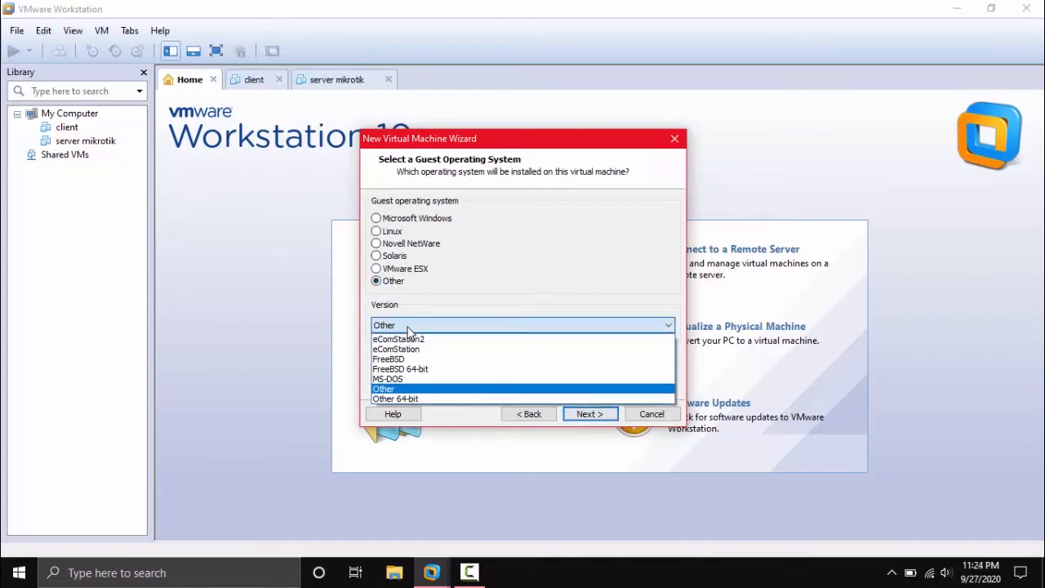
left_click(408, 328)
left_click(408, 328)
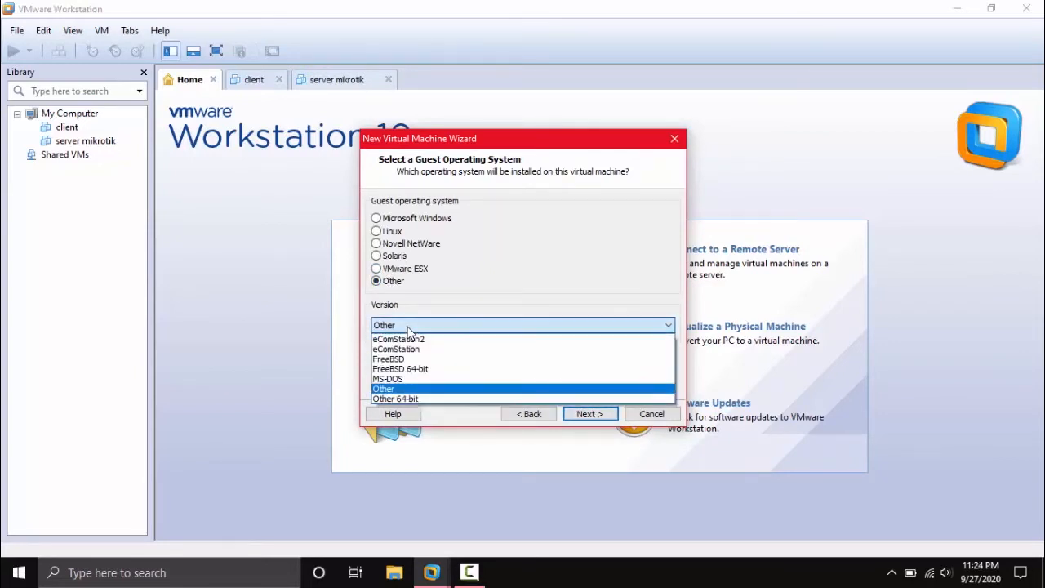
left_click(395, 390)
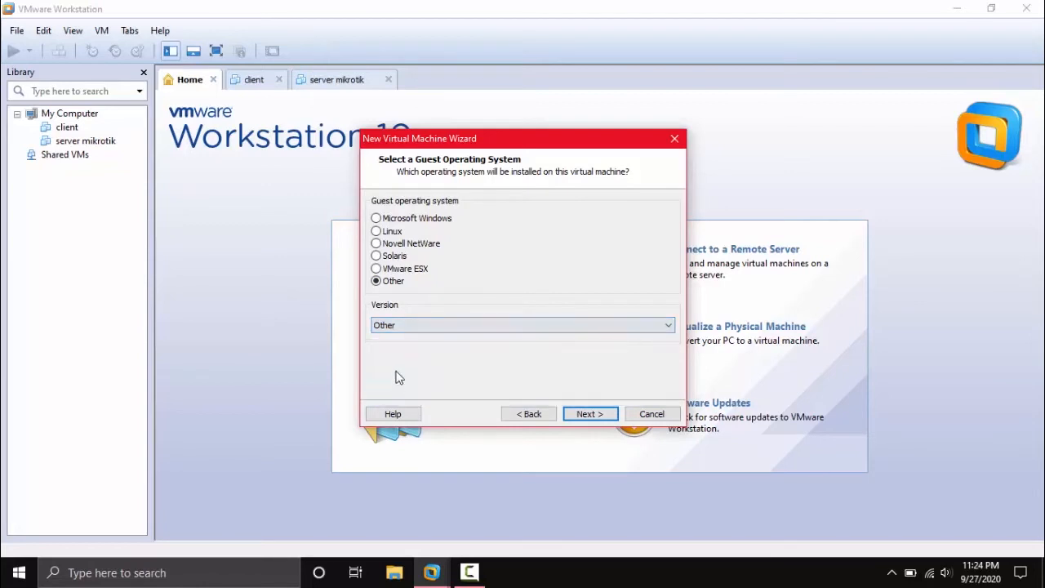
Name the VM 'Mikrotik', keep the 8 GB split disk, and finish creating it.
left_click(590, 414)
type("Mikrotik")
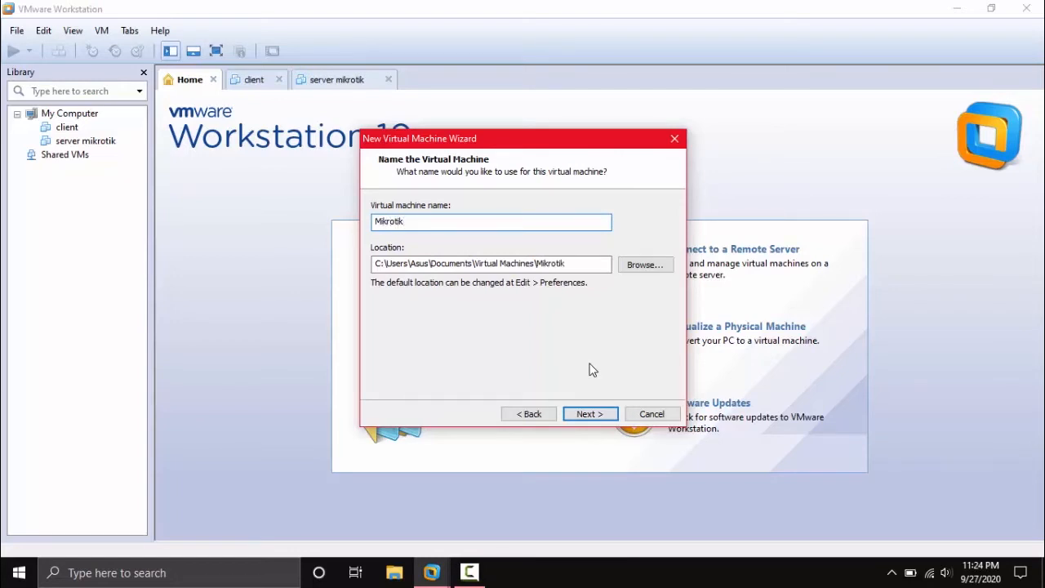
left_click(590, 414)
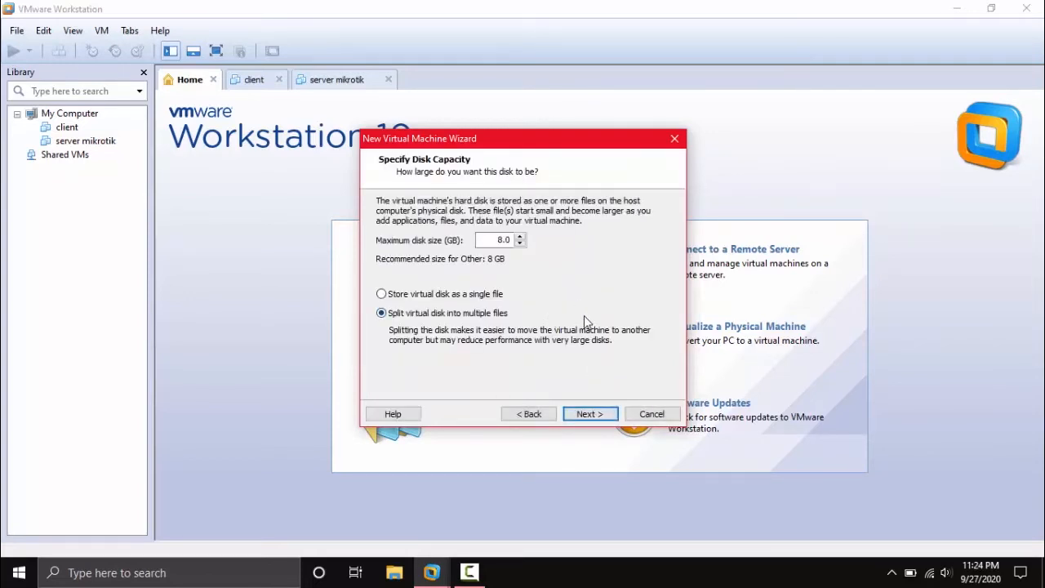
left_click(591, 415)
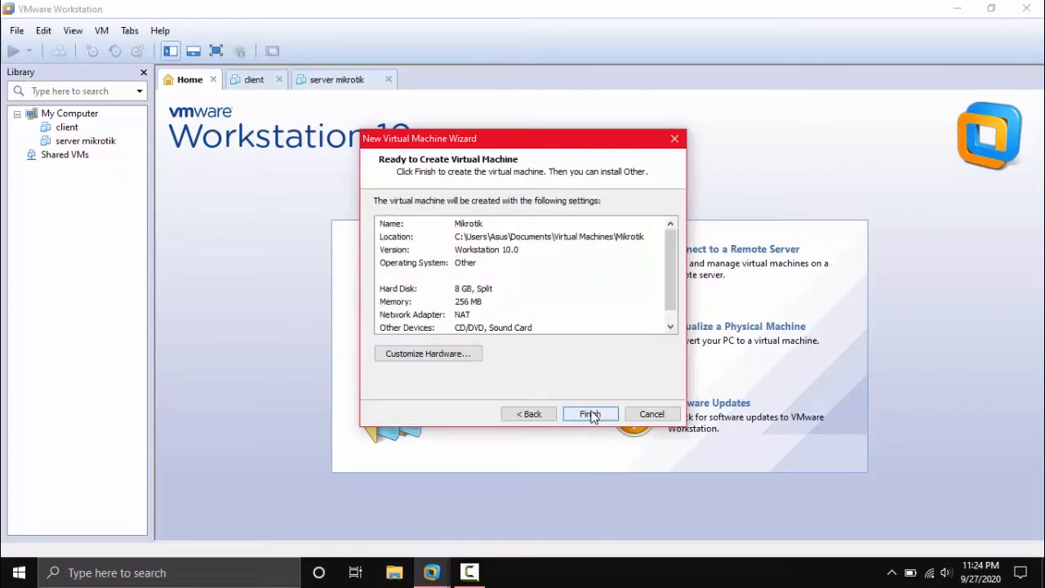
left_click(591, 415)
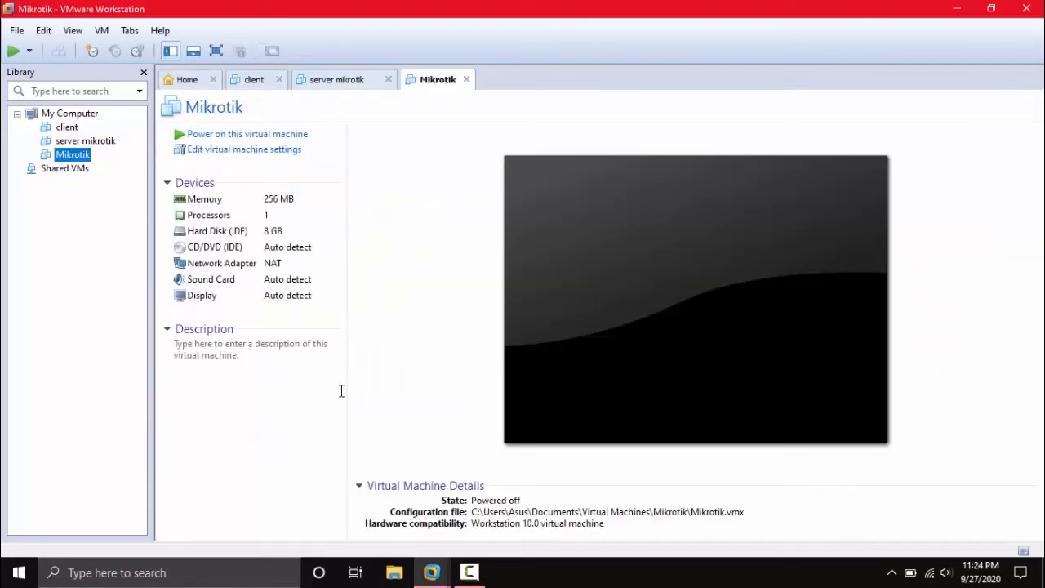
Point the Mikrotik VM's CD/DVD (IDE) drive at the 'mikrotik-5.20 (level 6).iso' image in D:\iso.
left_click(237, 249)
left_click(239, 251)
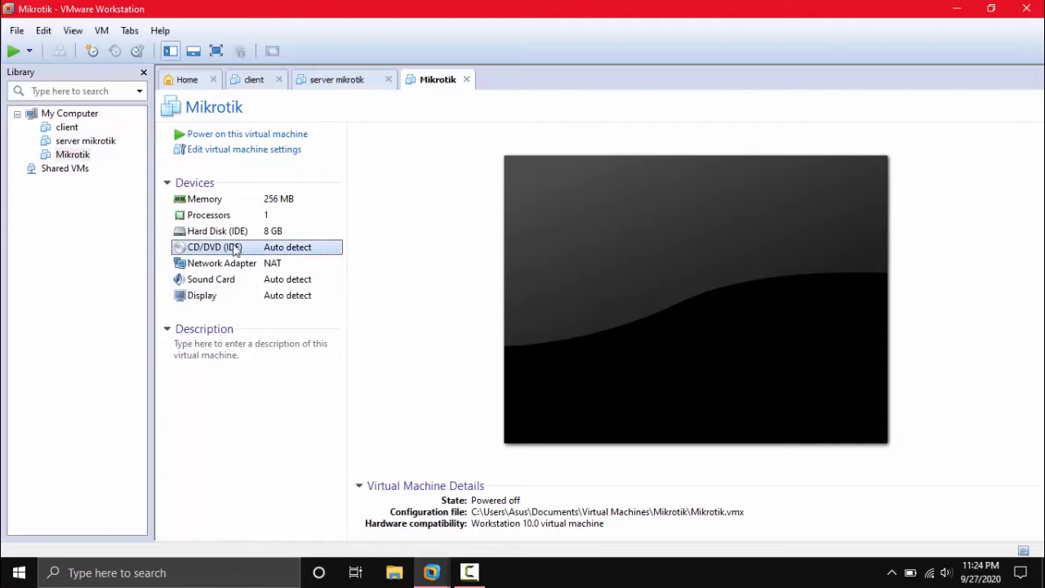
double_click(236, 250)
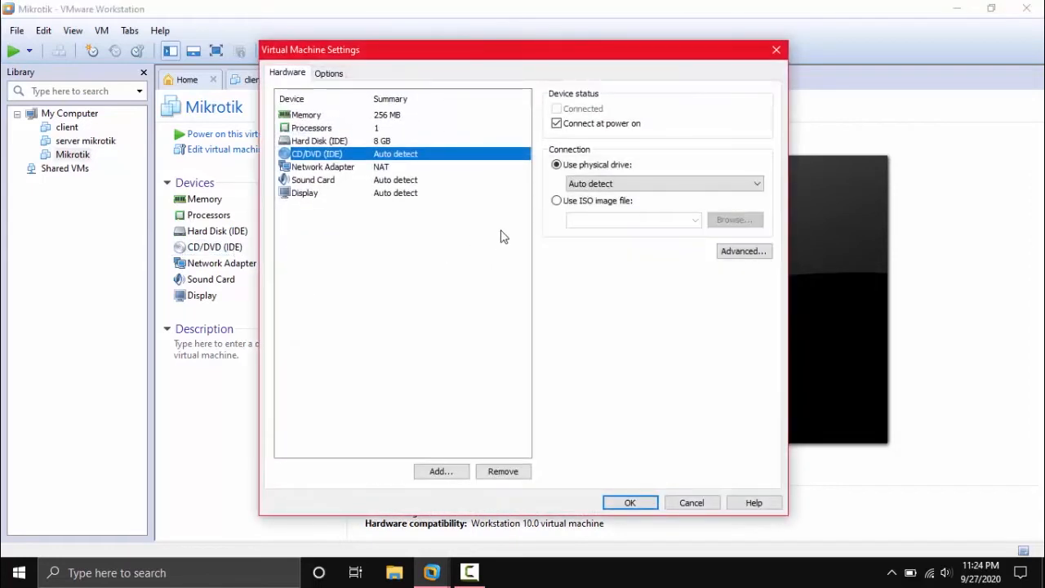
left_click(616, 204)
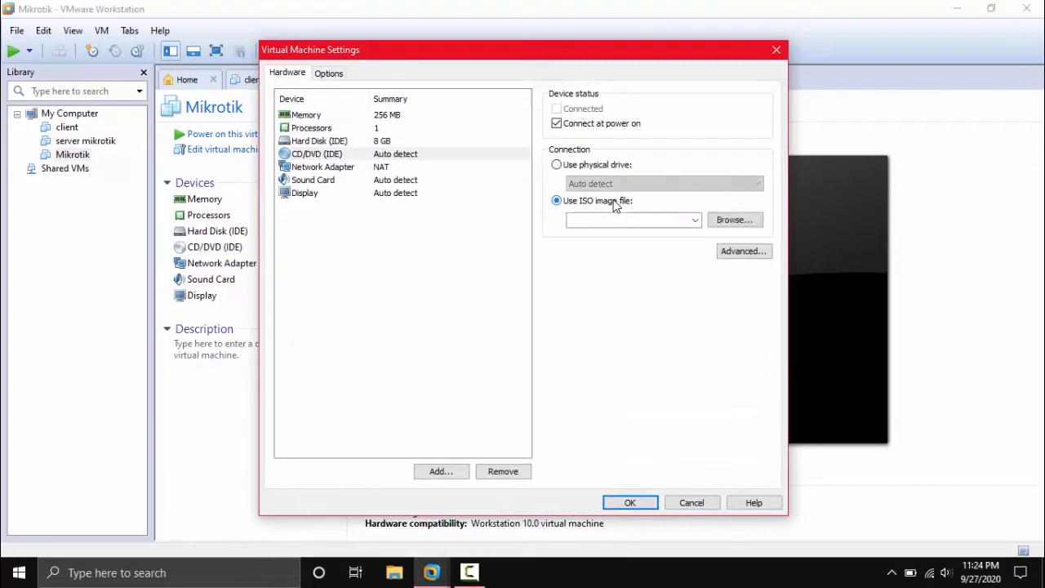
left_click(727, 223)
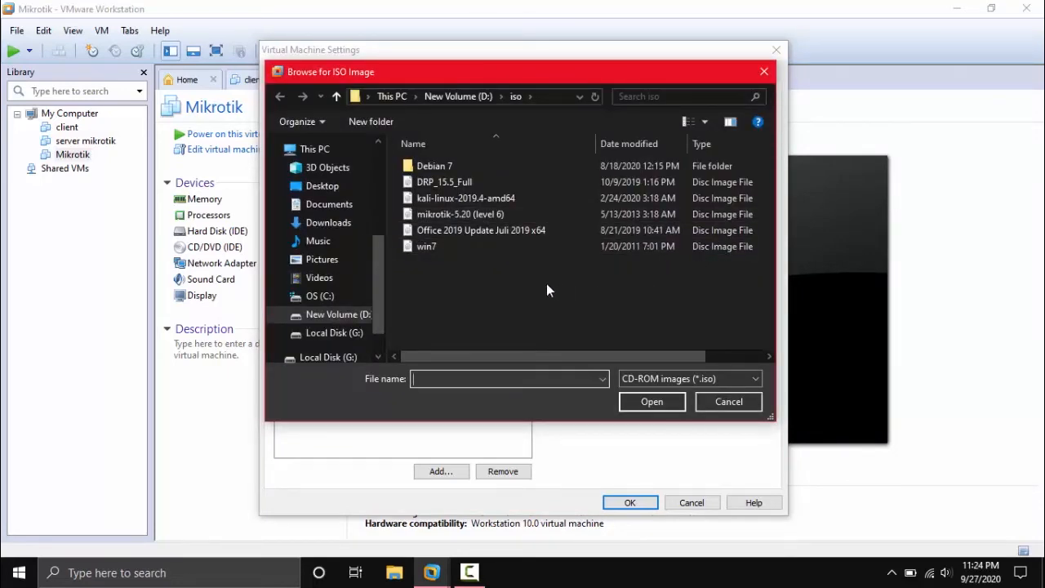
left_click(489, 212)
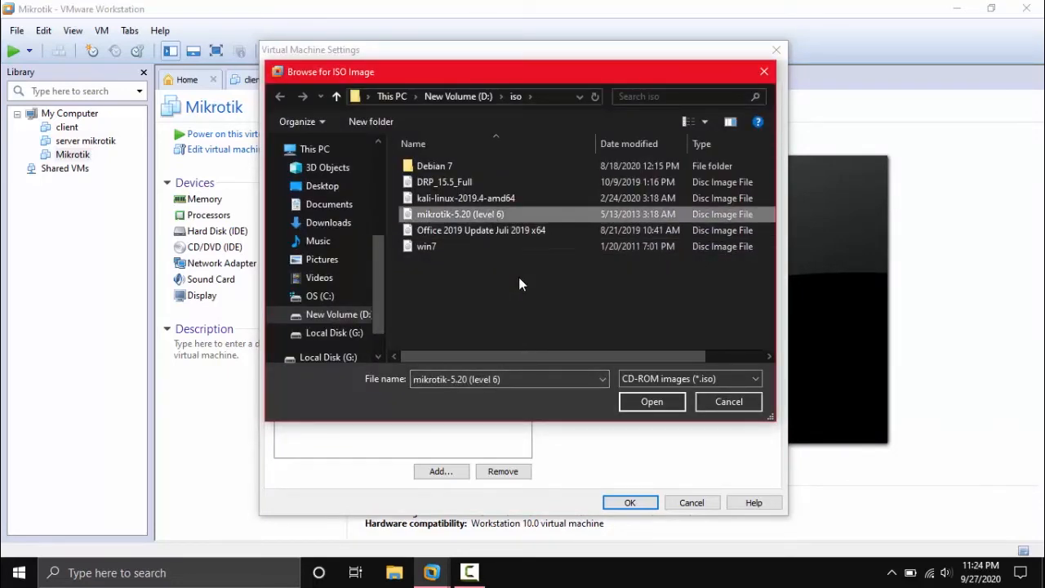
left_click(652, 401)
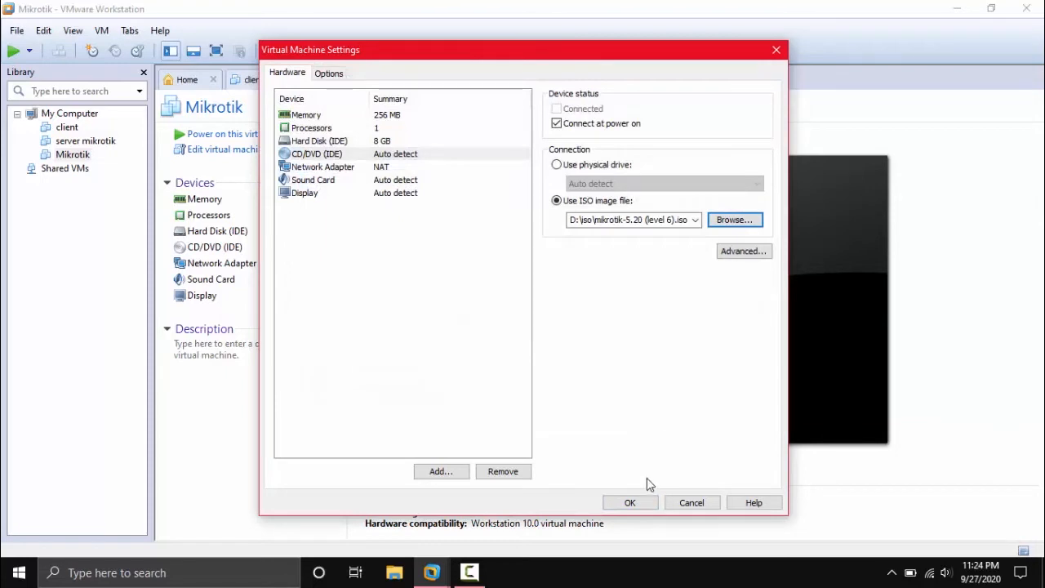
left_click(641, 503)
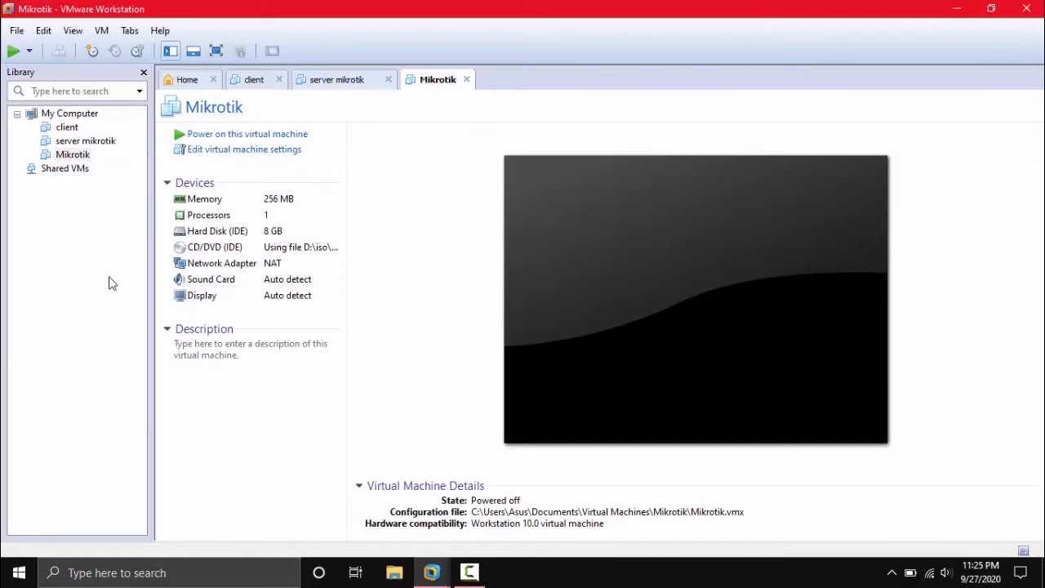
Add a second, Host-only network adapter to the Mikrotik VM and power it on.
left_click(44, 33)
mouse_move(75, 35)
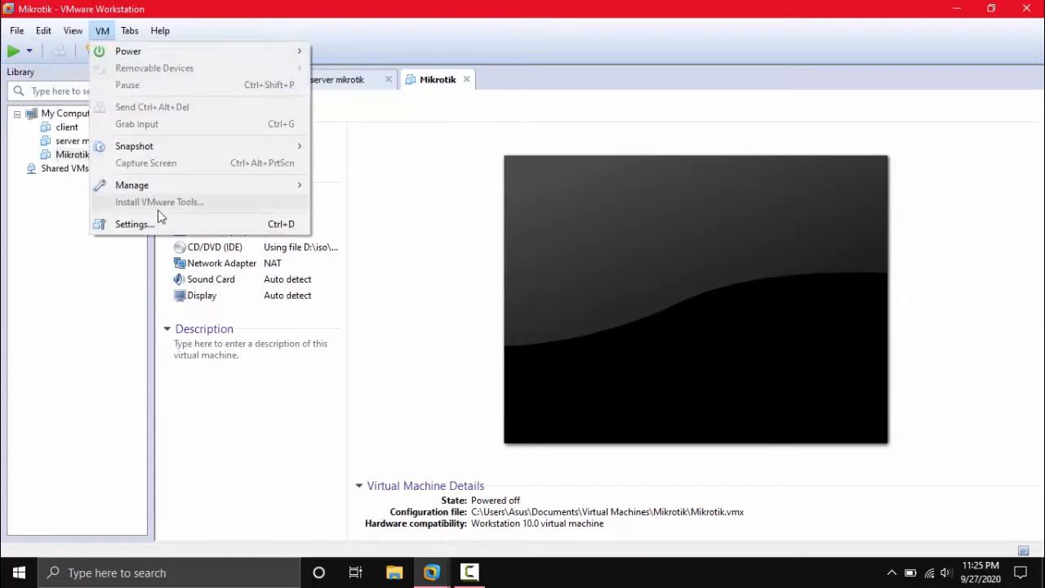
left_click(131, 224)
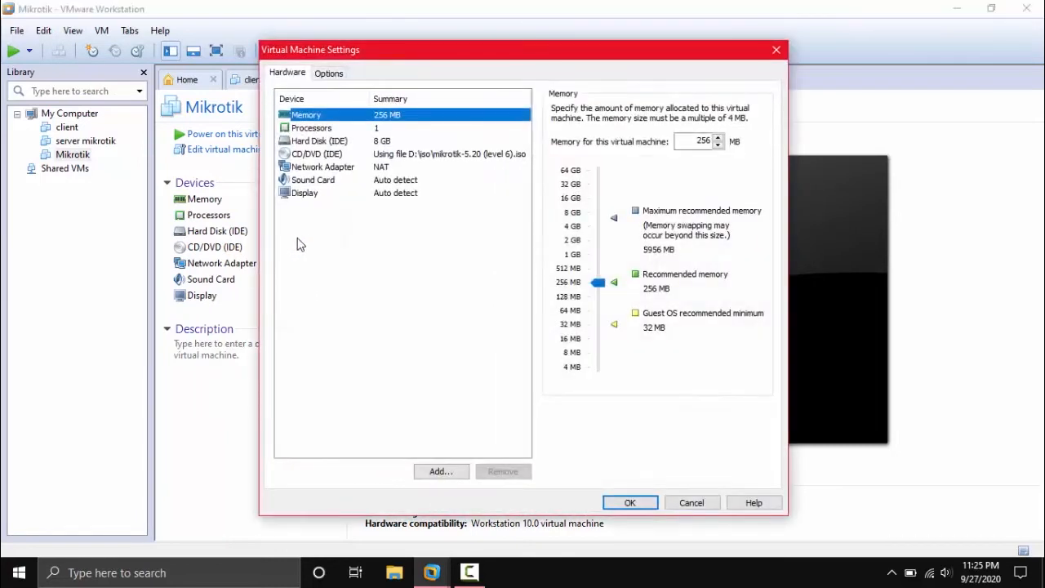
left_click(377, 168)
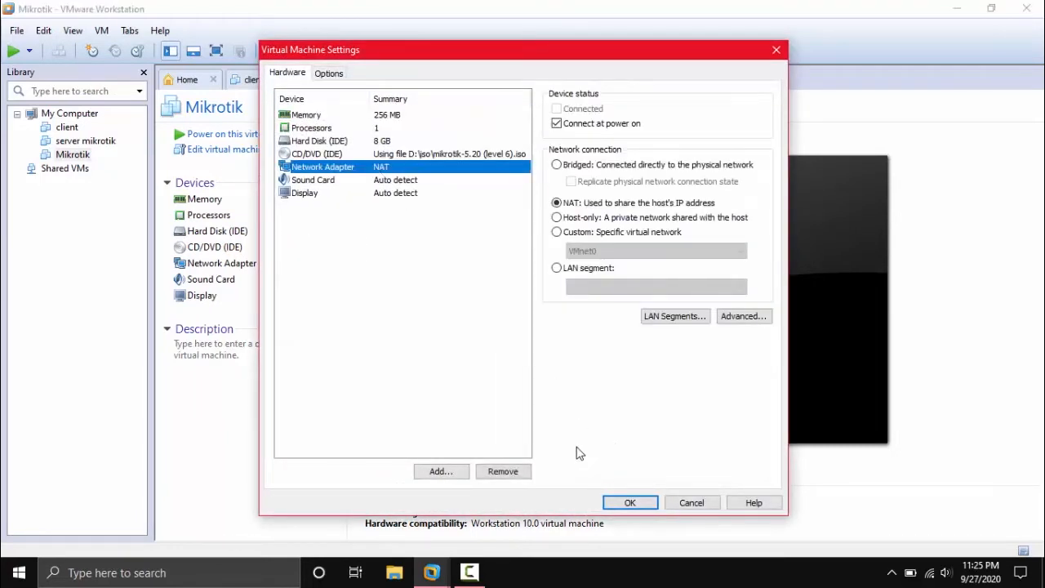
left_click(442, 473)
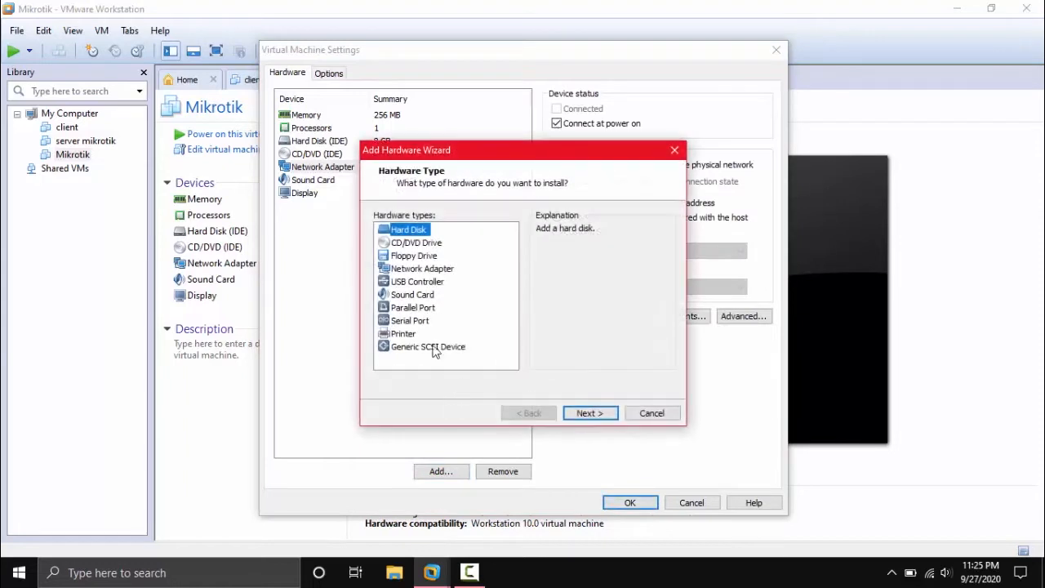
left_click(425, 271)
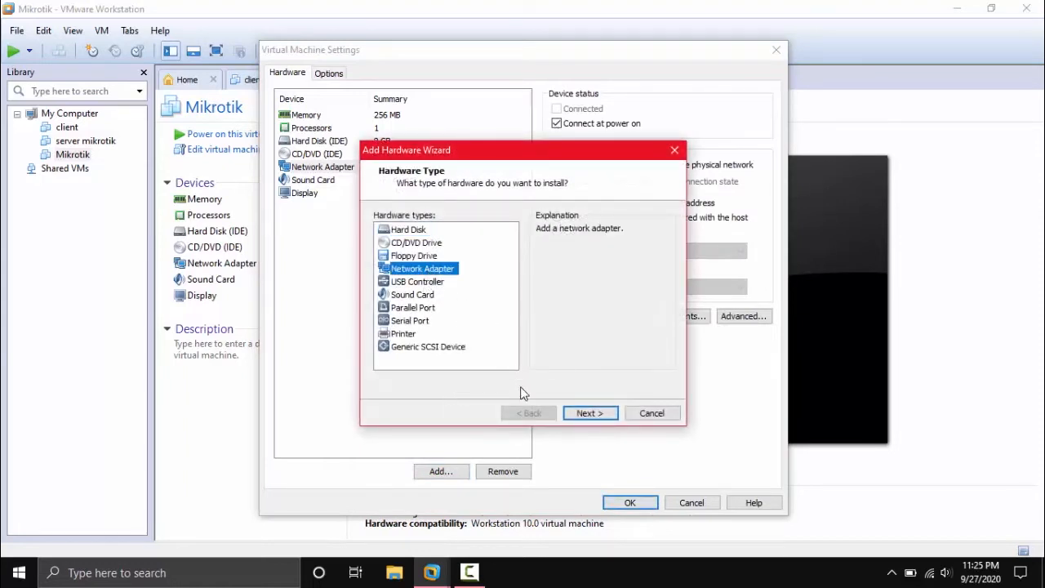
left_click(583, 414)
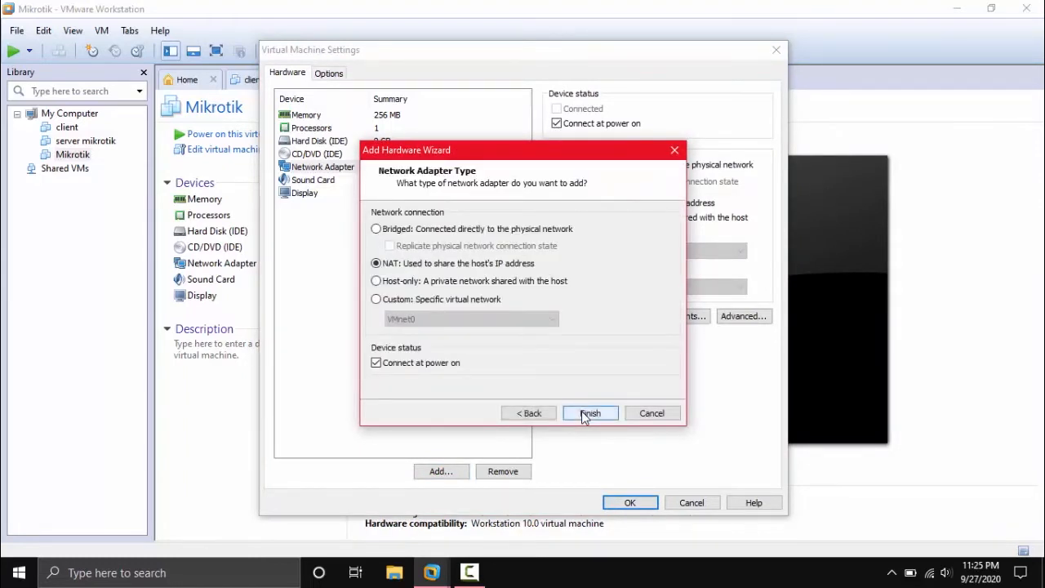
left_click(446, 287)
left_click(592, 414)
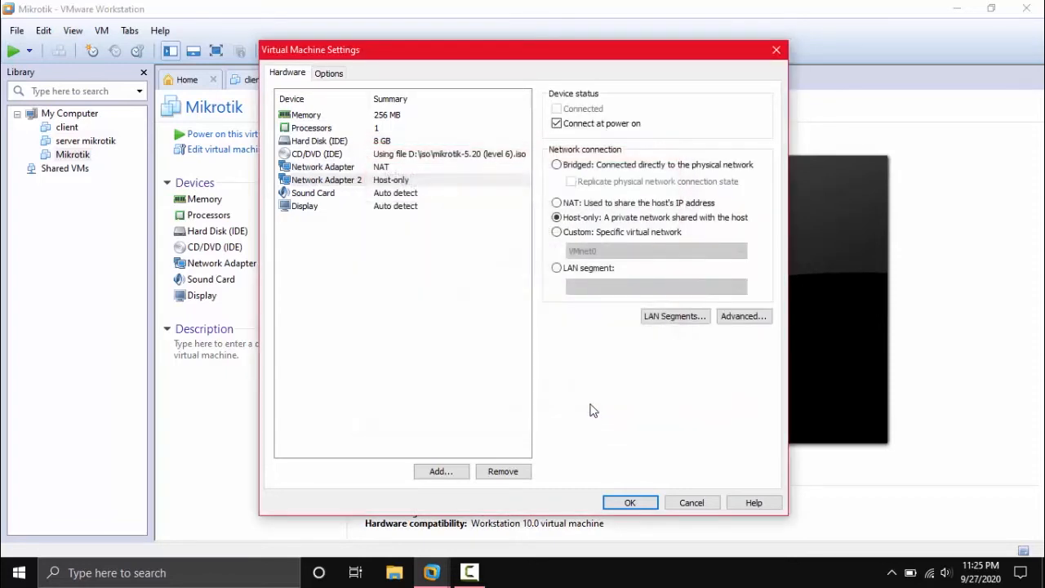
left_click(630, 503)
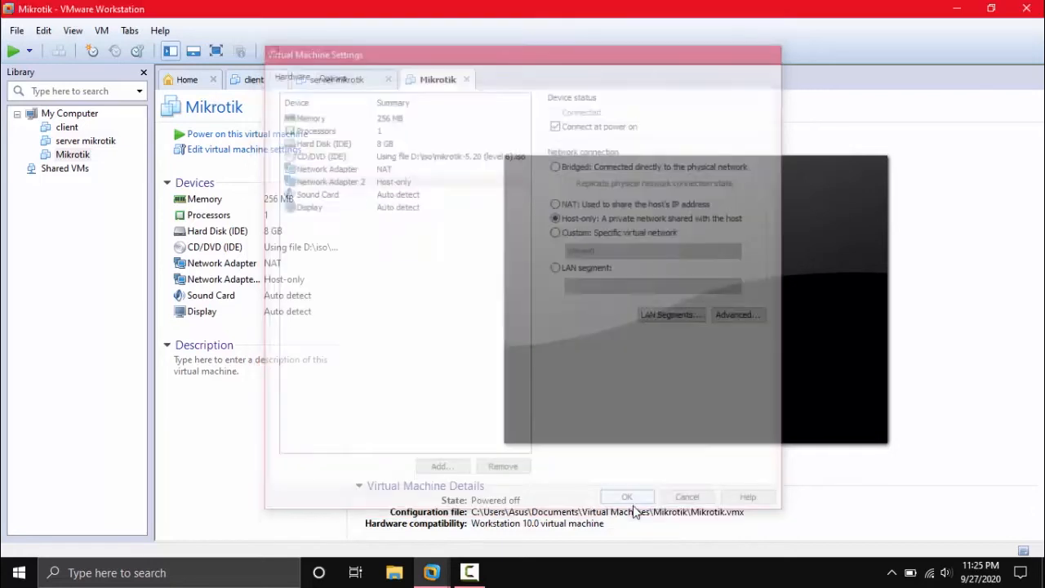
left_click(276, 137)
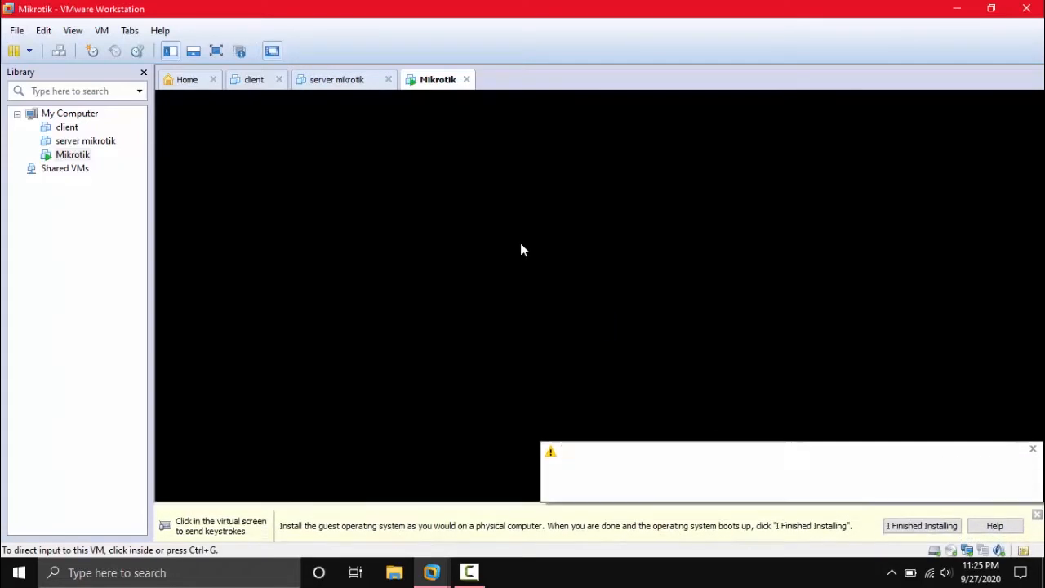
Dismiss the host-only driver warning and guest installation reminder, then focus the router console.
left_click(1033, 451)
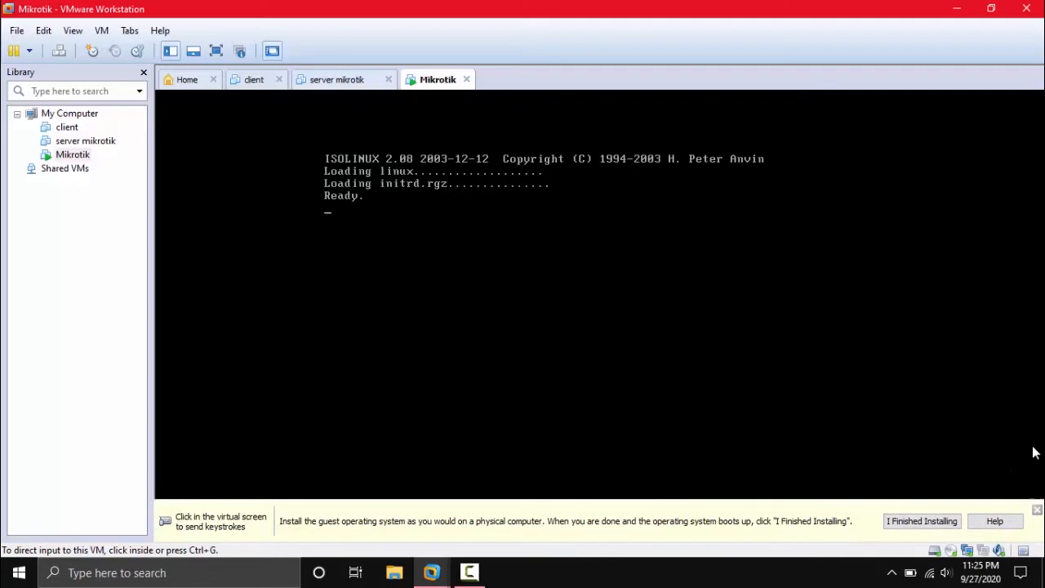
left_click(909, 525)
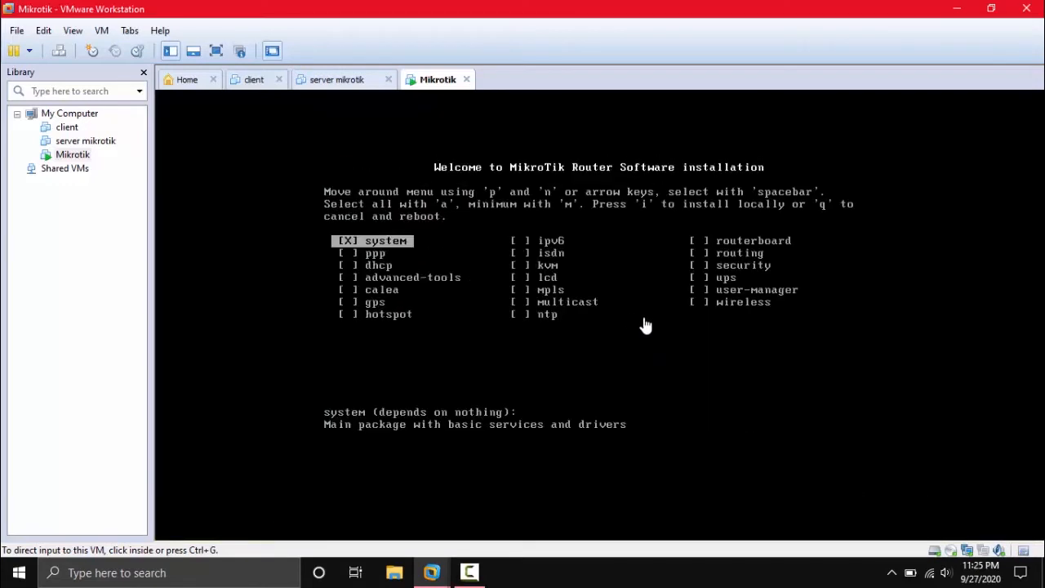
left_click(622, 318)
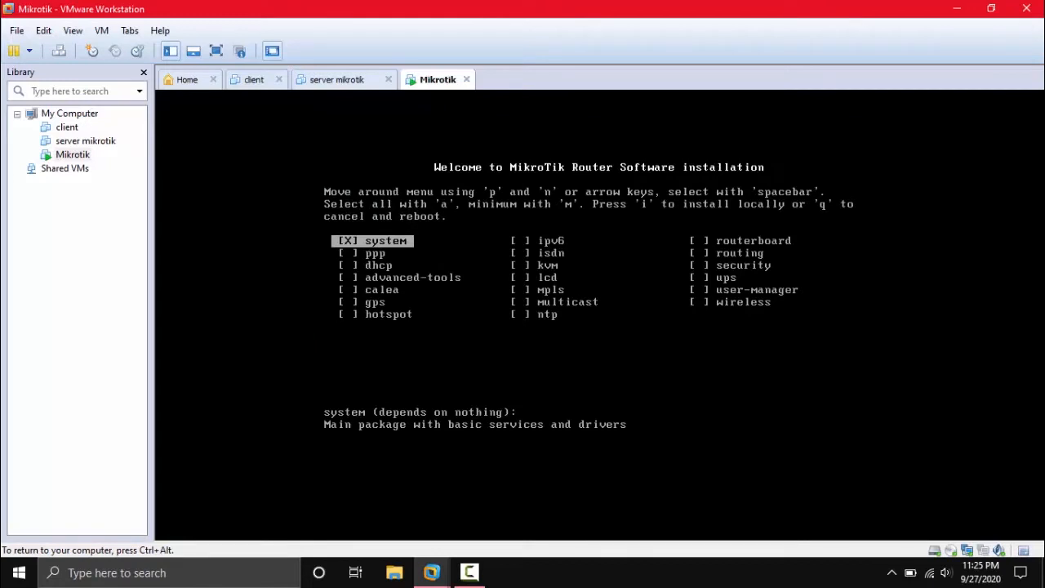
key("ctrl+alt")
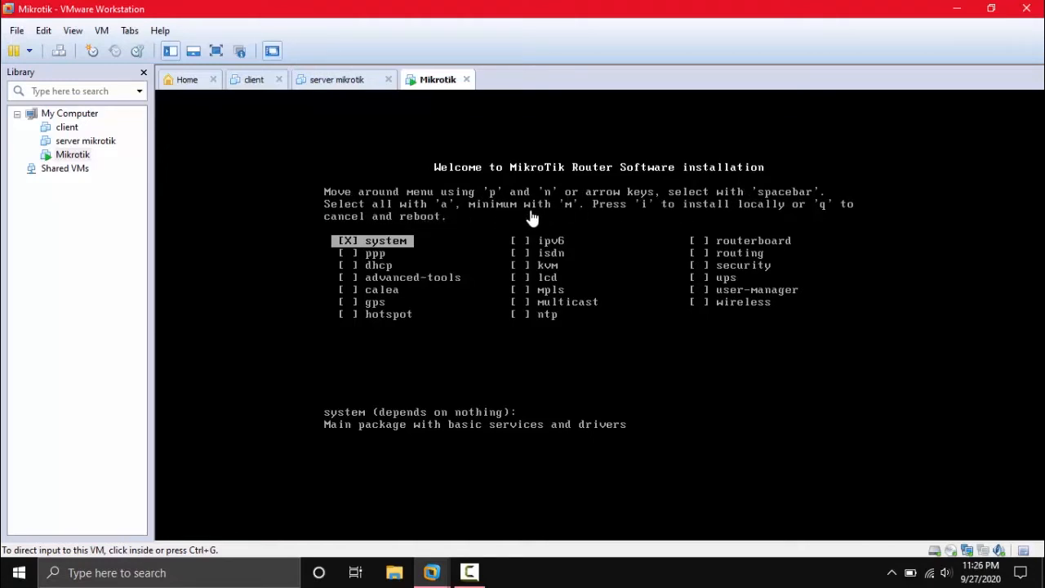
left_click(614, 211)
Select all RouterOS packages, start the install, and answer y to keep the old configuration.
key("a")
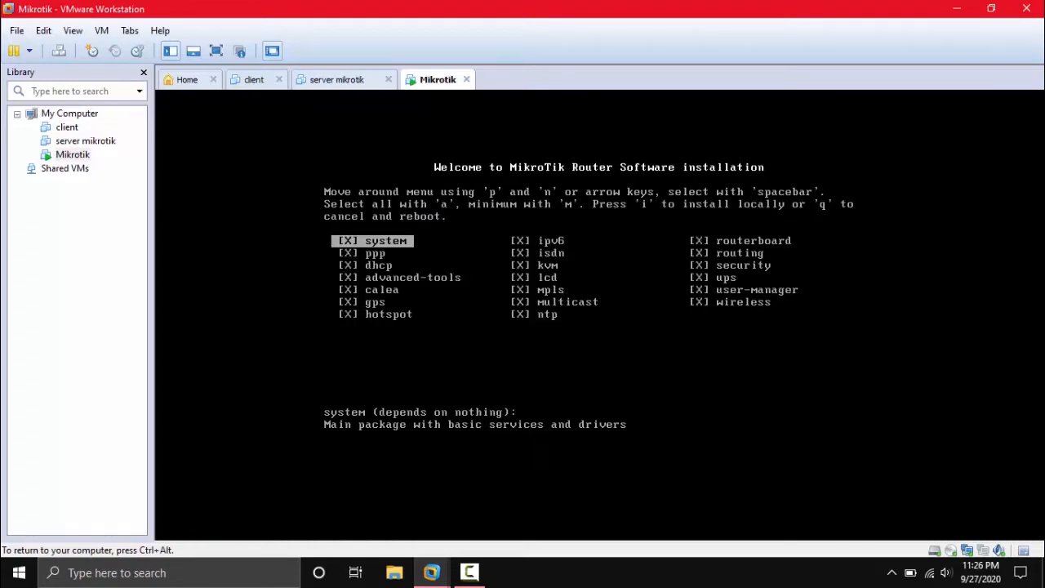
key("i")
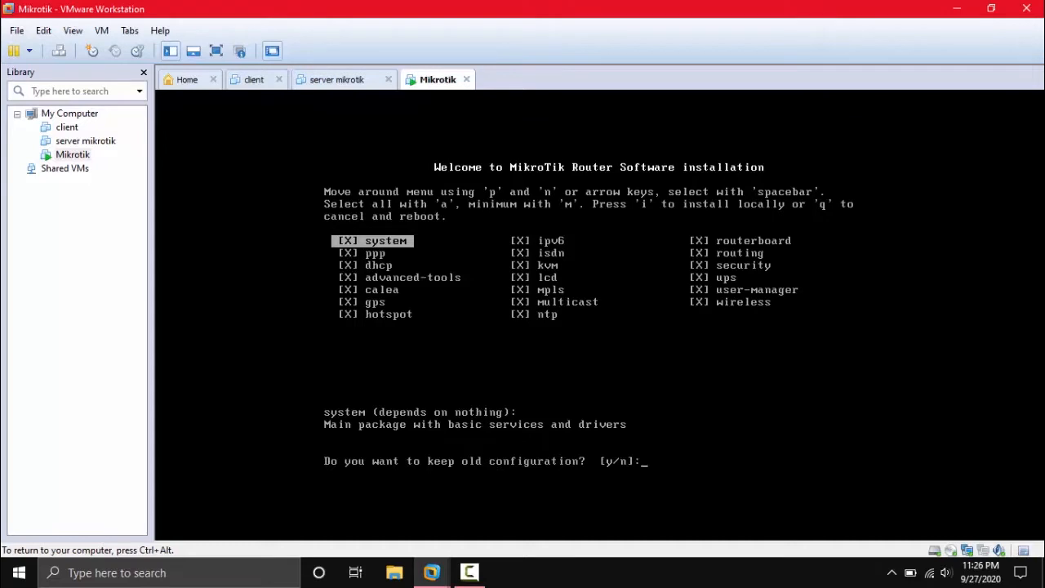
type("y/n]:")
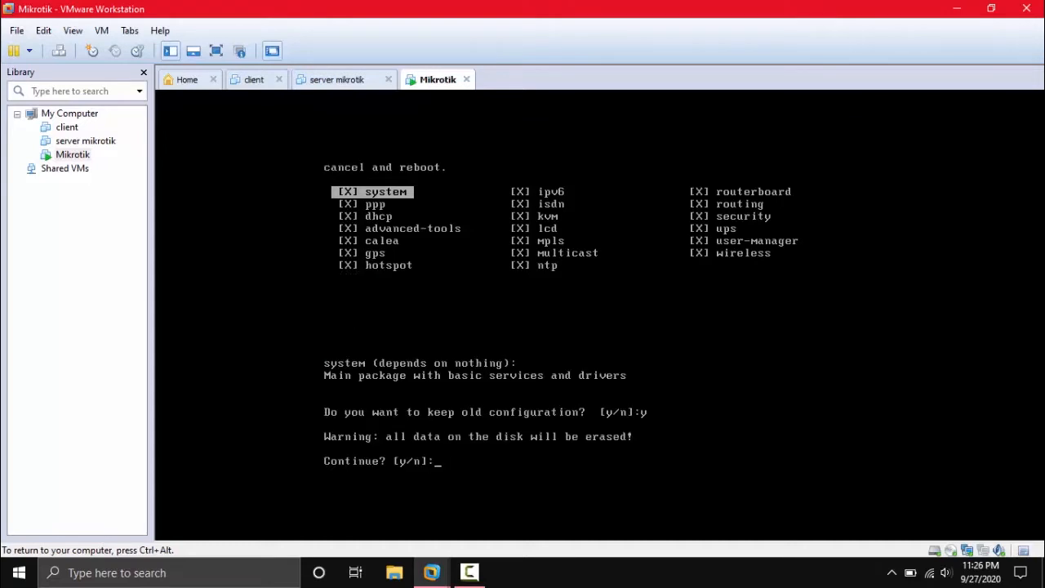
type("y")
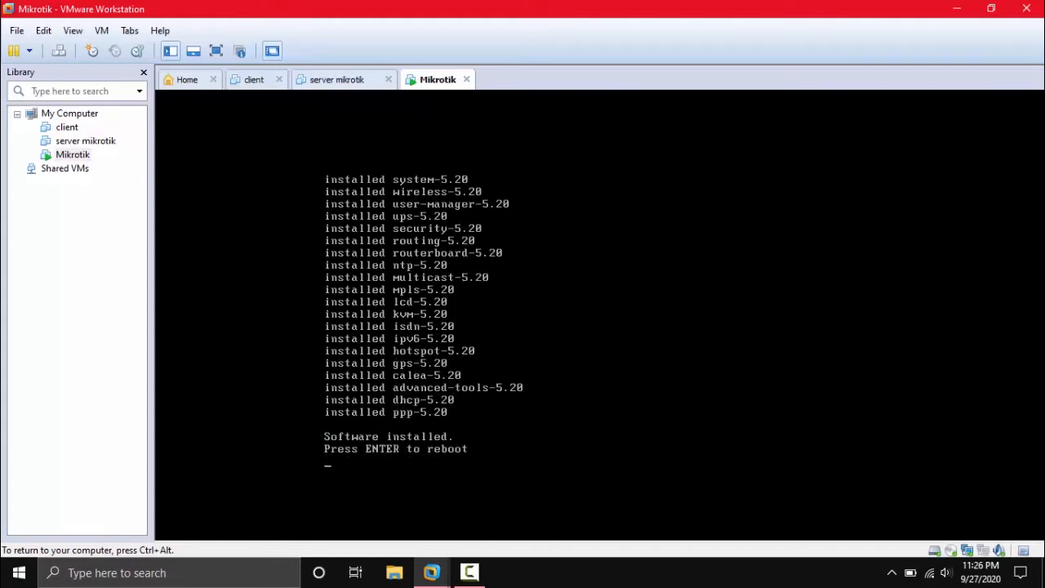
Reboot into RouterOS 5.20, answer Y to the disk check, and log in as admin with an empty password.
key("Return")
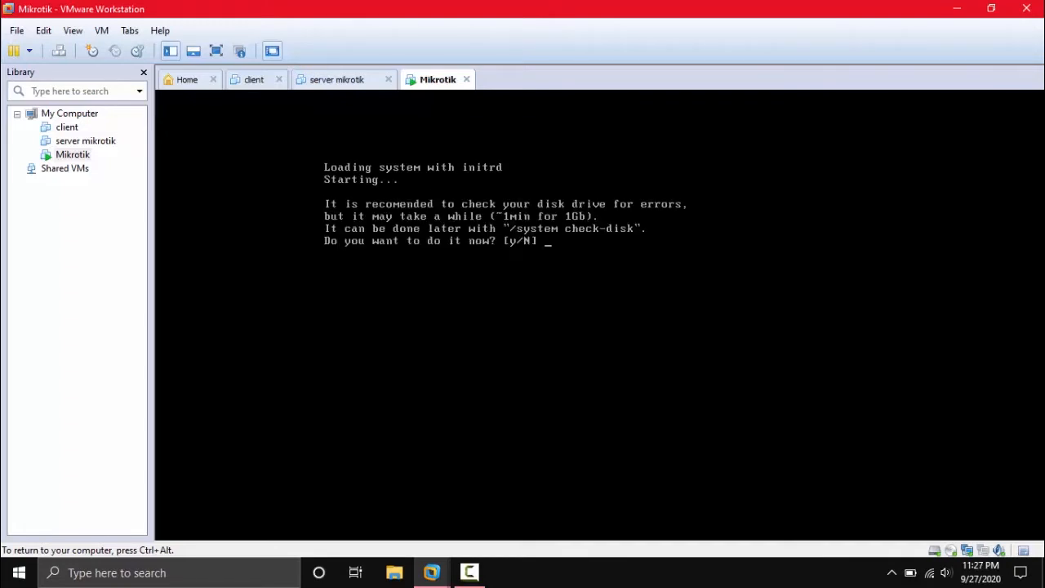
type("Y")
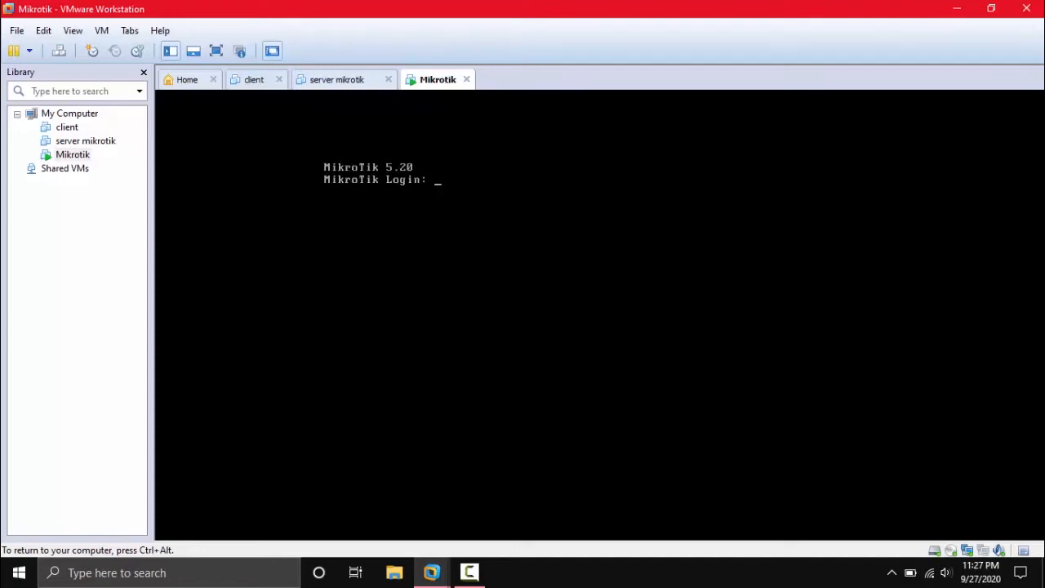
type("admin")
key("Return")
key("Return")
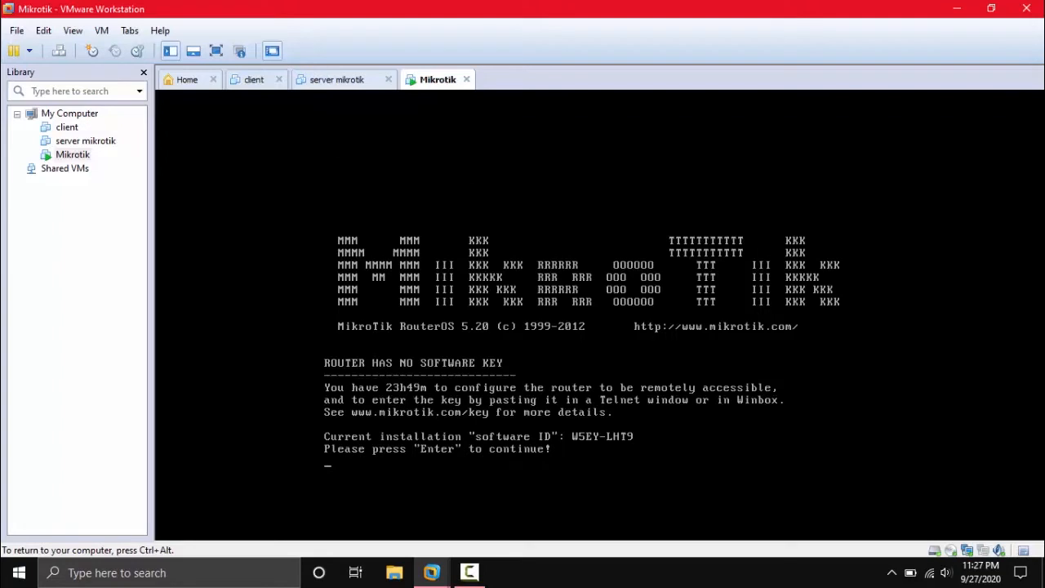
key("Return")
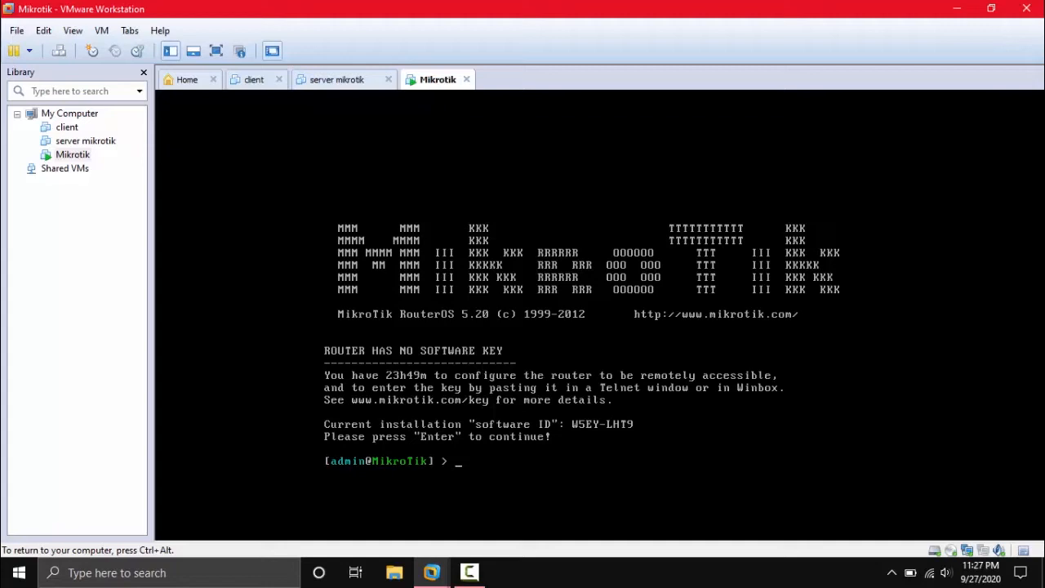
Begin the 'ip address add address=' command on the router, then open the host's Run prompt.
type("ip address add address=")
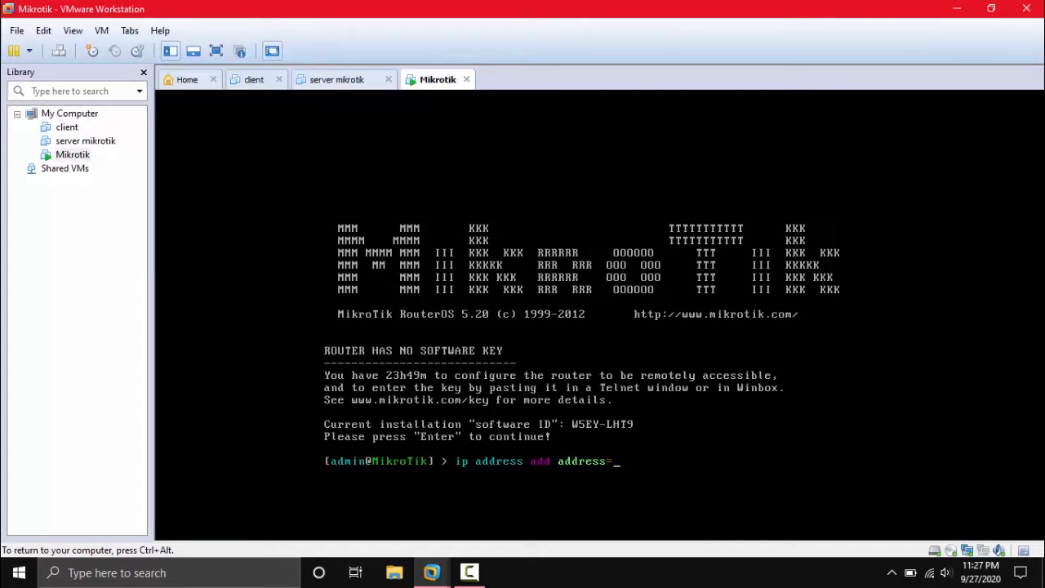
key("ctrl+alt")
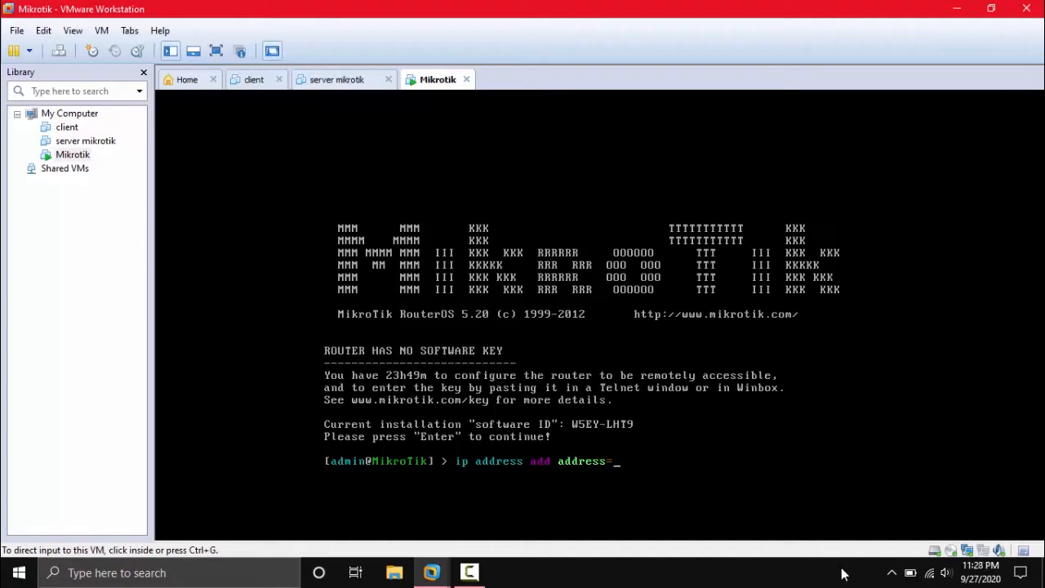
left_click(663, 582)
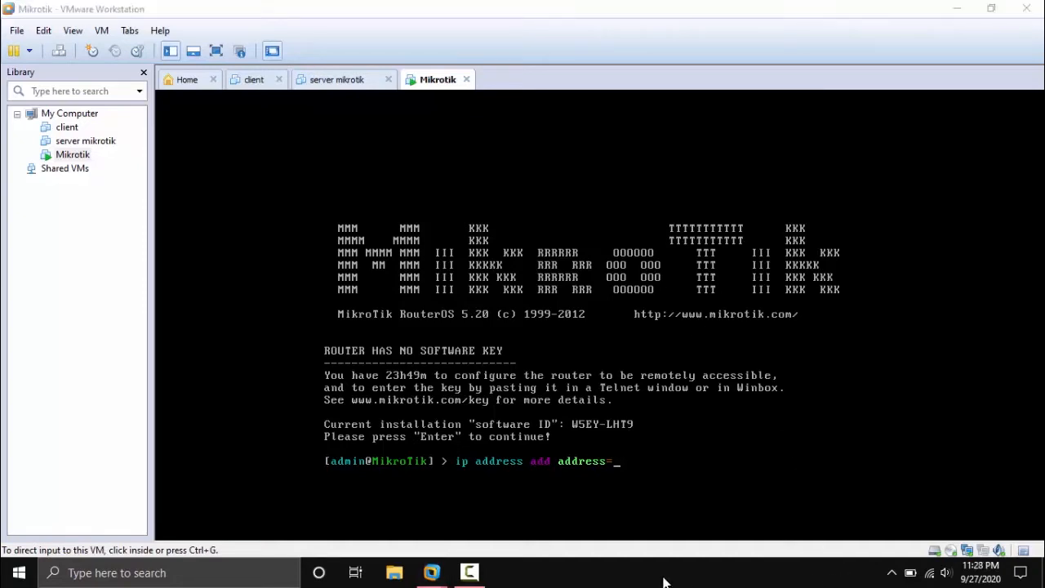
key("super+r")
Open a host command prompt and run ipconfig to list the adapter settings.
type("cmd")
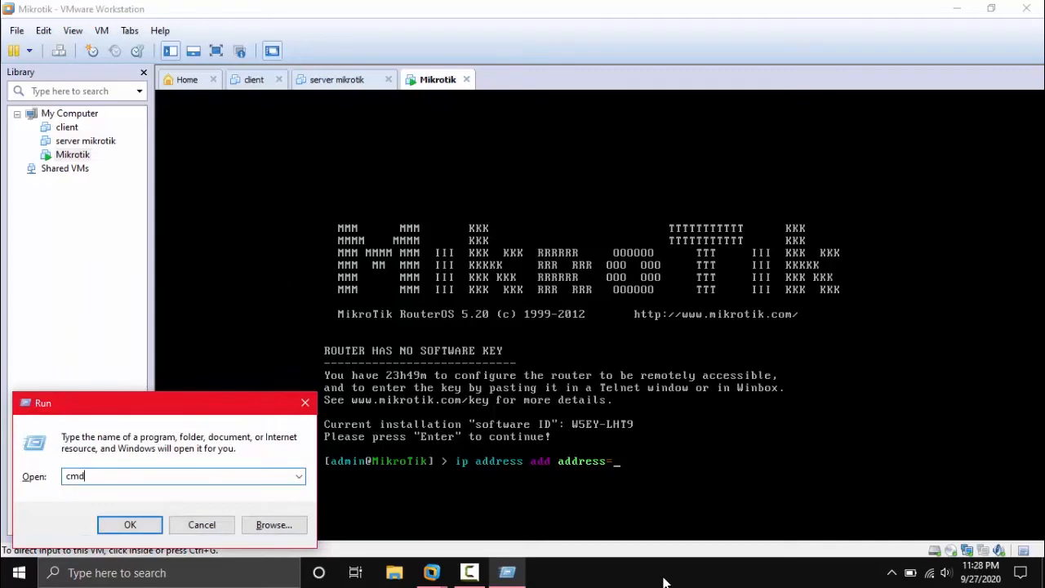
key("Return")
type("if")
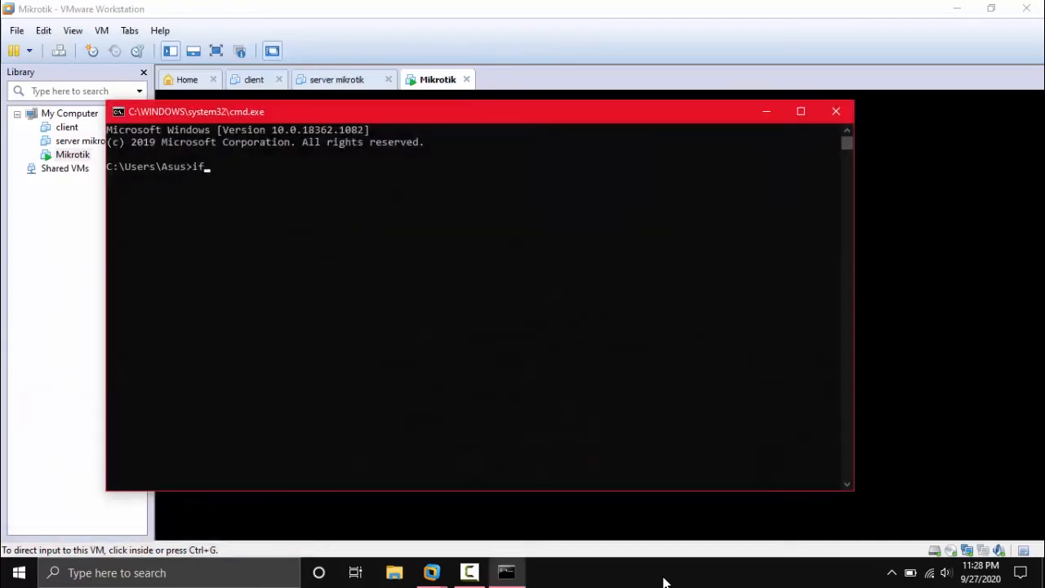
type("config")
key("Return")
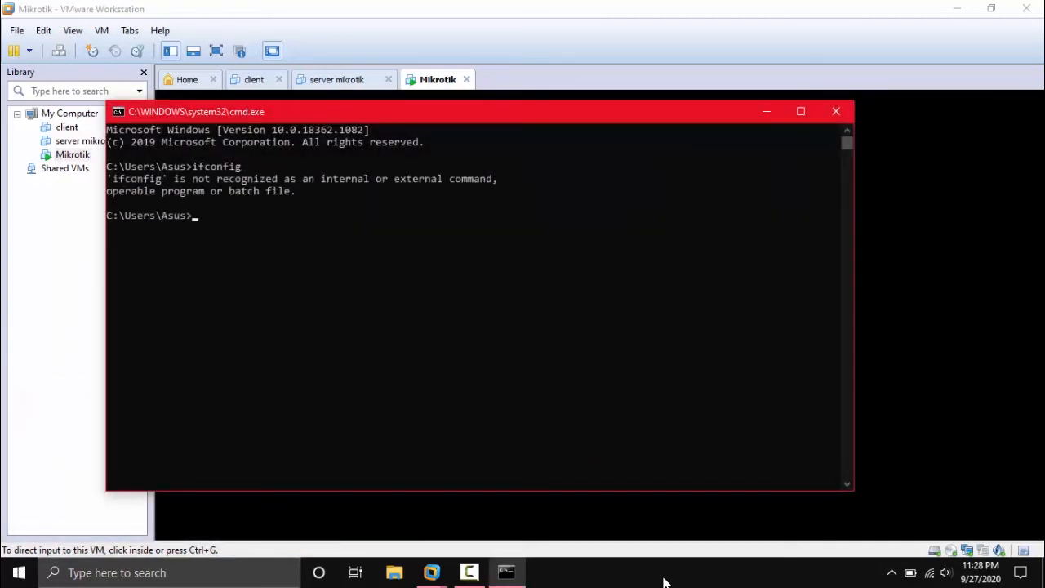
type("ipconfig")
key("Return")
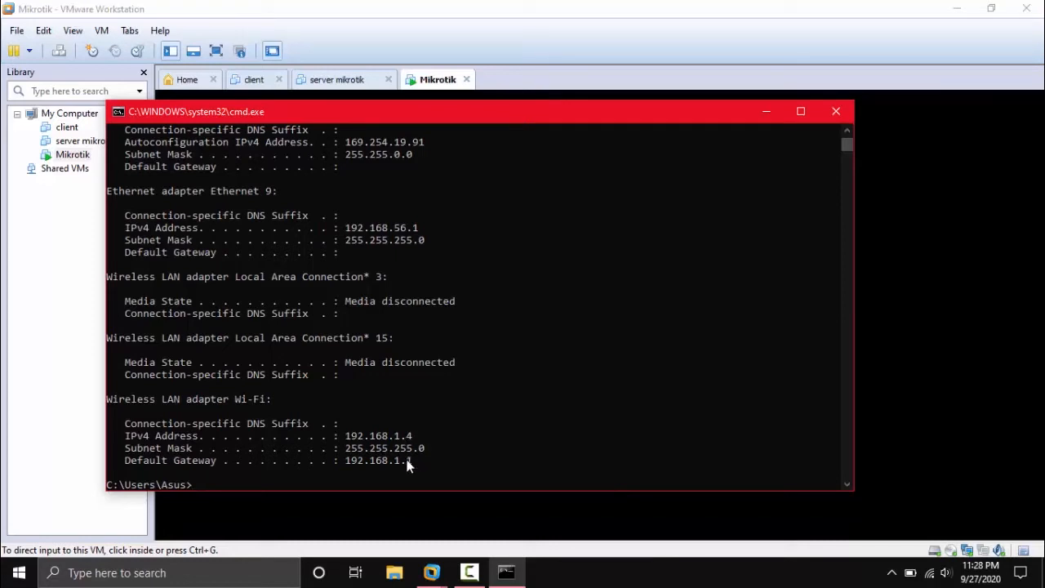
Select the Wi-Fi default gateway 192.168.1.1, close the console, and return to the router VM.
left_click_drag(414, 459, 345, 462)
left_click_drag(266, 400, 211, 399)
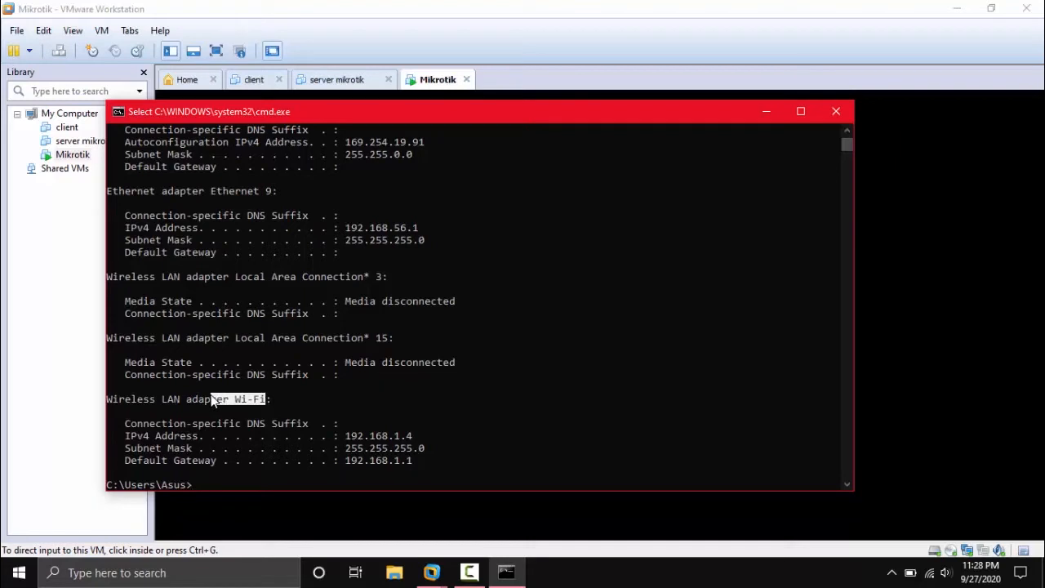
left_click(375, 462)
left_click_drag(414, 462, 350, 467)
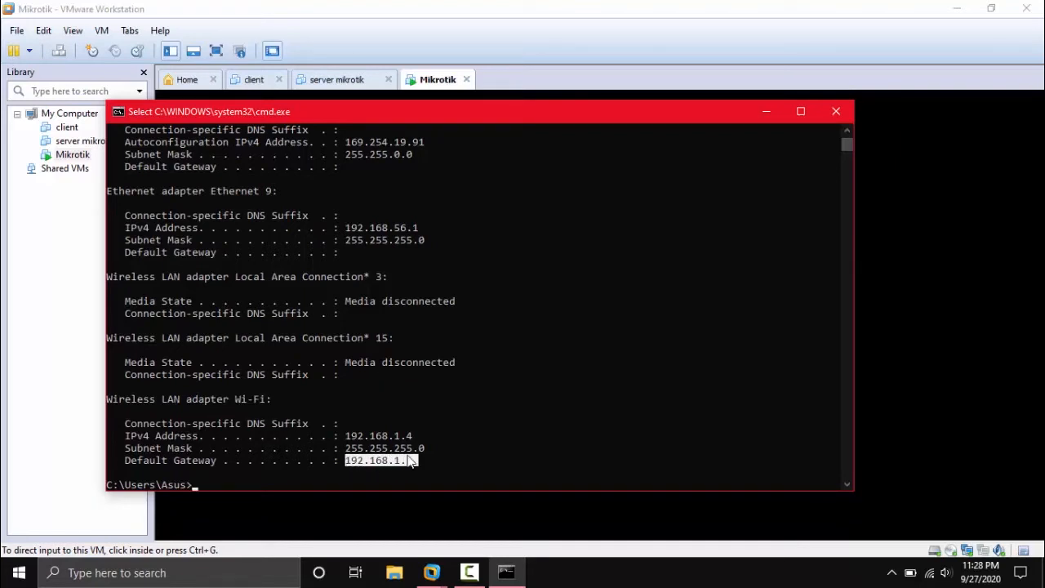
left_click(836, 111)
left_click(695, 444)
Add address 192.168.1.2/24 on ether1 and type the 192.168.2.1/24 ether2 address command.
type("192.168")
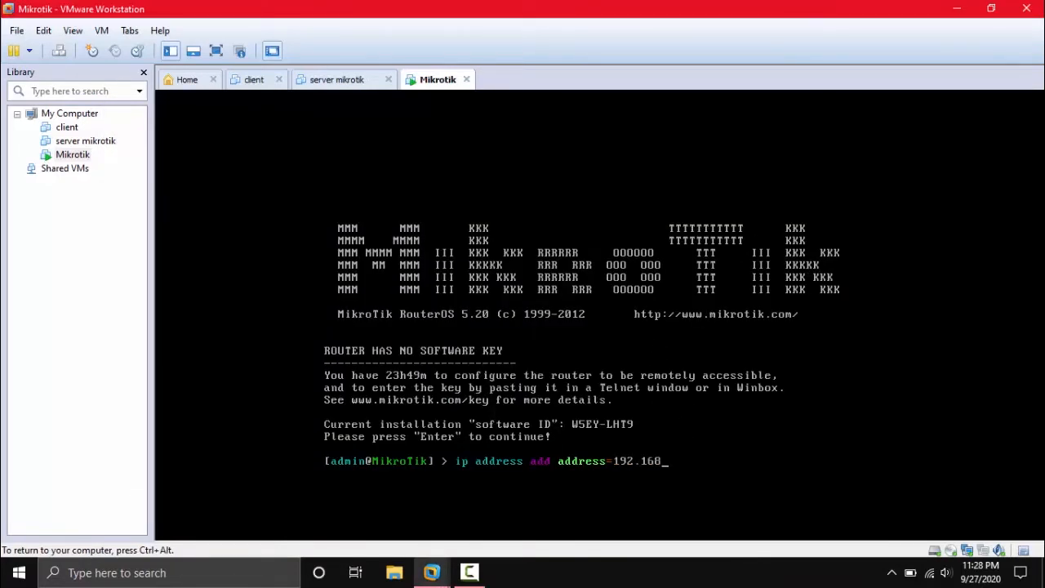
type(".1.2")
type("/24 interface=ether1")
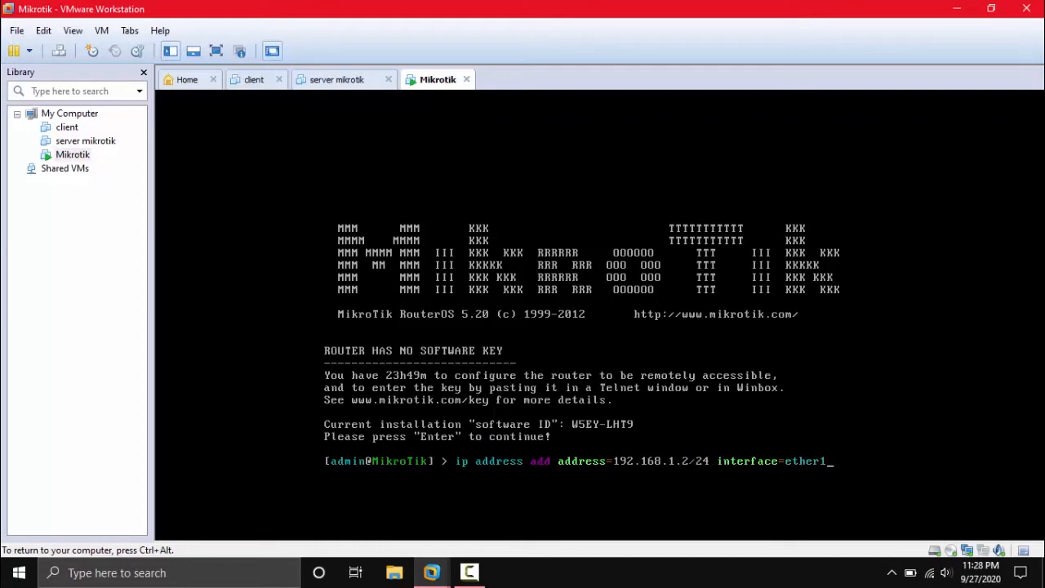
key("Return")
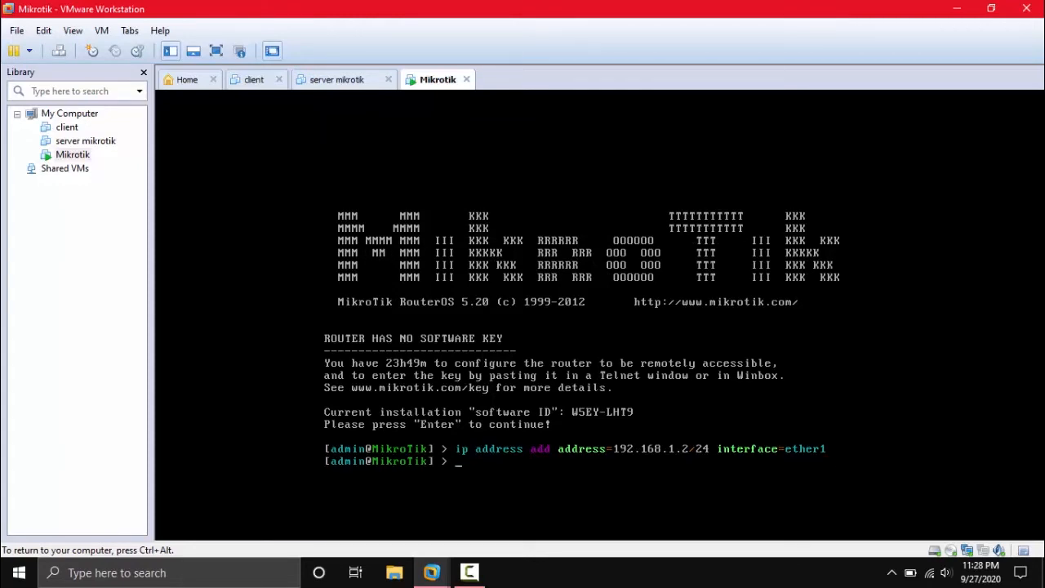
type("ip address add address=")
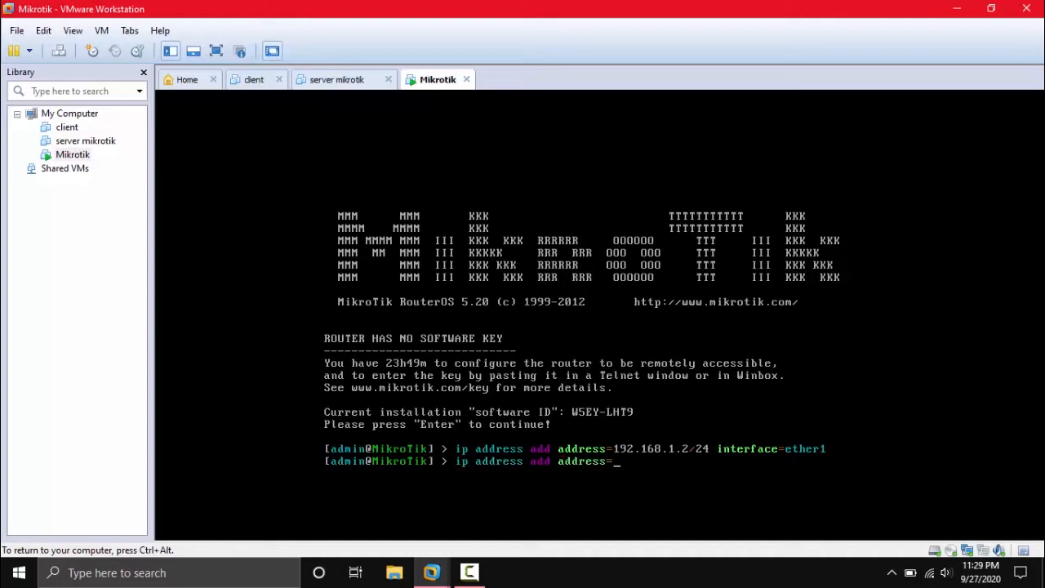
type("192.168.2.1/24 interface=ether2")
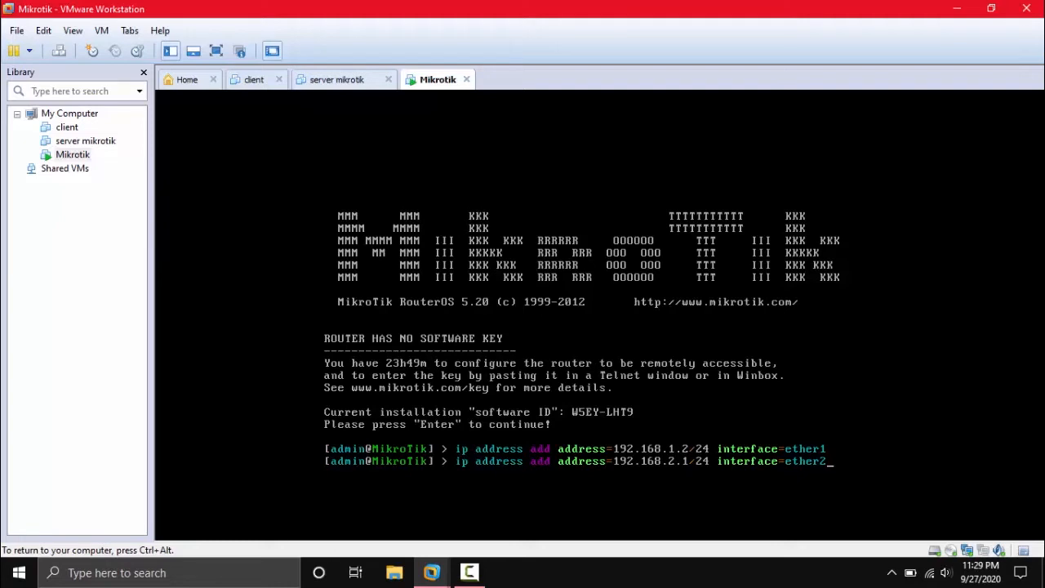
Submit the 192.168.2.1/24 address on ether2 and release input back to the host.
key("Return")
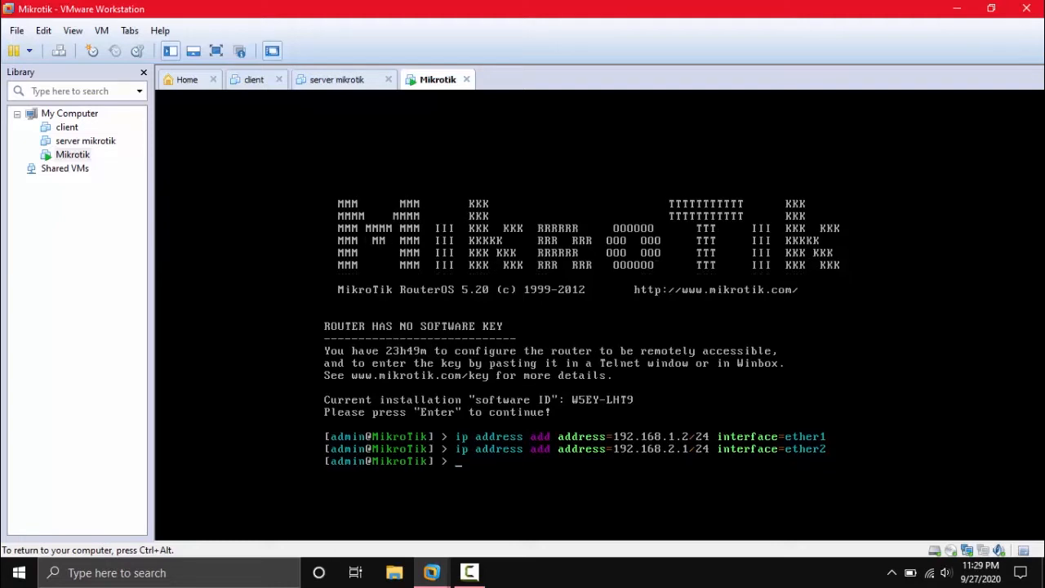
key("ctrl+alt")
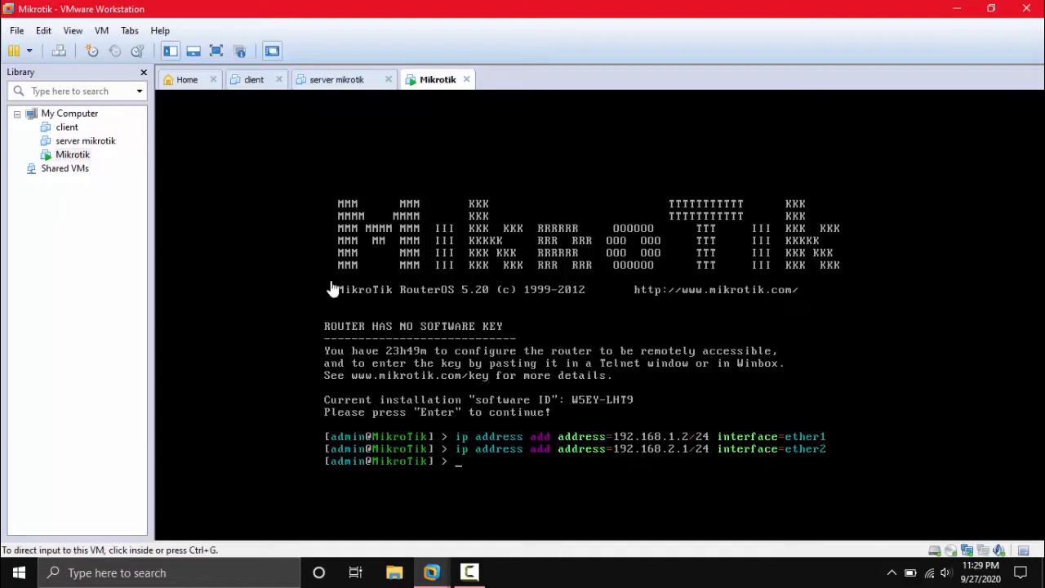
In the Mikrotik VM's settings, put Network Adapter on custom VMnet0.
left_click(101, 30)
left_click(125, 224)
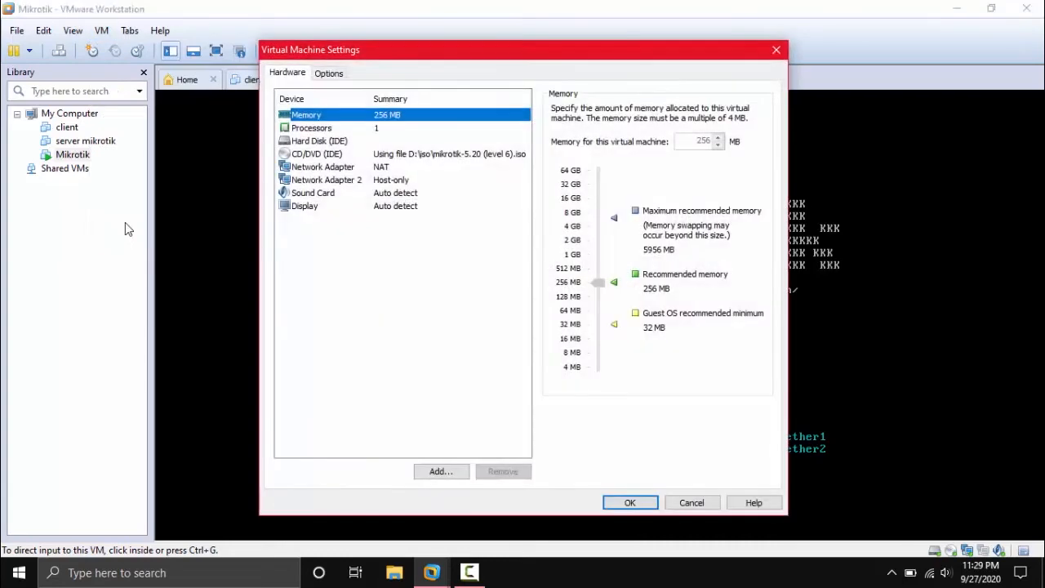
left_click(347, 168)
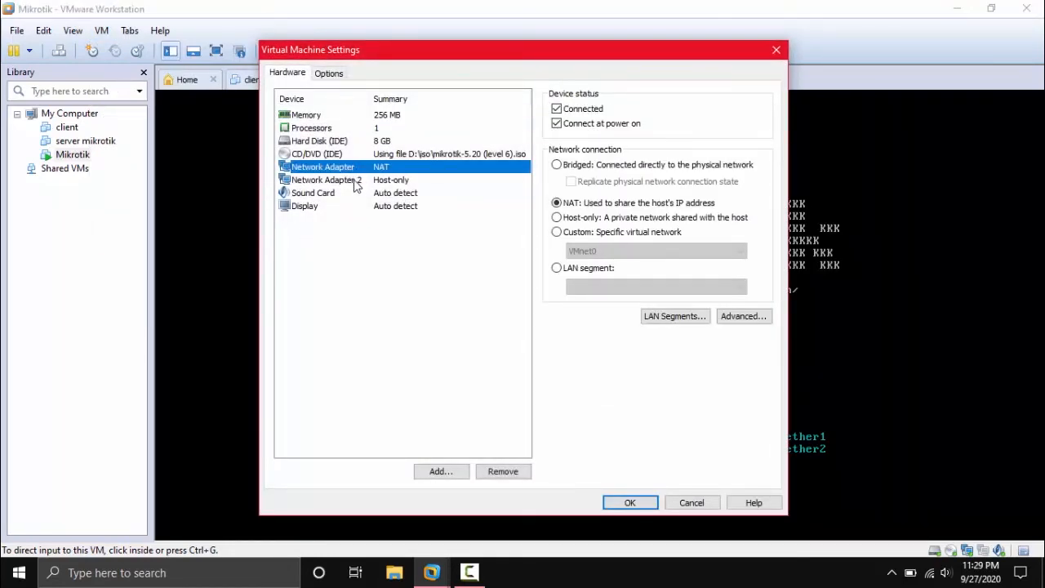
left_click(357, 182)
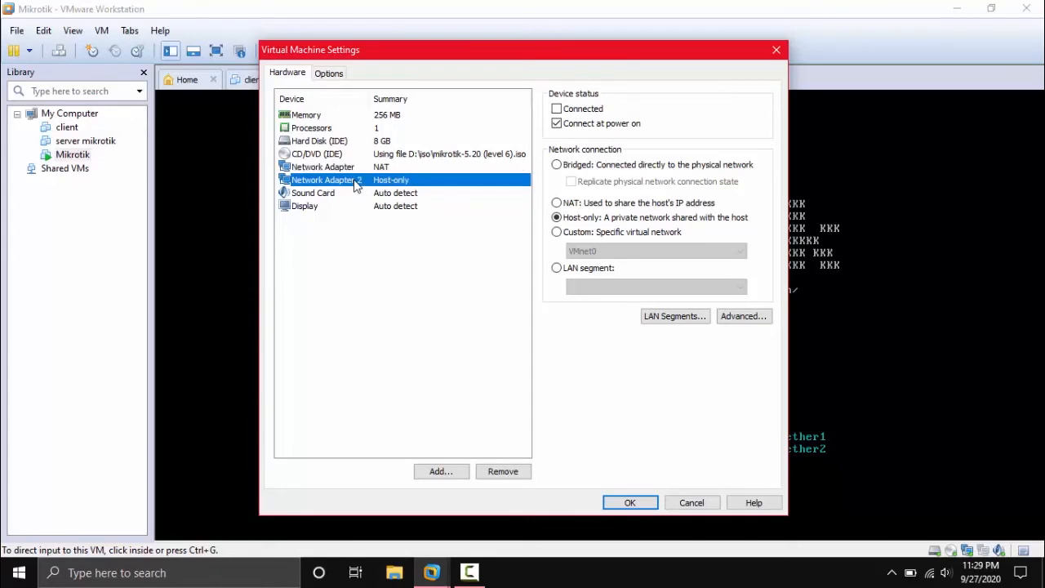
left_click(350, 168)
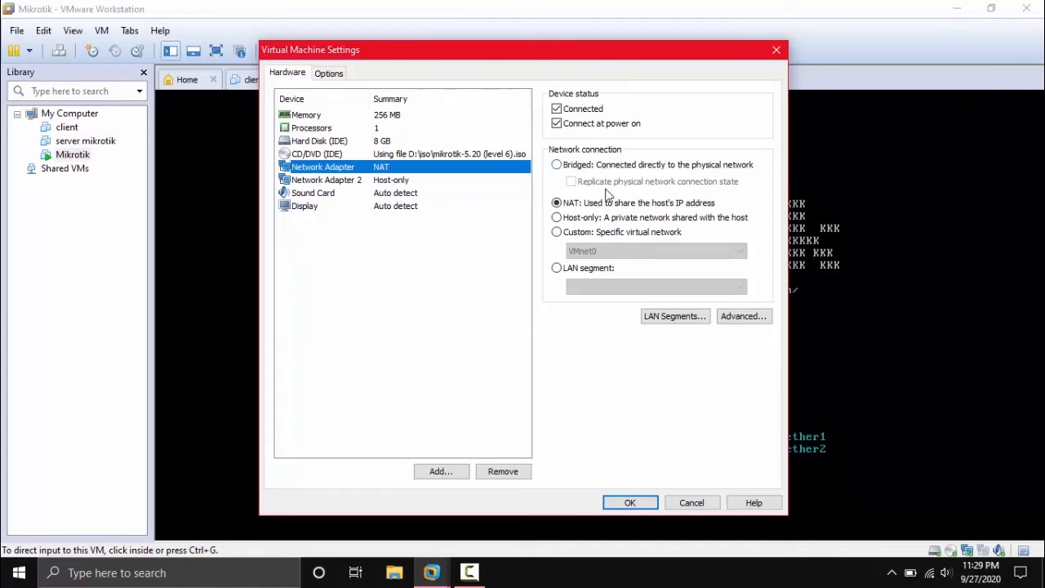
left_click(606, 236)
left_click(633, 249)
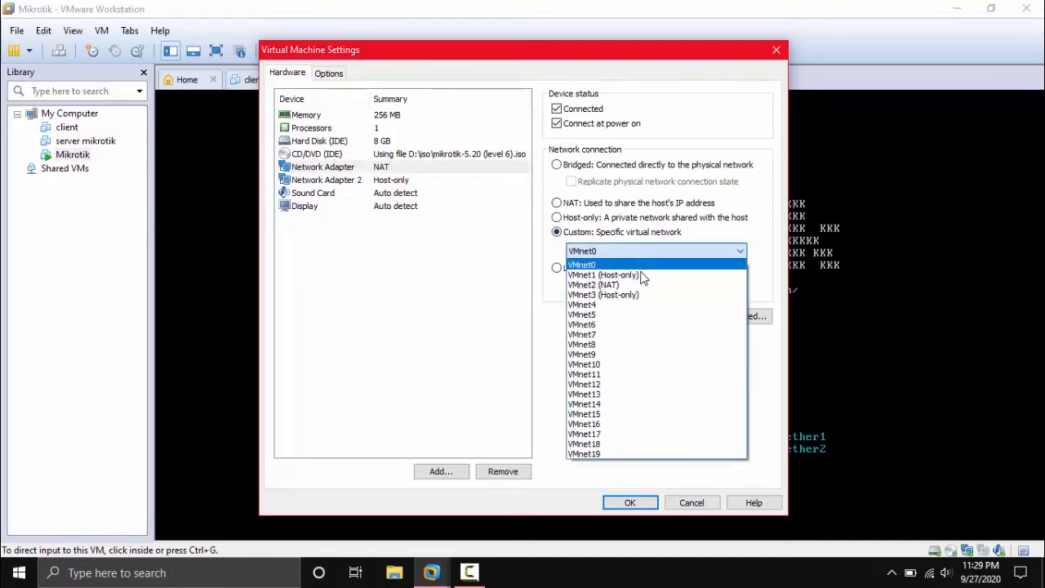
left_click(635, 266)
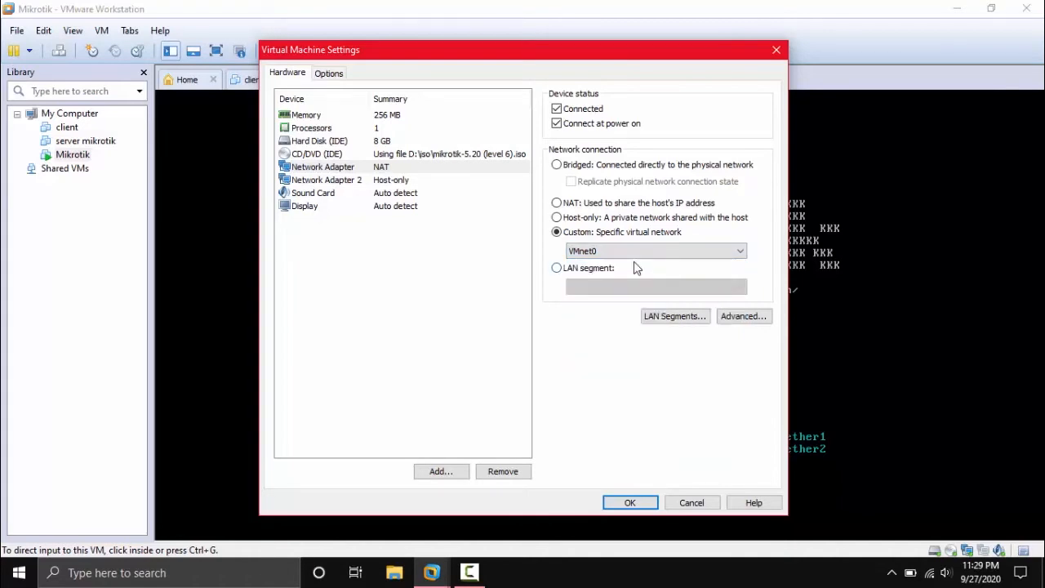
Set Network Adapter 2 to custom VMnet1 (Host-only), recheck VMnet0, and save the settings.
left_click(404, 180)
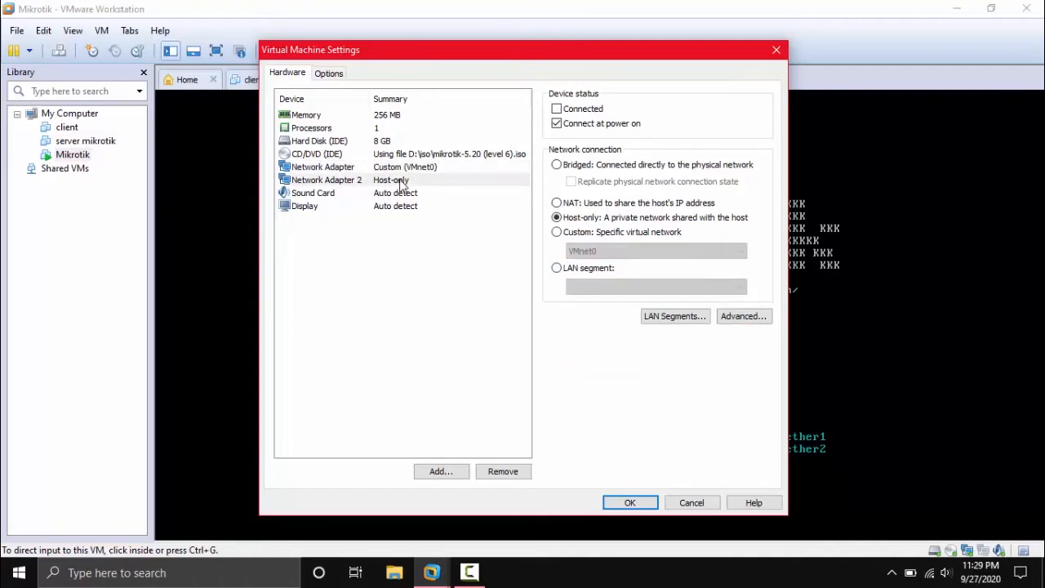
left_click(603, 232)
left_click(609, 251)
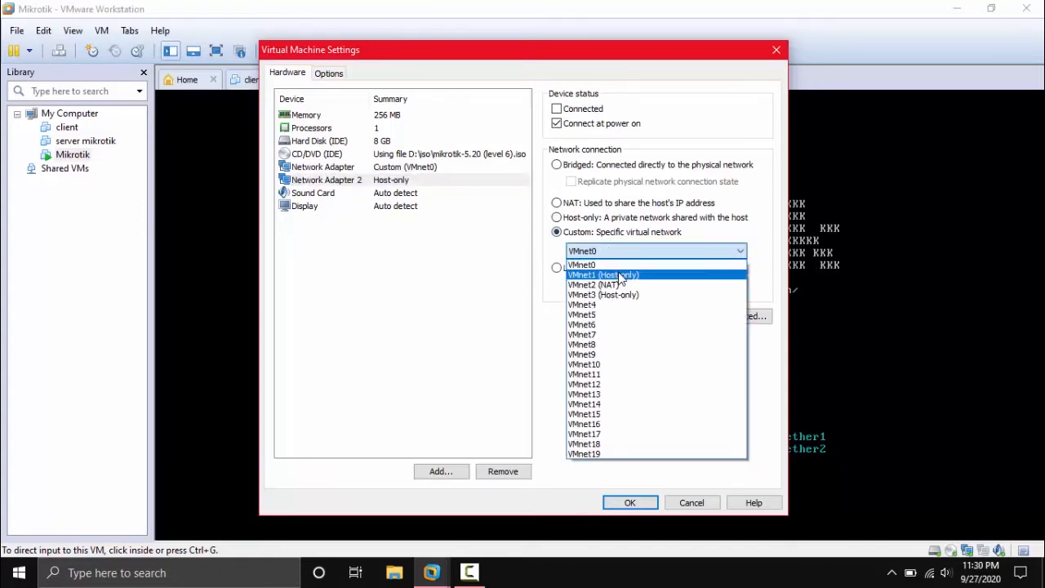
left_click(621, 275)
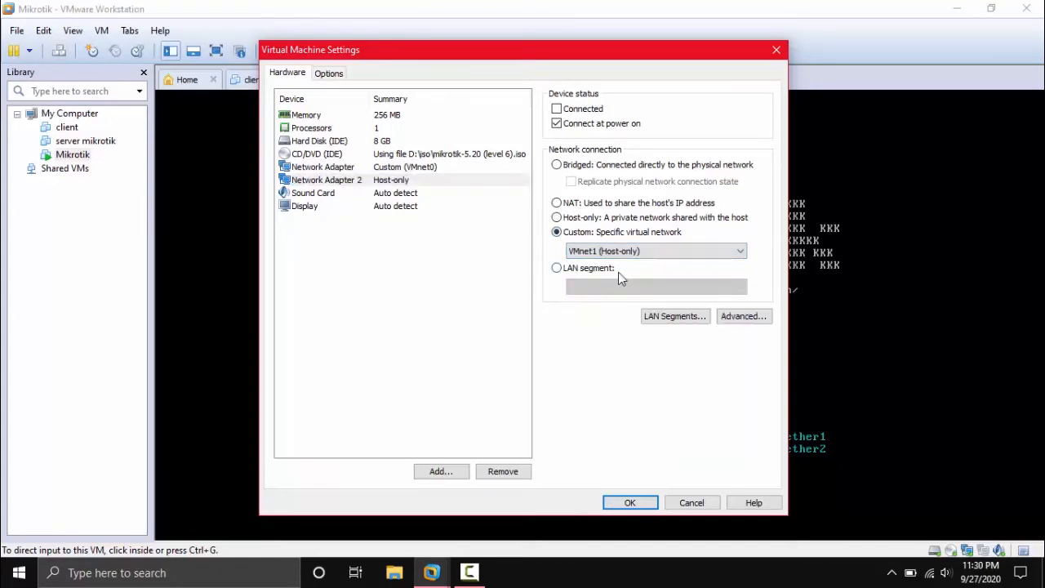
left_click(431, 168)
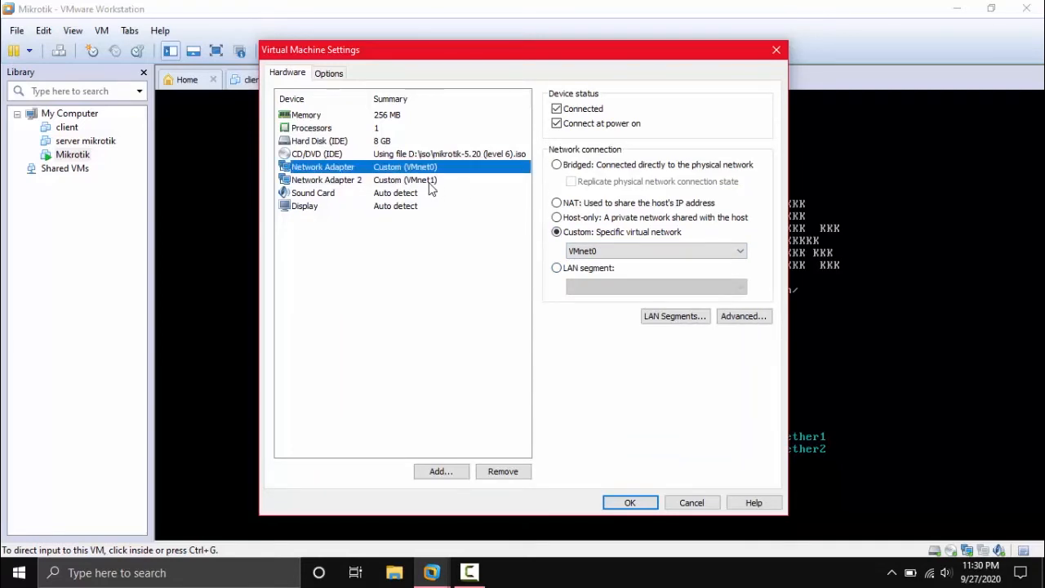
left_click(430, 181)
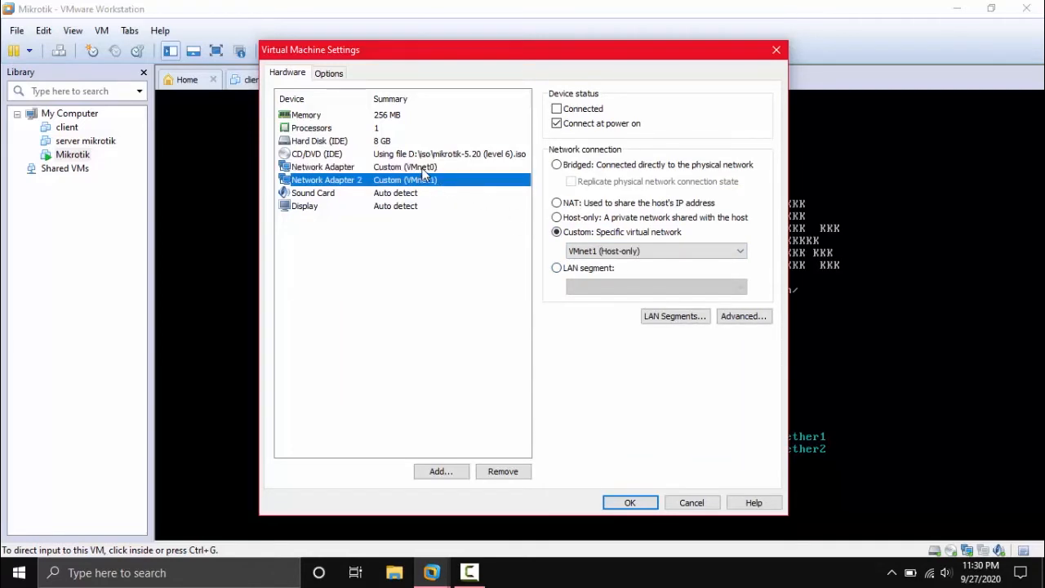
left_click(423, 168)
left_click(597, 250)
left_click(597, 248)
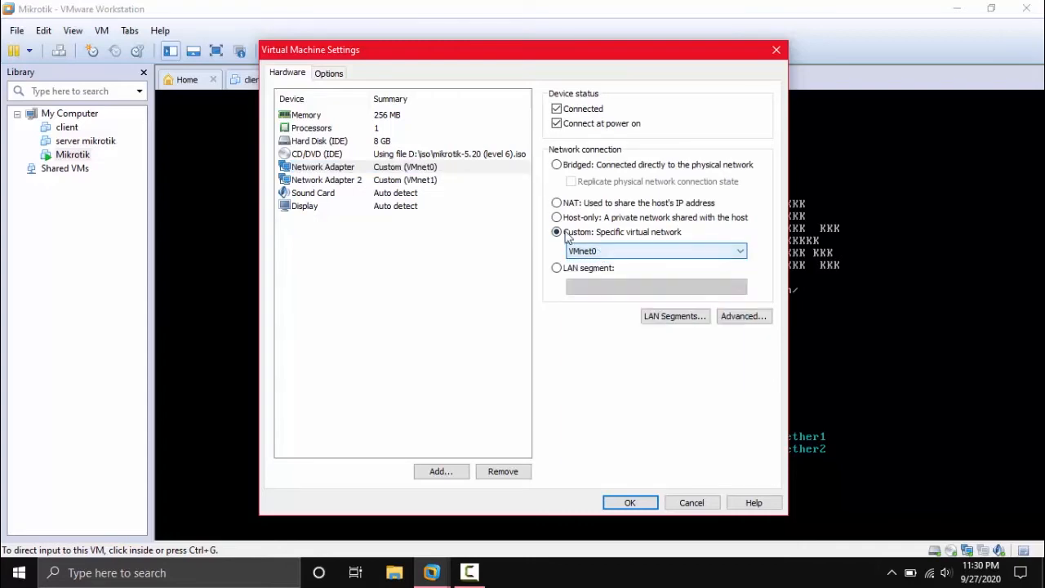
left_click(425, 168)
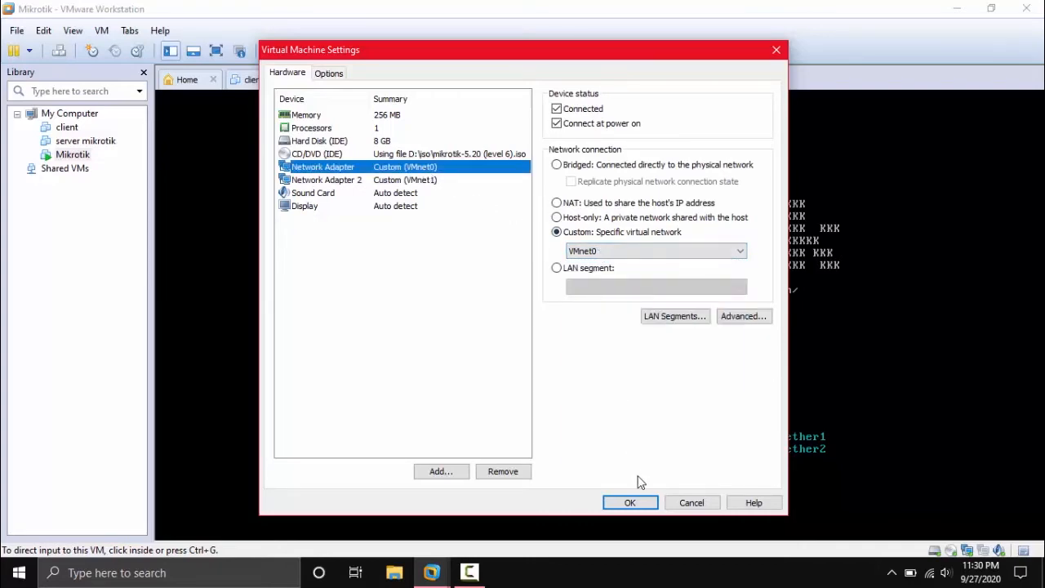
left_click(643, 506)
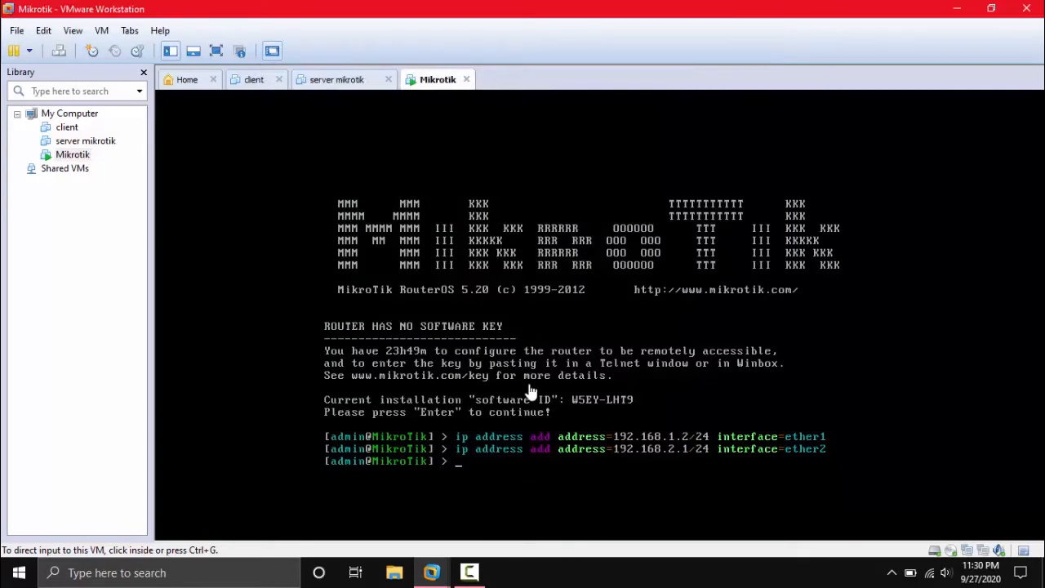
left_click(43, 31)
left_click(76, 111)
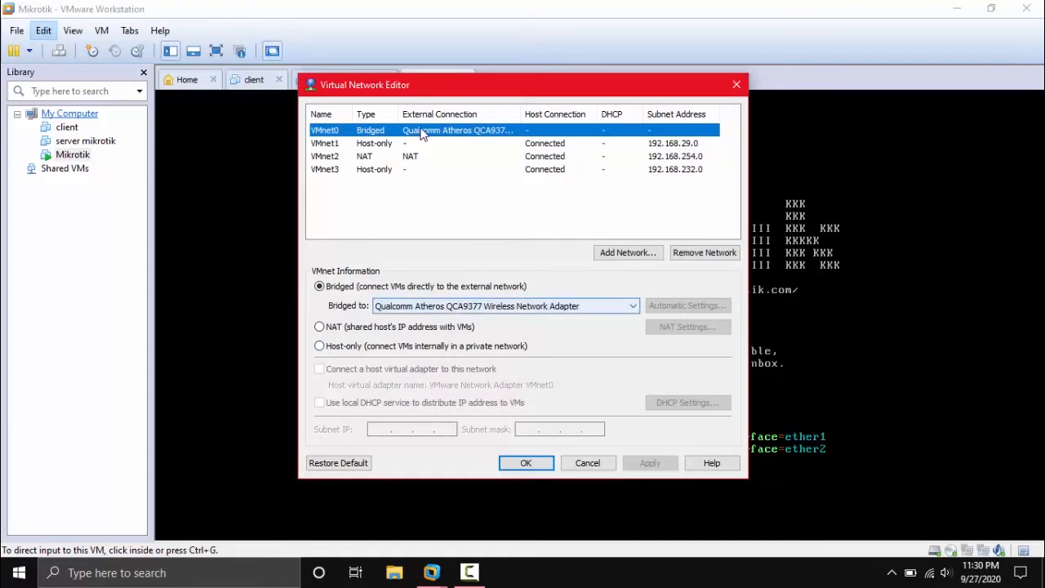
left_click(422, 308)
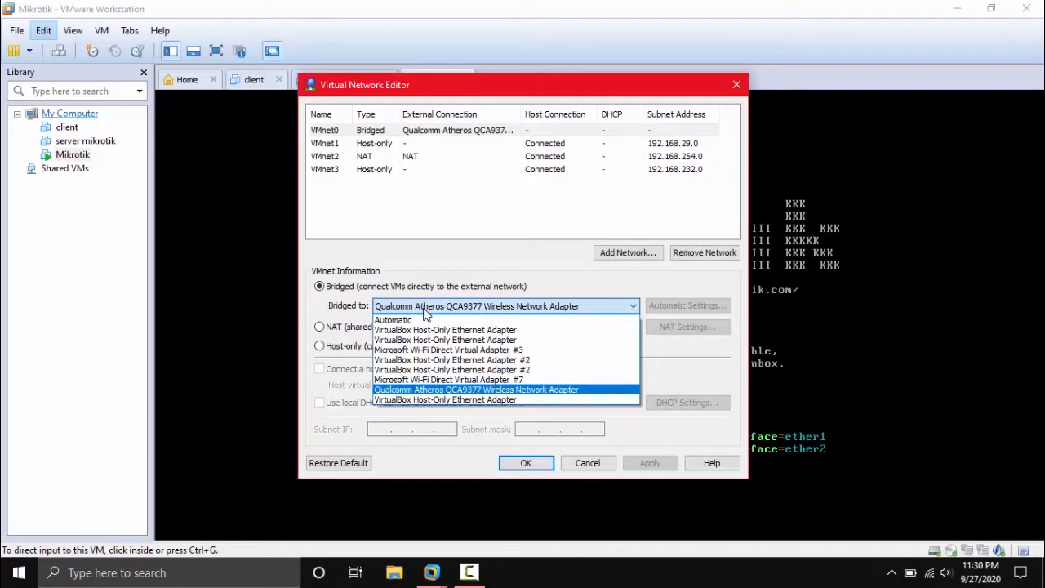
left_click(415, 390)
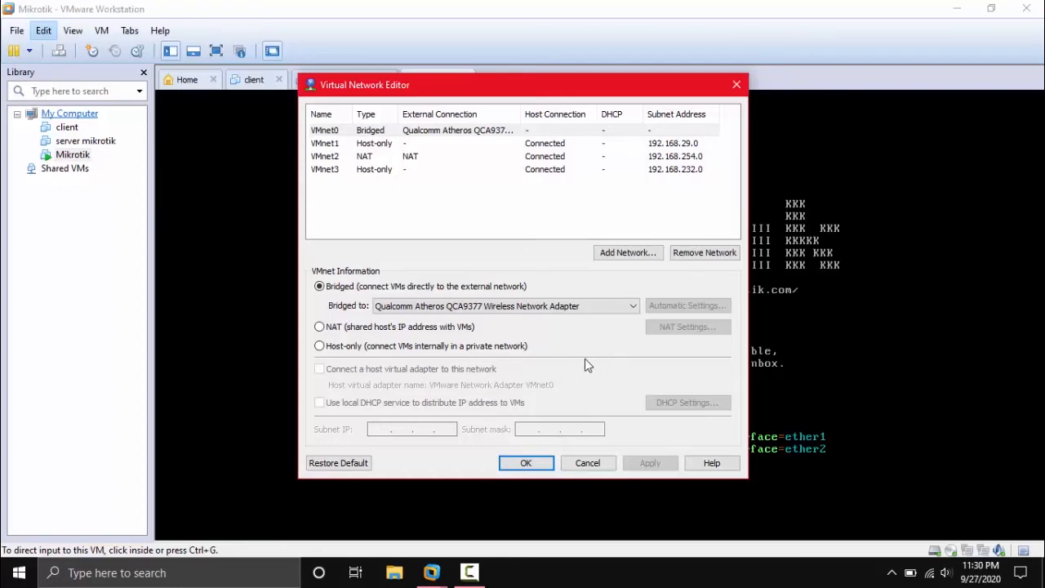
key("Escape")
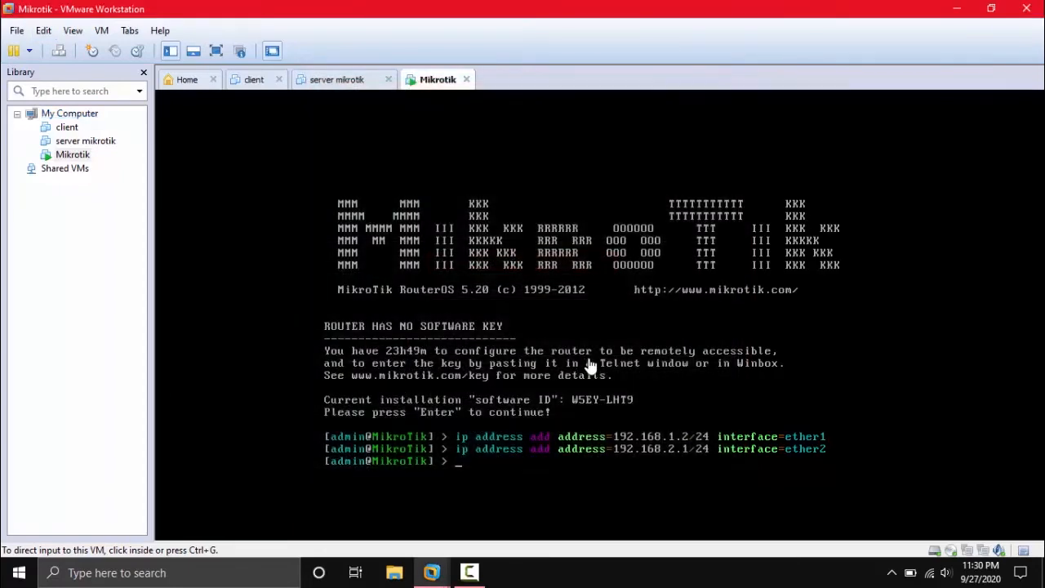
Confirm the first adapter stays on VMnet0 (Bridged), then type ping 8.8.8.8 in the console.
left_click(102, 31)
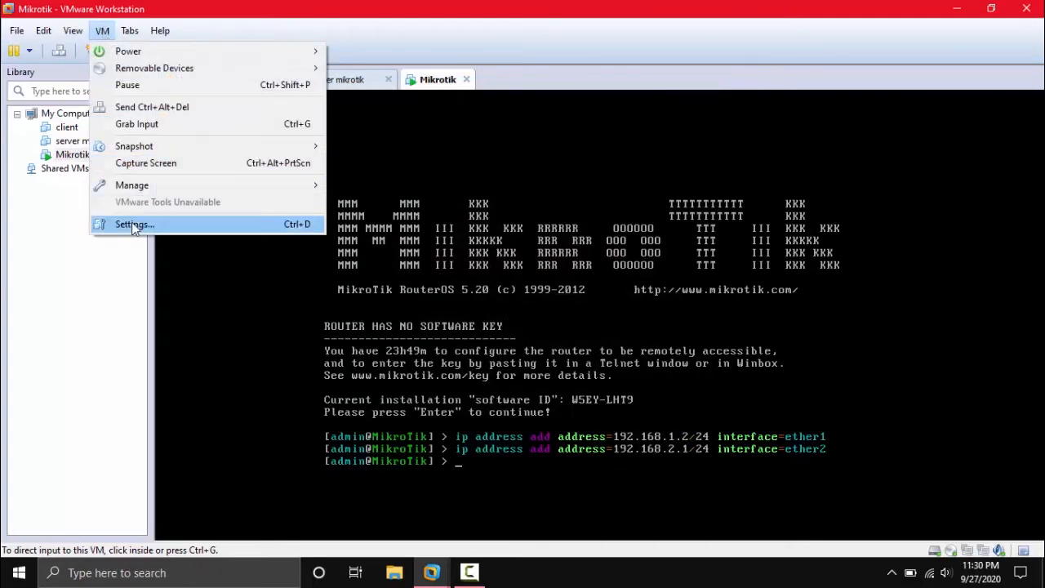
left_click(131, 223)
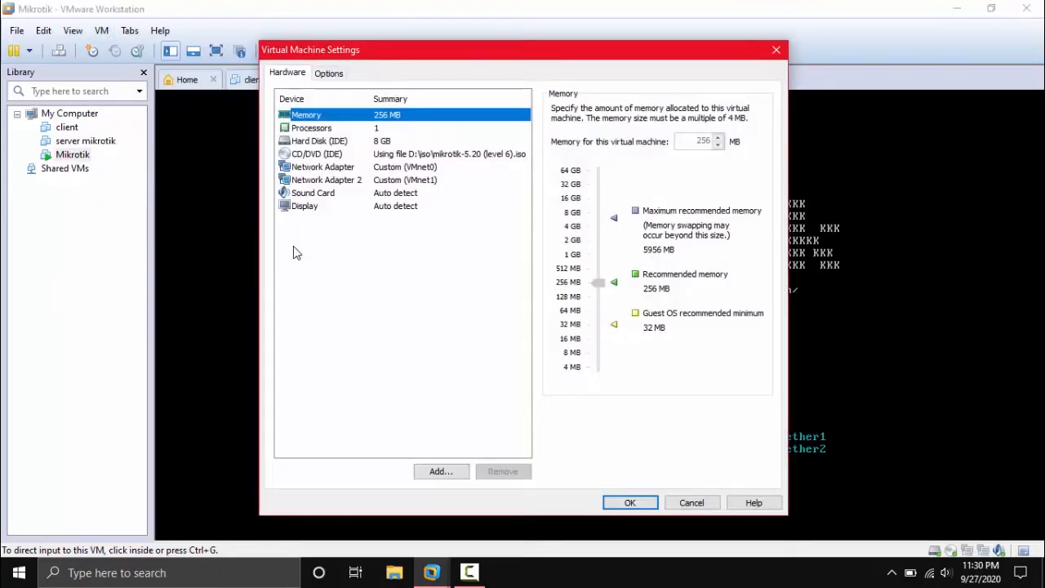
left_click(430, 168)
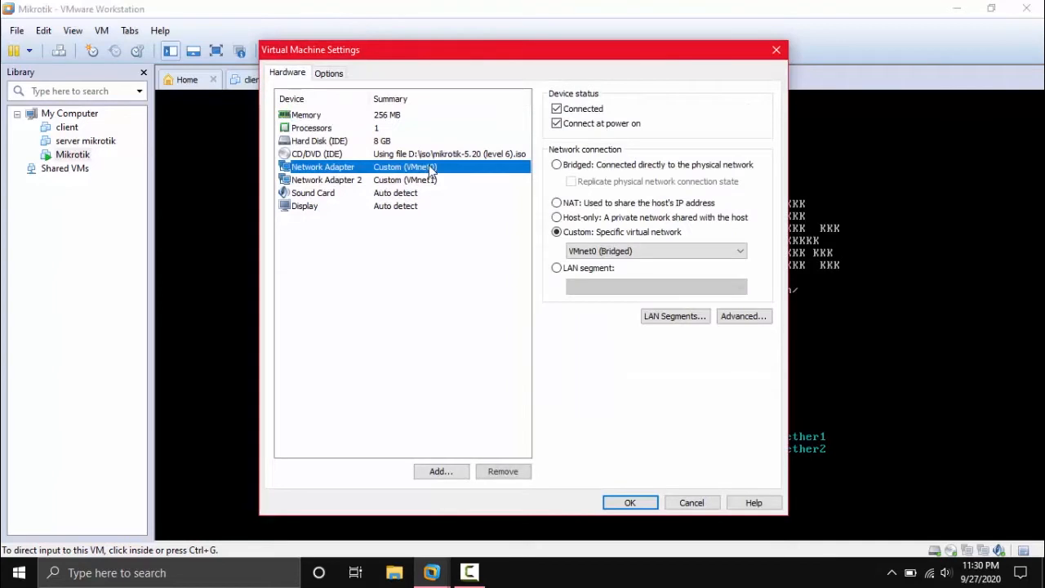
left_click(604, 252)
left_click(605, 253)
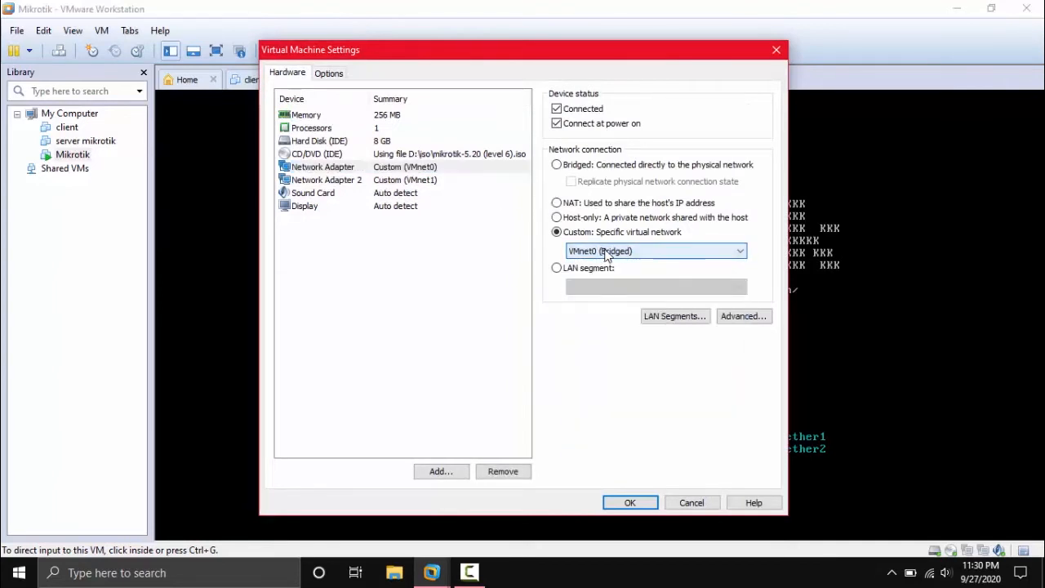
left_click(630, 503)
left_click(594, 360)
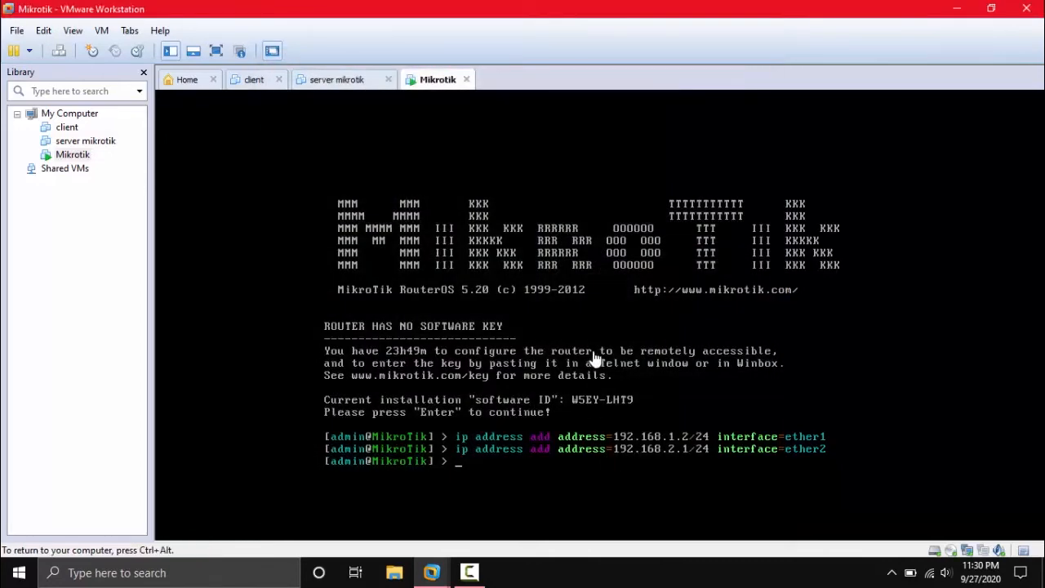
type("ping 8.8.8.8")
Run ping 8.8.8.8, stop it after 100% loss, and begin an ip dns set command.
key("Return")
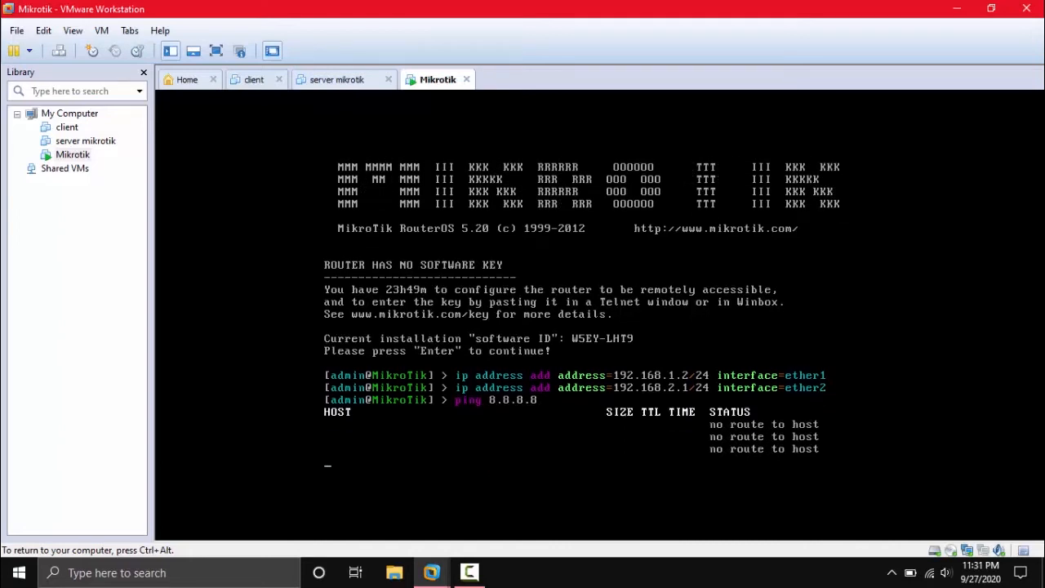
key("ctrl+c")
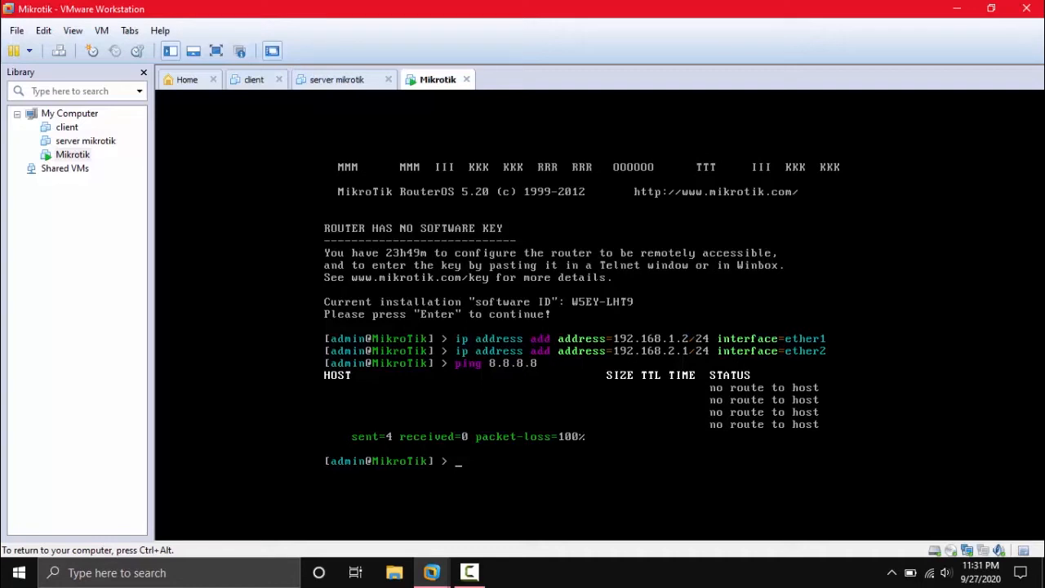
type("ip dns set es")
Apply DNS servers=192.168.1.1,8.8.8.8 with allow-remote-requests=yes, then begin typing ip route add.
key("BackSpace")
key("BackSpace")
type("se")
key("Tab")
type("192.16")
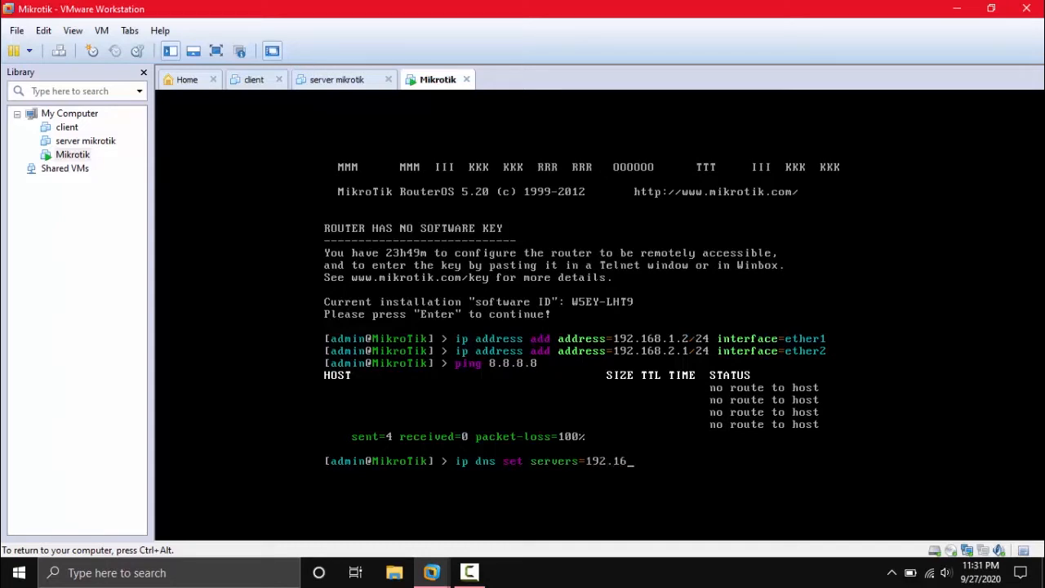
type("8.1.1,8.8.8.8 al")
key("Tab")
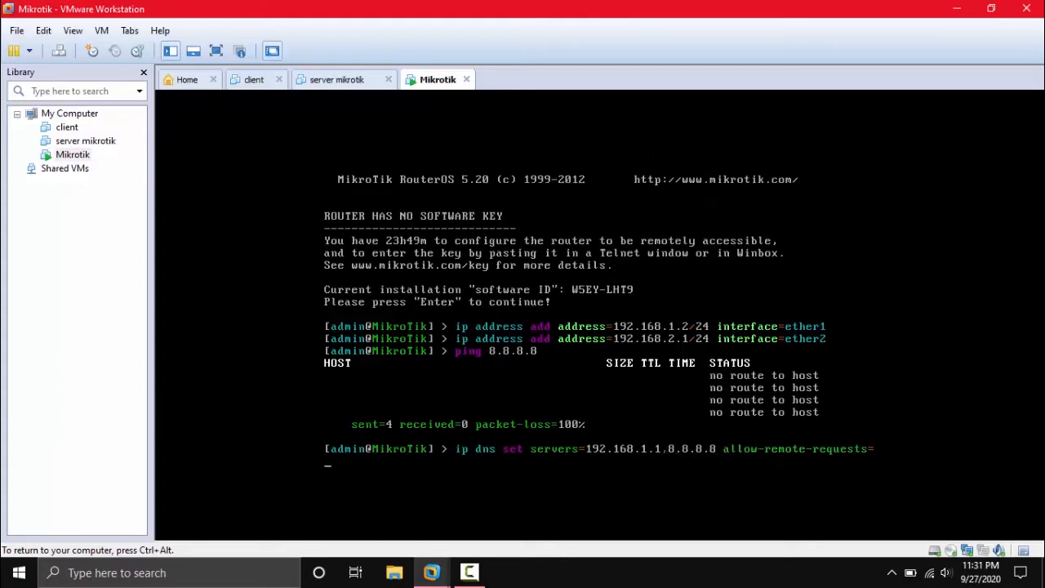
type("yes")
key("Return")
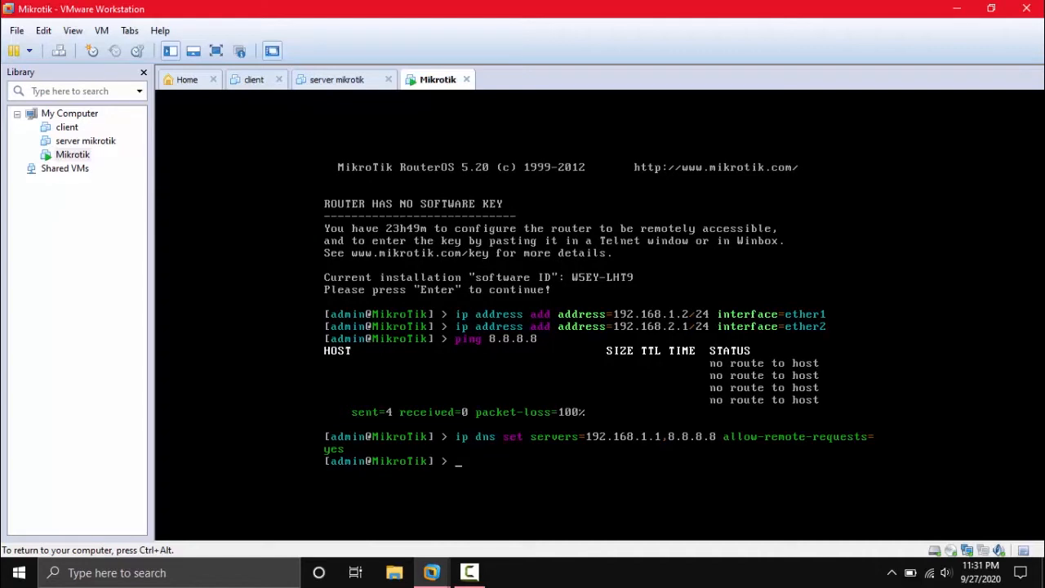
type("ip route add")
Add a route with gateway=192.168.1.1, then begin the srcnat masquerade NAT rule.
key("Tab")
key("Tab")
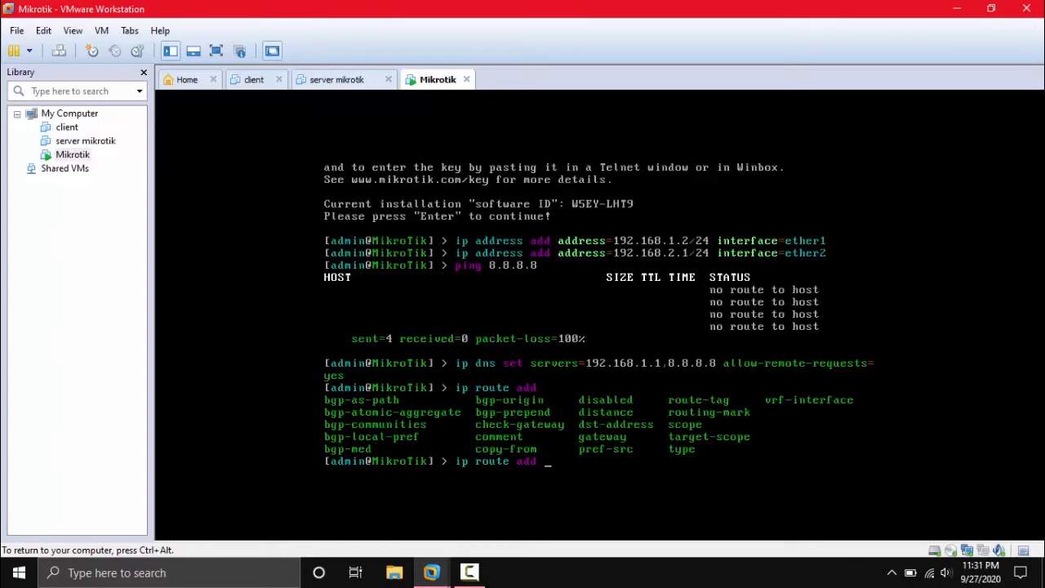
type("gateway=192.168.1.1")
key("Return")
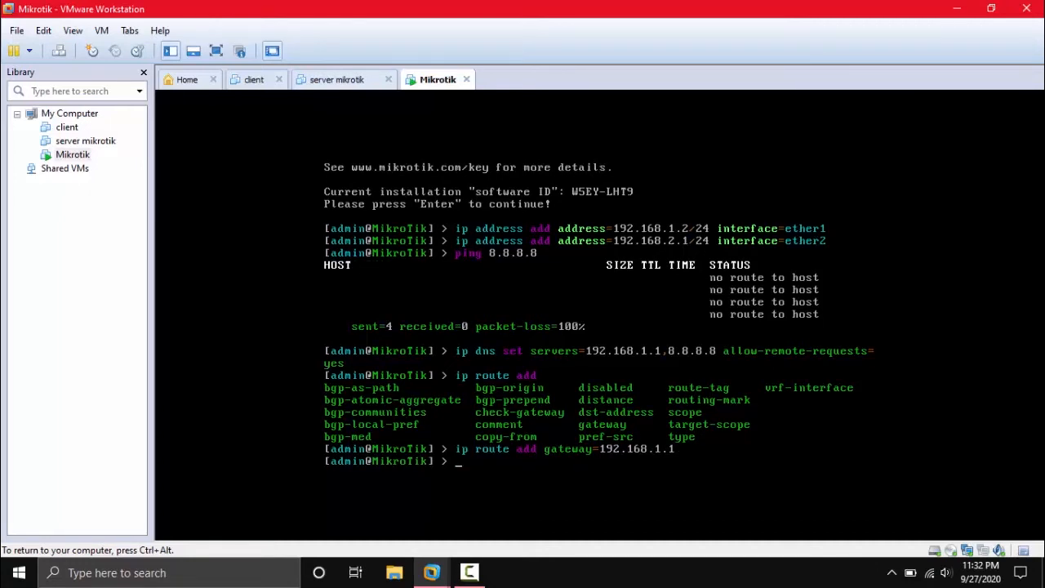
type("ip firewall nat add c")
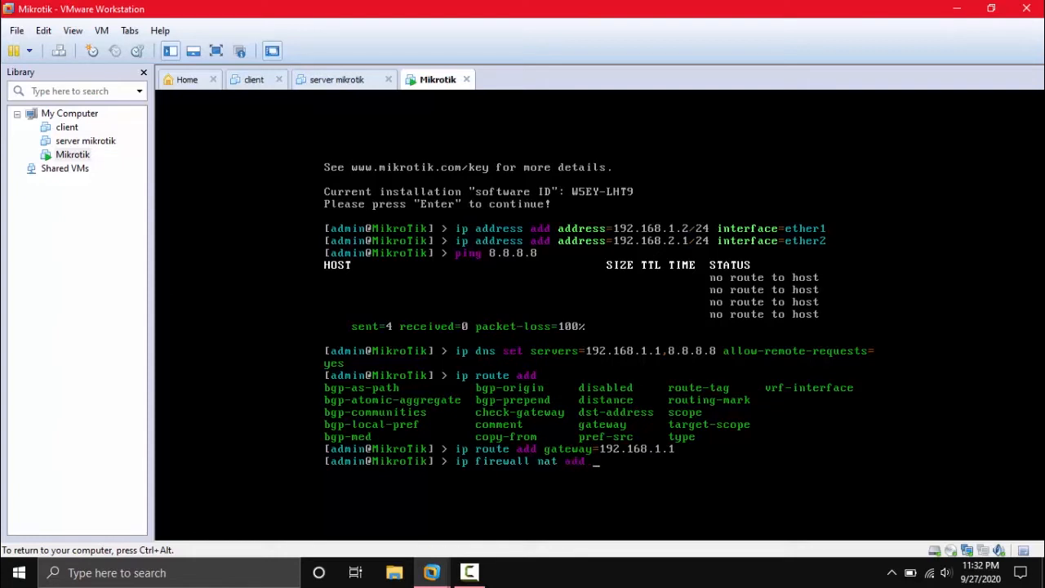
type("hain=srcnat action=")
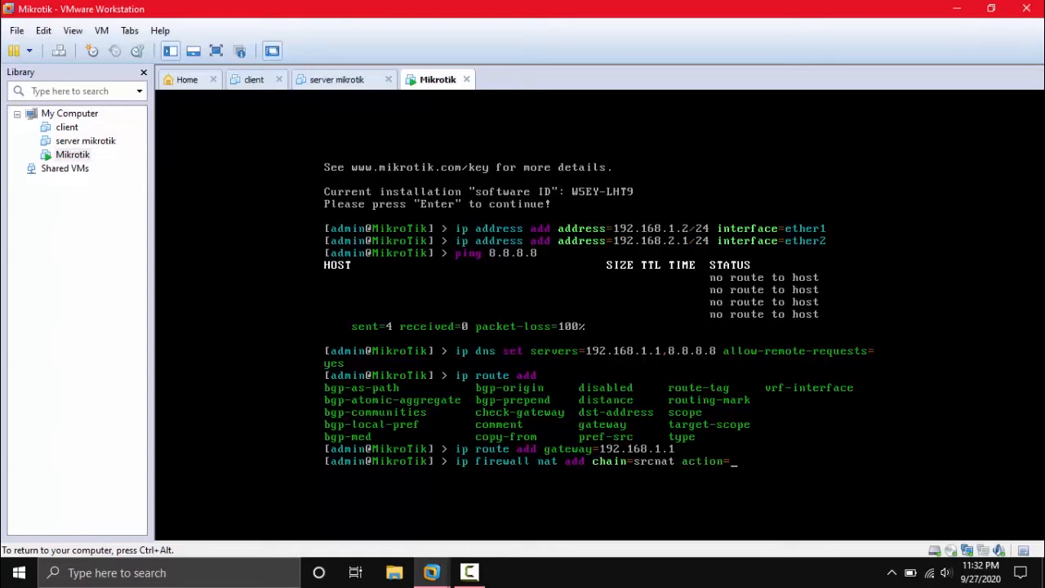
type("masquerade out-")
Finish the masquerade rule with out-interface=ether1, submit it, and start a ping.
key("Tab")
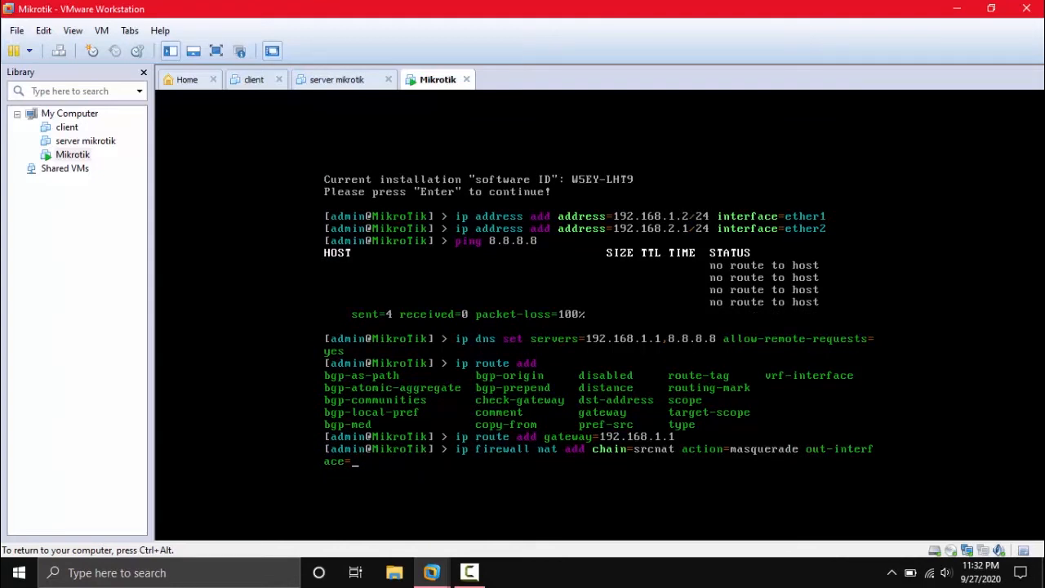
type("e")
key("Tab")
type("1")
key("Return")
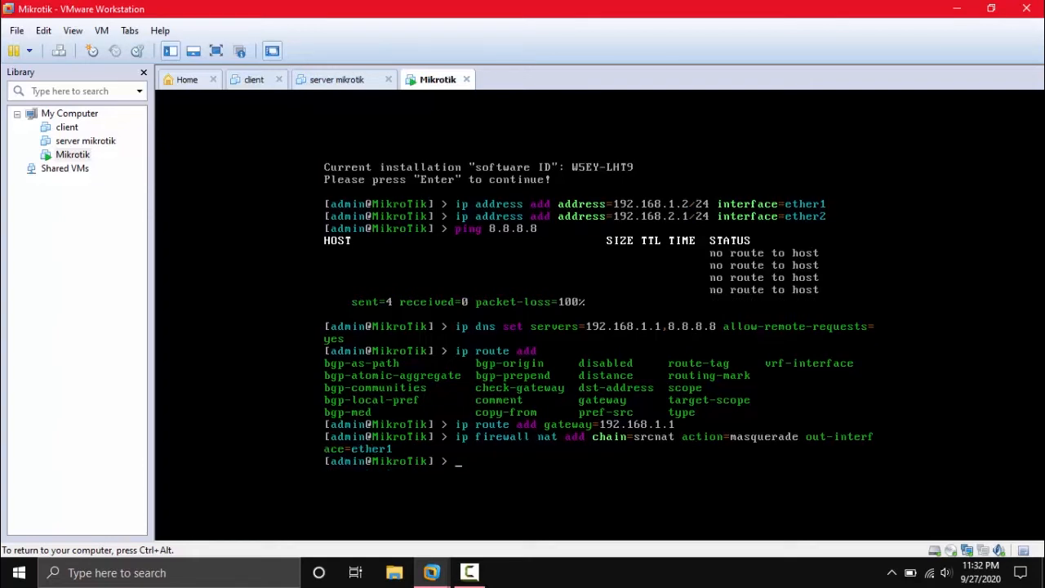
type("ping")
Ping 192.168.1.1 and 8.8.8.8 with replies, stop each, then release the VM with Ctrl+Alt.
type("192.168.1.1")
key("Return")
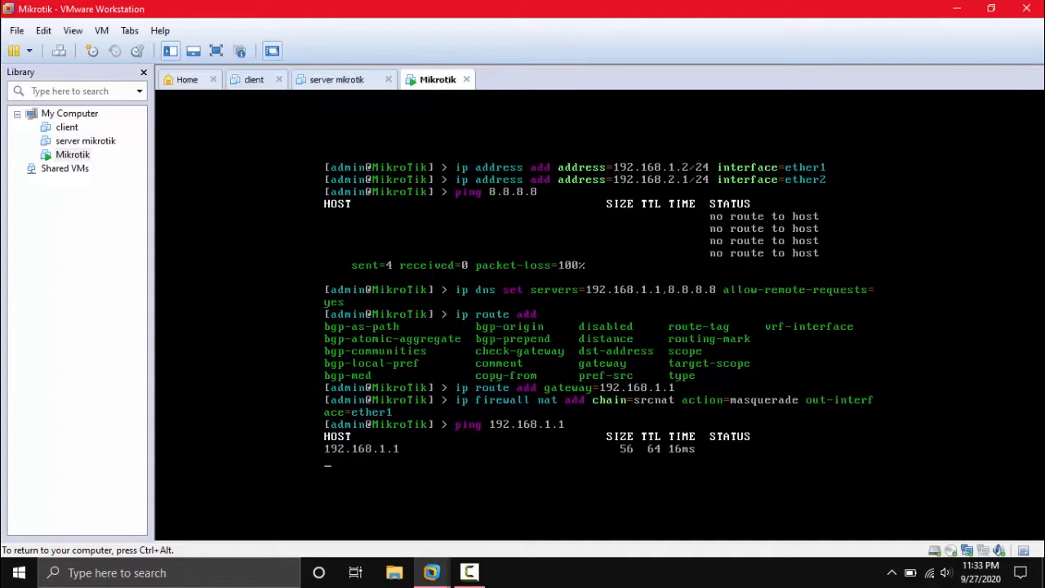
key("ctrl+c")
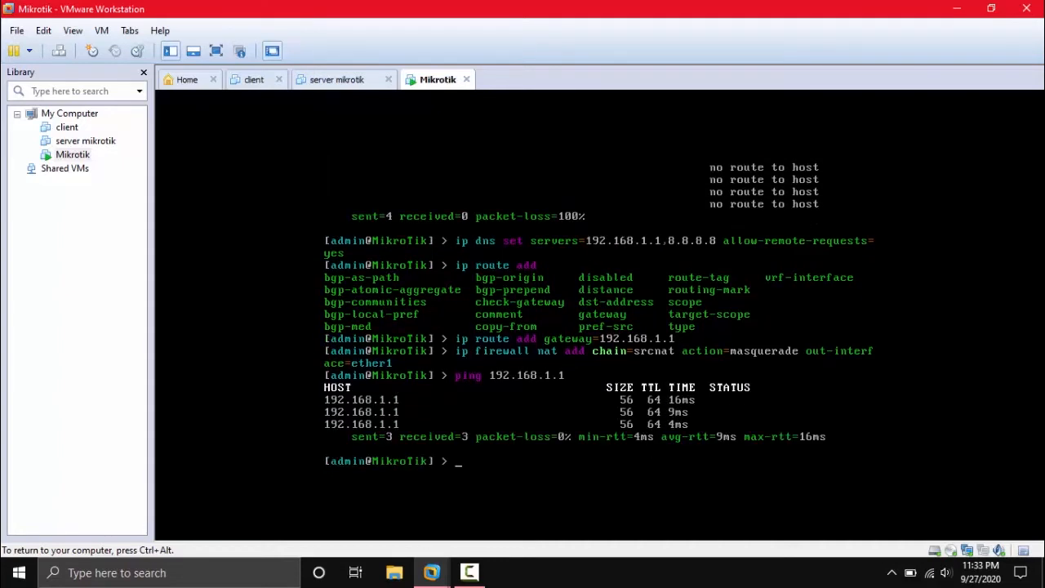
type("ping 8.8.8.8")
key("Return")
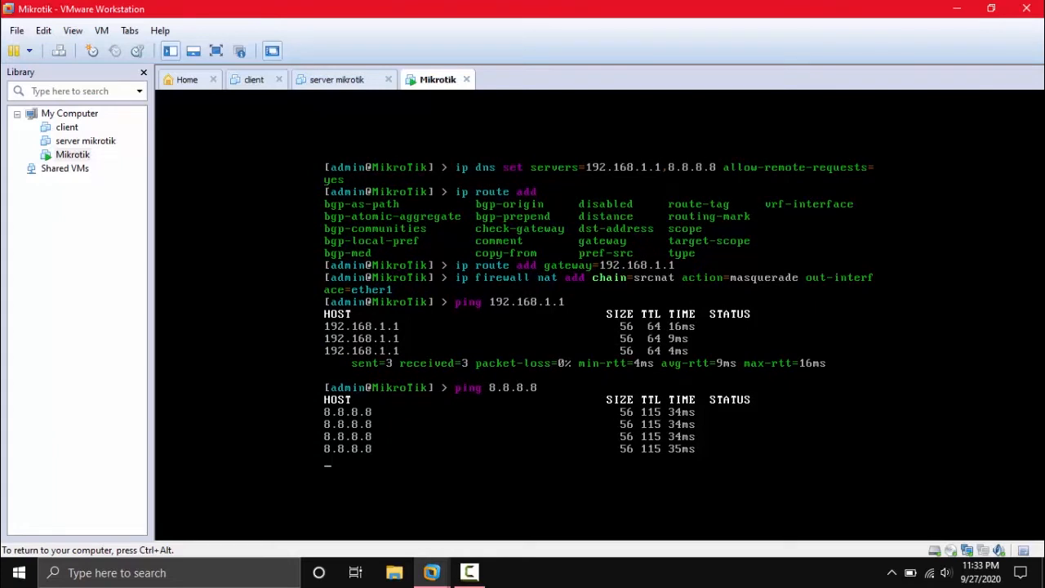
key("ctrl+c")
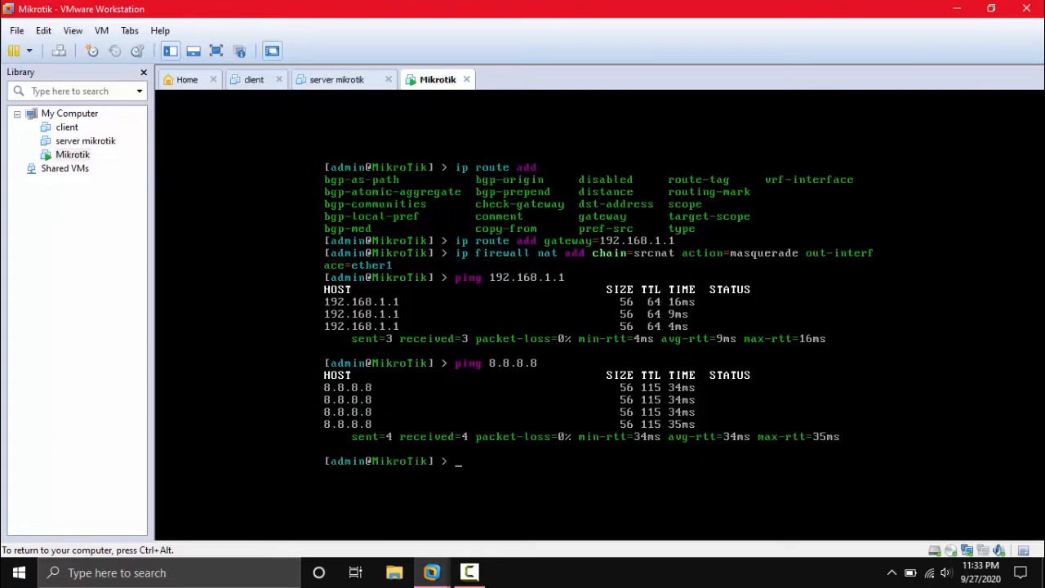
key("ctrl+alt")
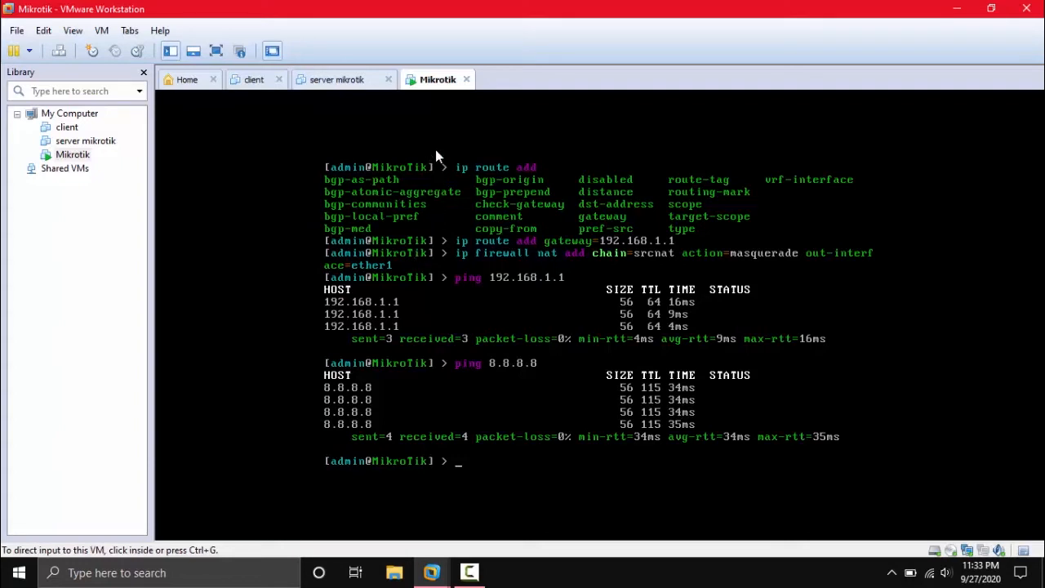
Switch to the client VM tab and power on the Windows 7 machine.
left_click(253, 79)
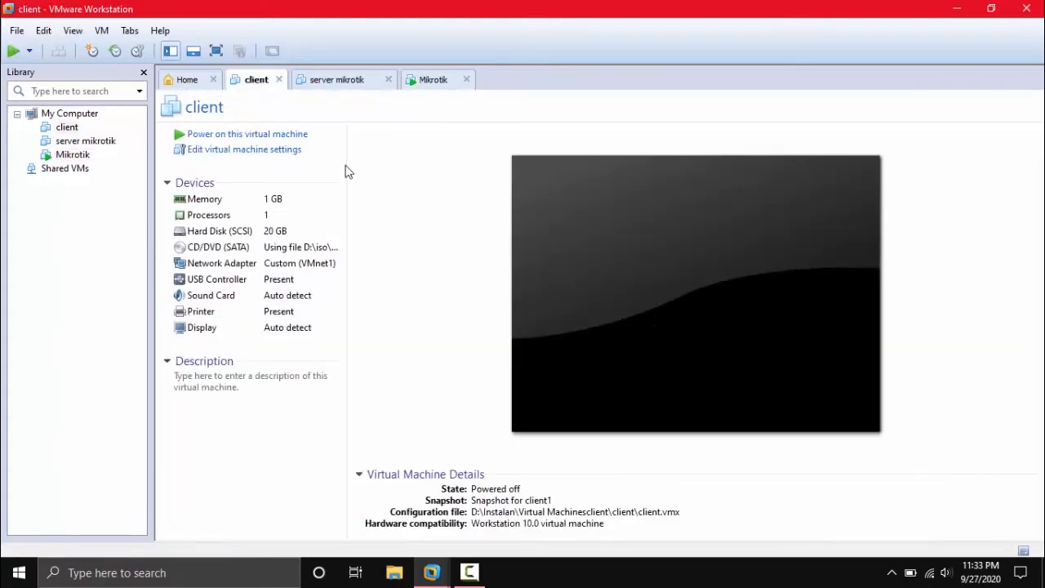
left_click(275, 139)
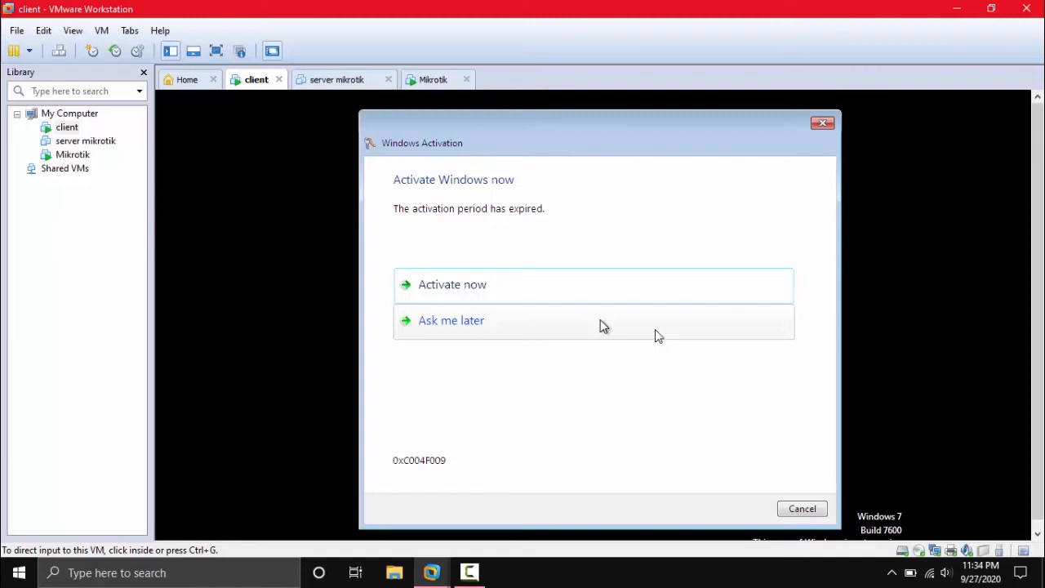
Choose 'Ask me later' on the activation prompt, then open the client VM's settings.
left_click(821, 127)
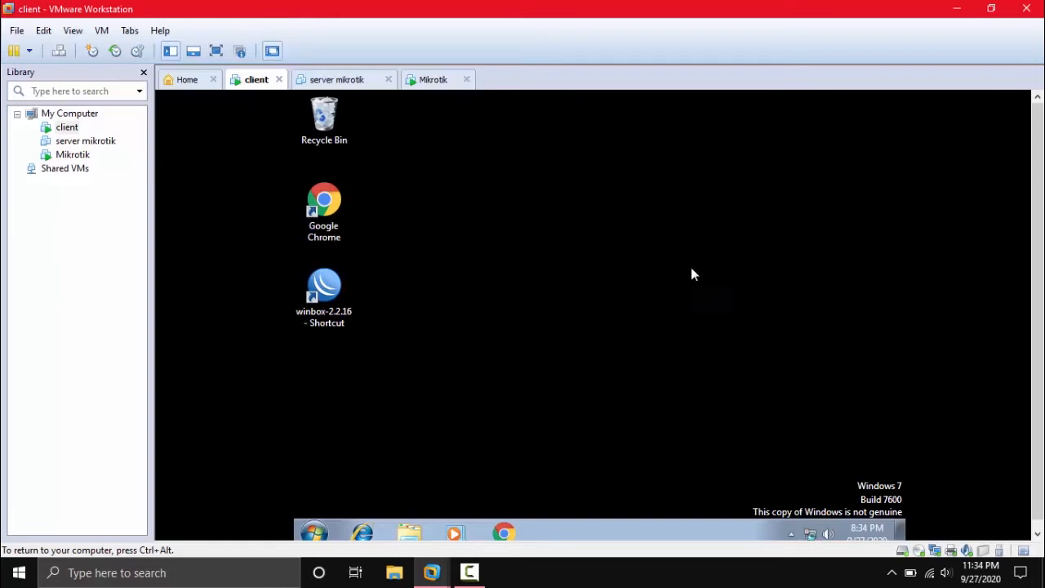
key("ctrl+alt")
left_click(102, 30)
left_click(131, 227)
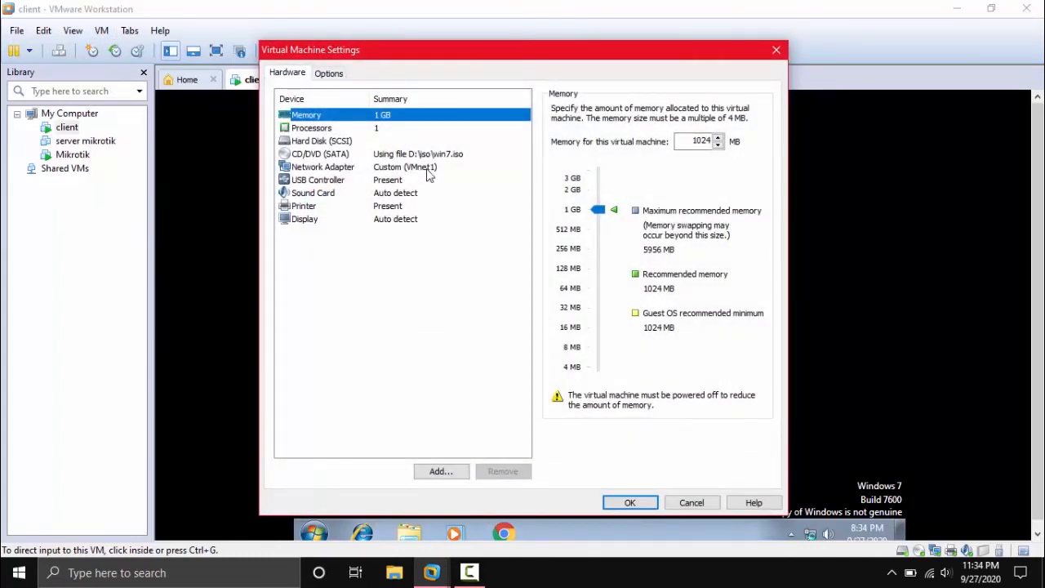
left_click(427, 170)
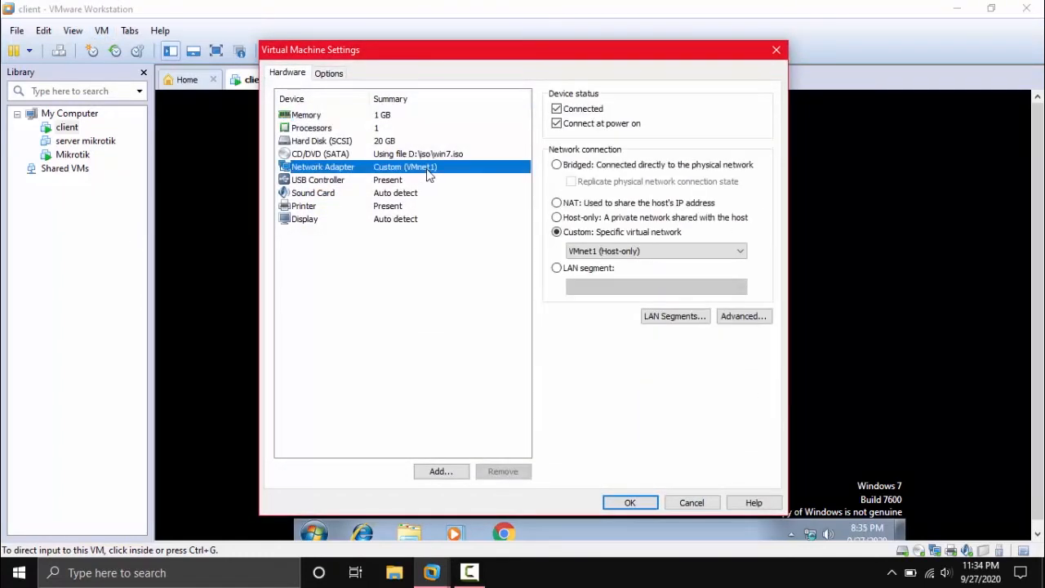
left_click(600, 251)
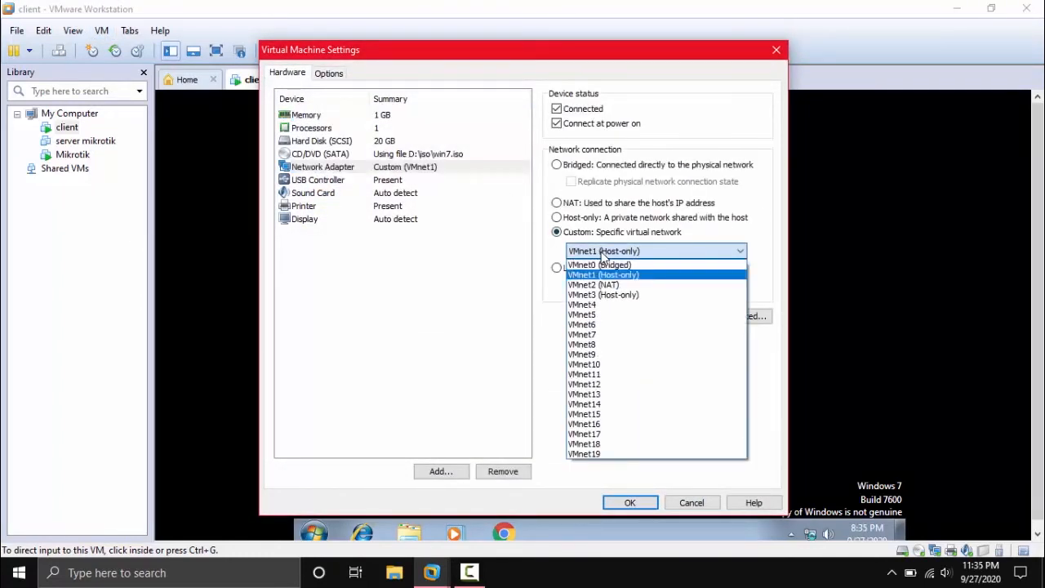
left_click(614, 276)
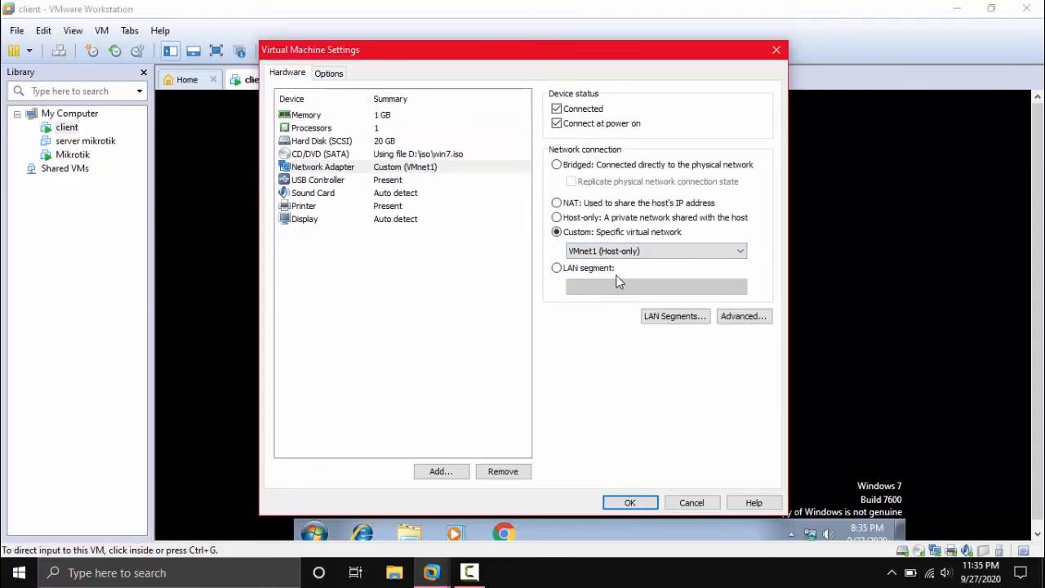
left_click(631, 503)
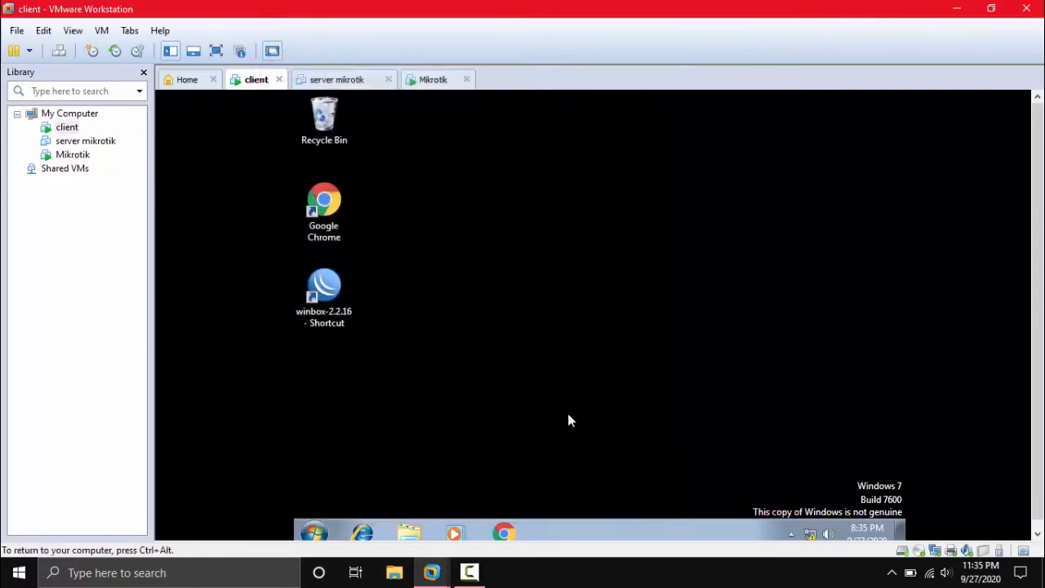
left_click(424, 81)
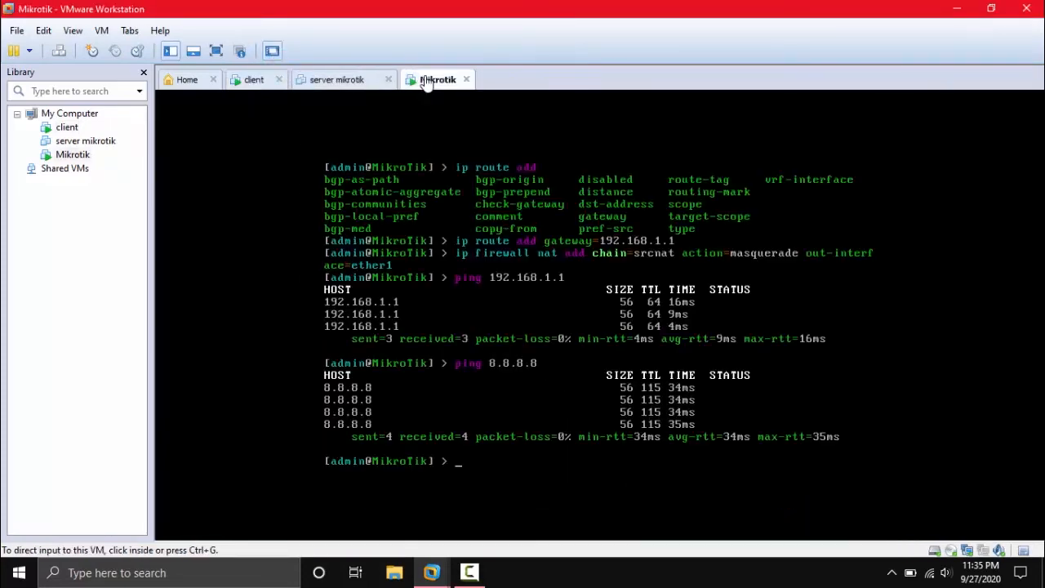
left_click(102, 30)
left_click(141, 224)
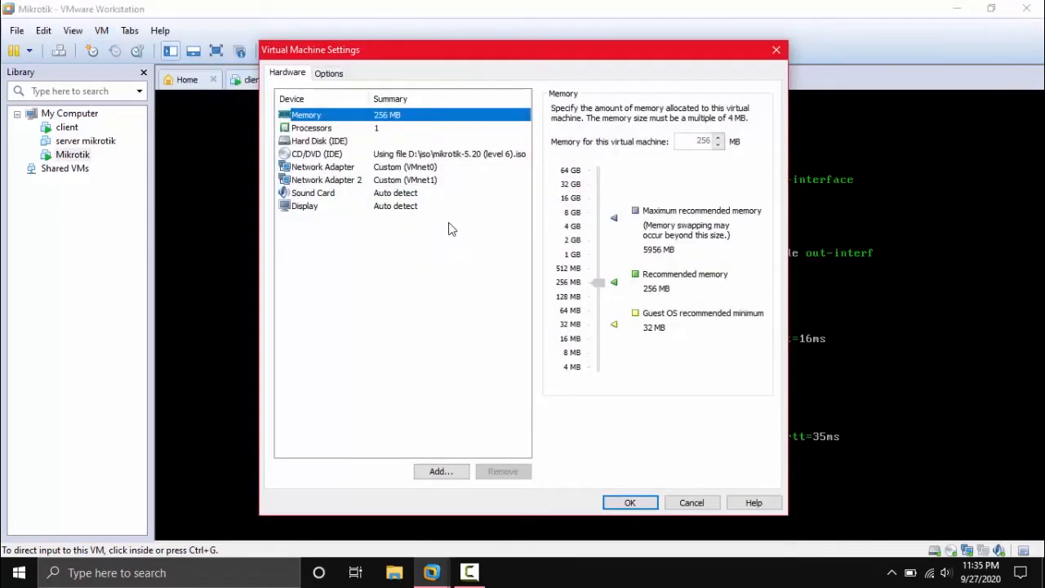
left_click(429, 183)
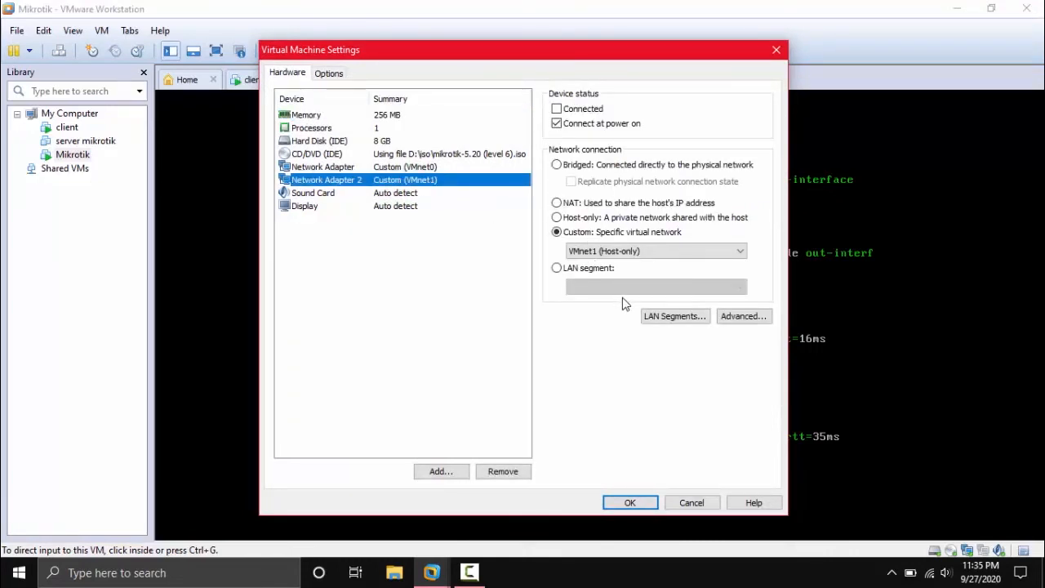
left_click(777, 51)
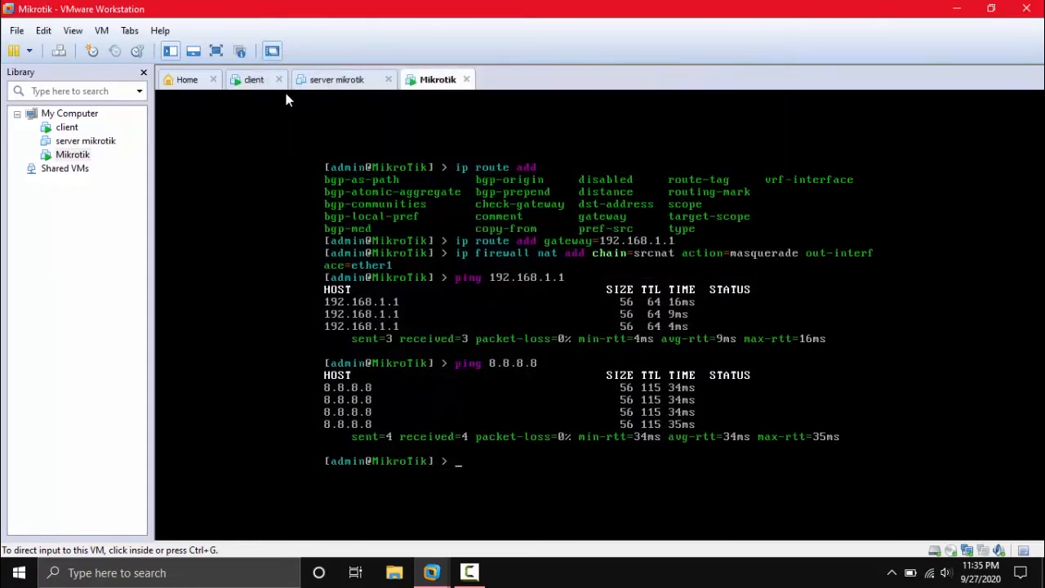
left_click(254, 80)
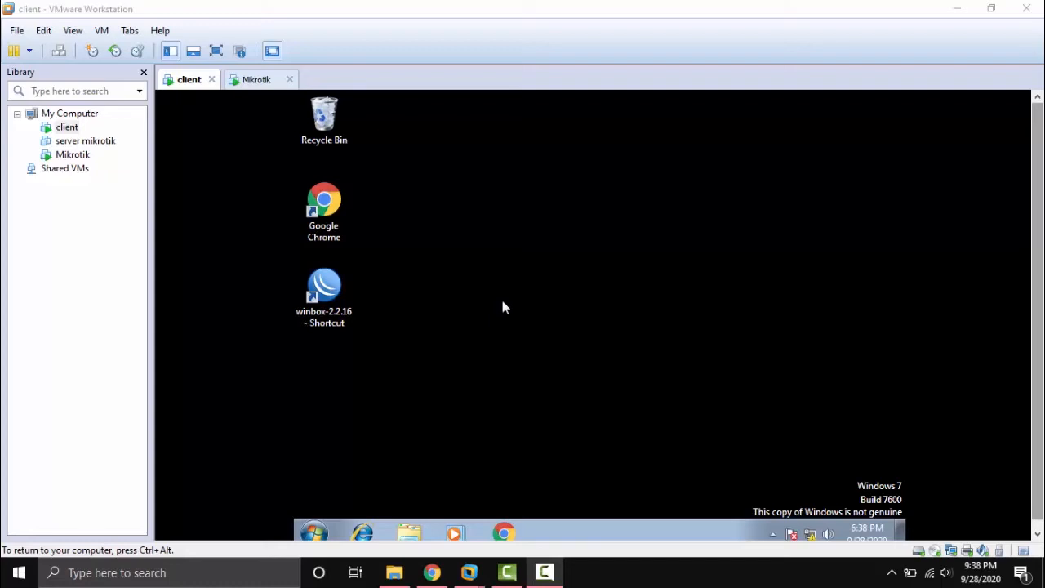
Open the Local Area Connection's IPv4 properties and switch to a manually set IP address.
left_click(502, 302)
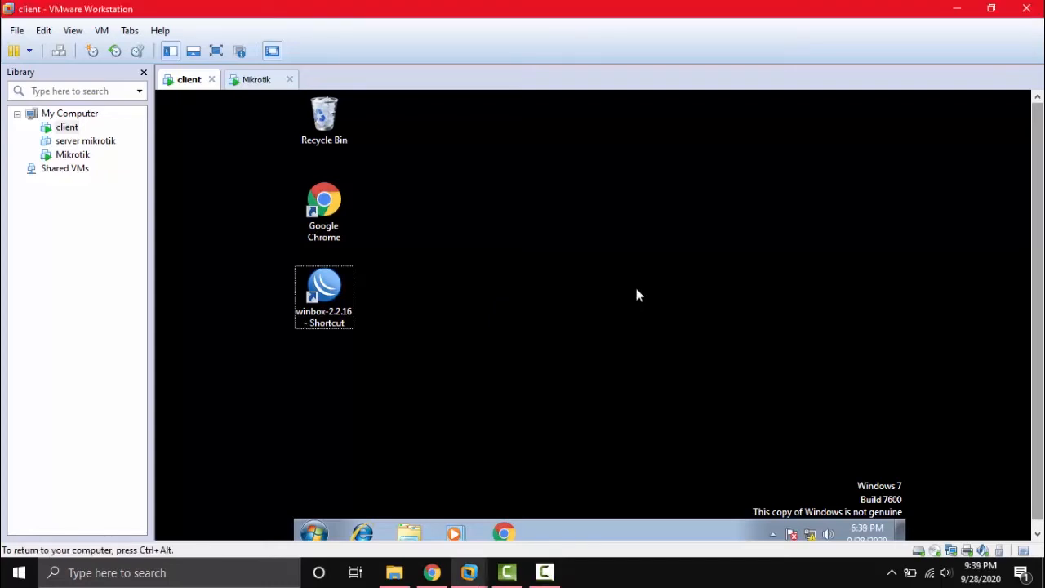
left_click(811, 532)
left_click(800, 502)
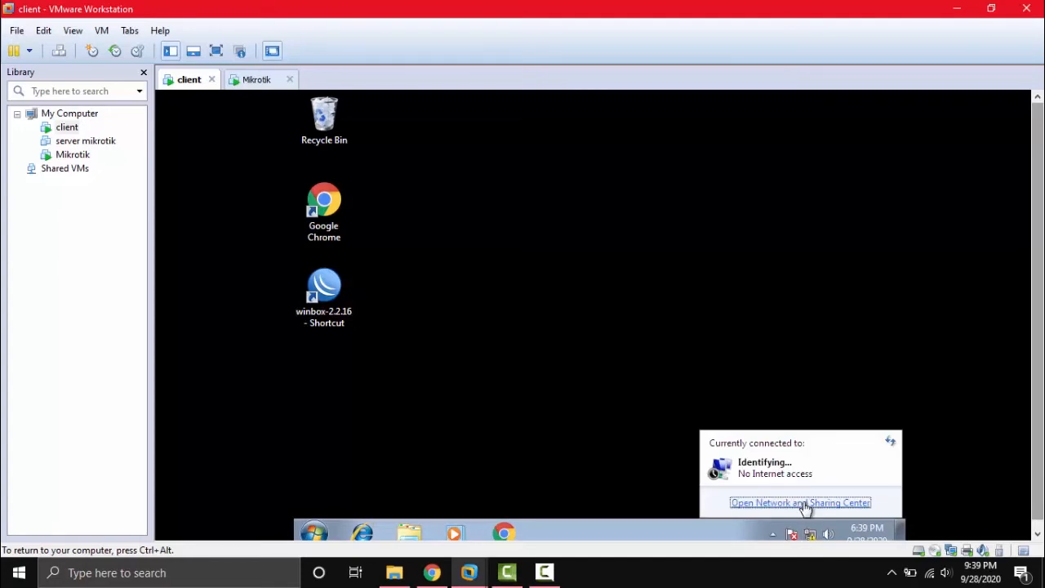
left_click(805, 279)
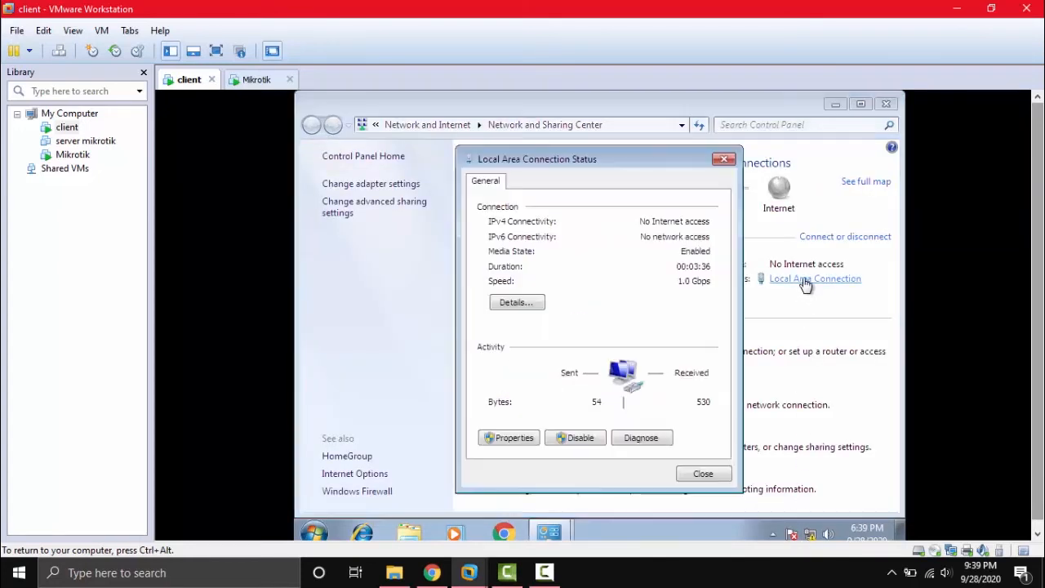
left_click(512, 439)
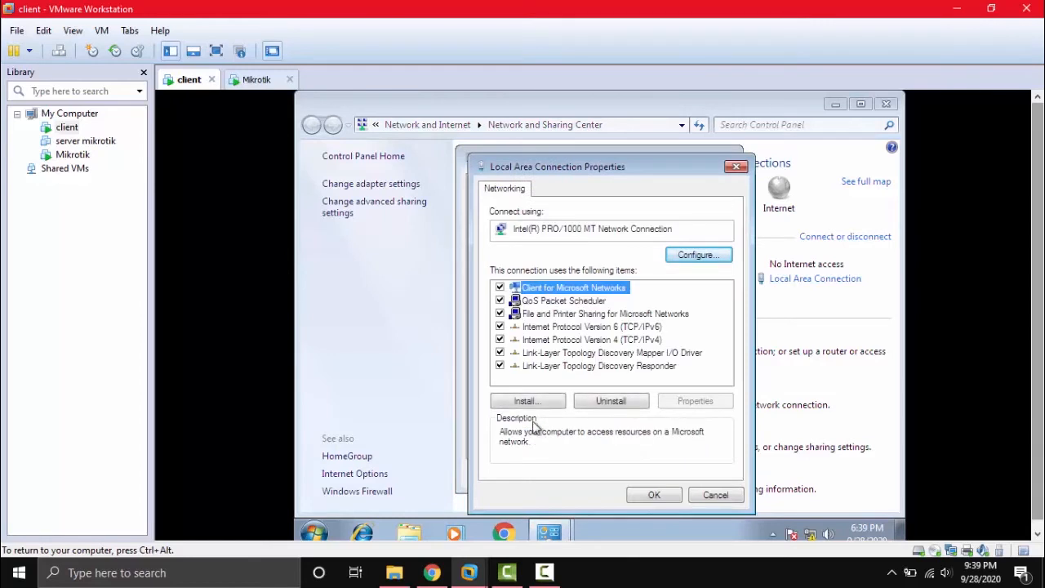
double_click(629, 342)
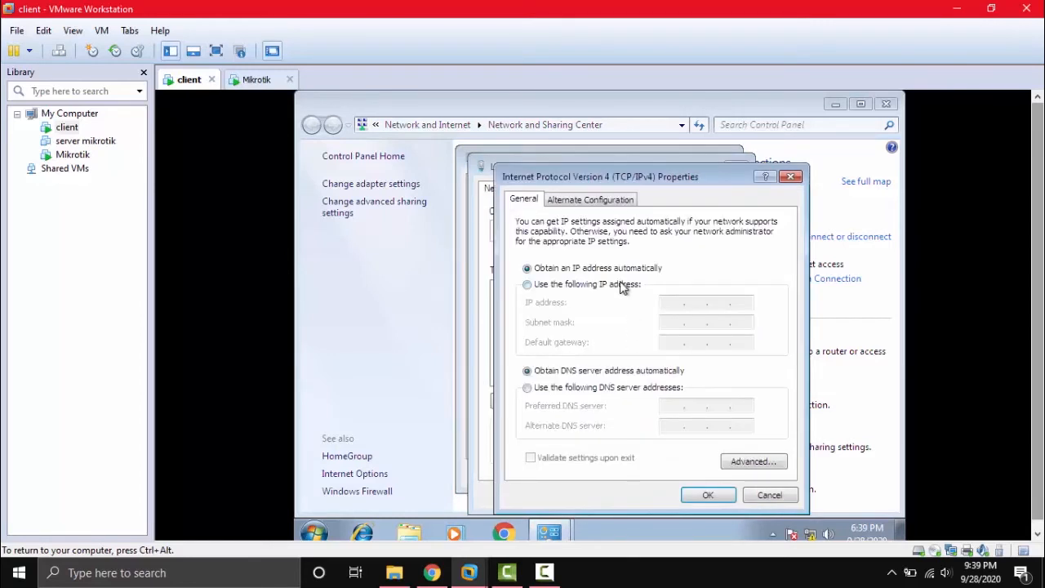
left_click(626, 286)
Enter IP 192.168.2.5, mask 255.255.255.0, gateway 192.168.2.1, DNS 192.168.1.1 and 8.8.8.8.
type("192 . 168 . ")
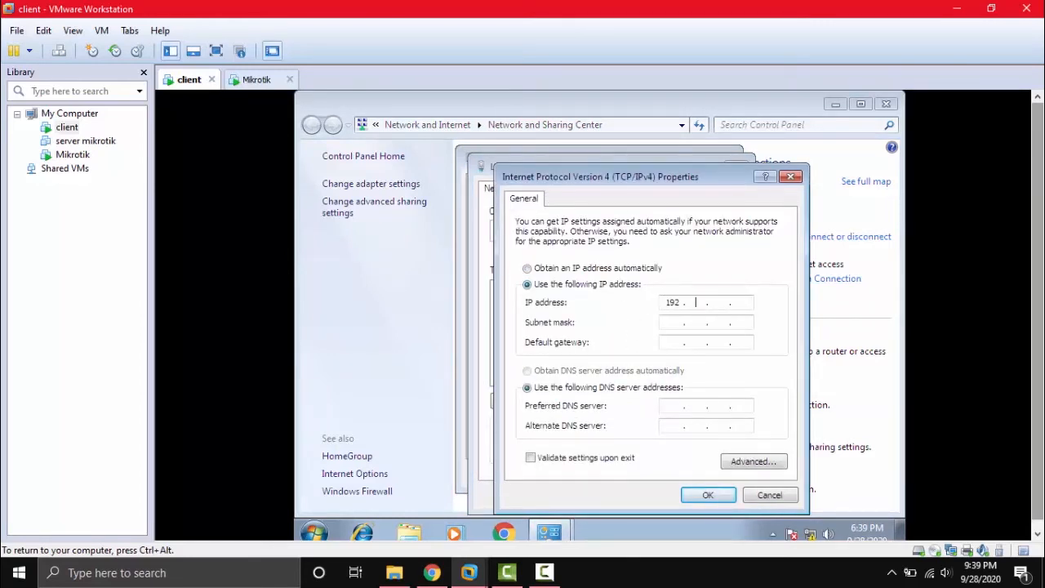
type("2 . 5")
key("Tab")
key("Tab")
type("192 . 168 . ")
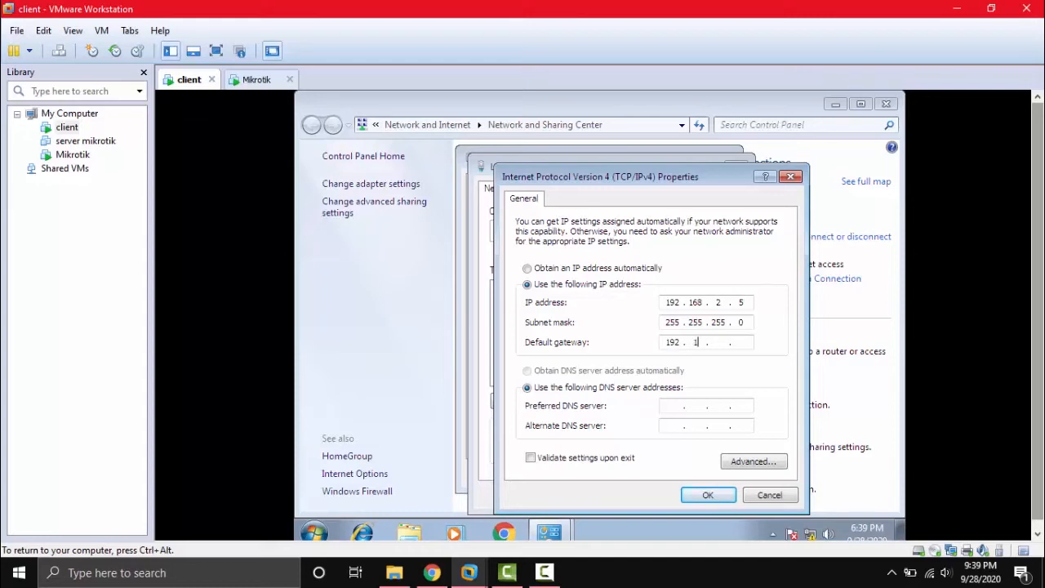
type("2 . 1")
key("Tab")
key("Tab")
type("192 . 168 . 2 .")
key("BackSpace")
type("1 . 1")
key("Tab")
type("8.8.8.8")
Confirm the new IPv4 settings, close all network windows, and launch cmd from the Run box.
left_click(707, 498)
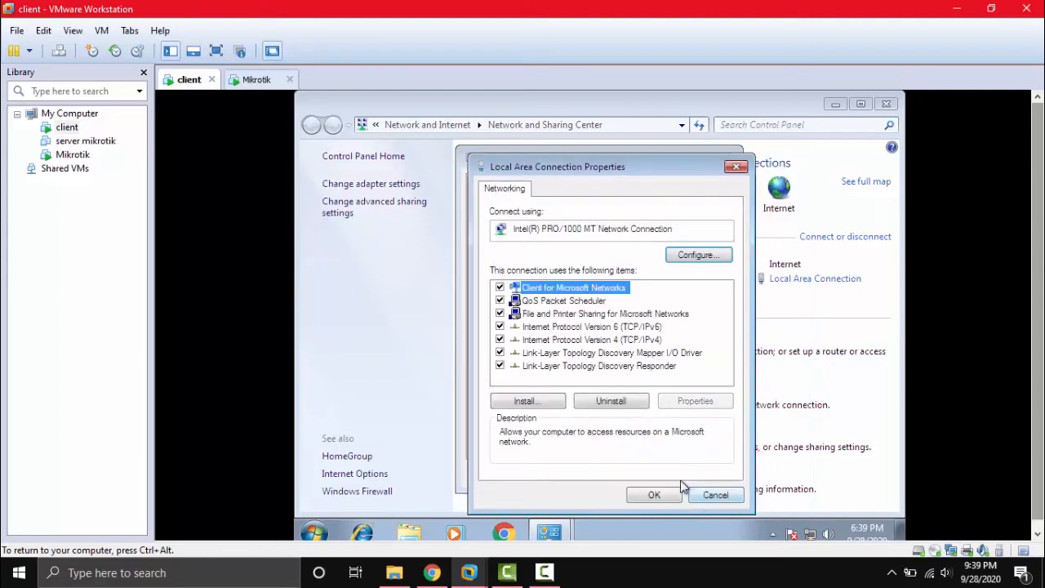
left_click(669, 495)
left_click(699, 476)
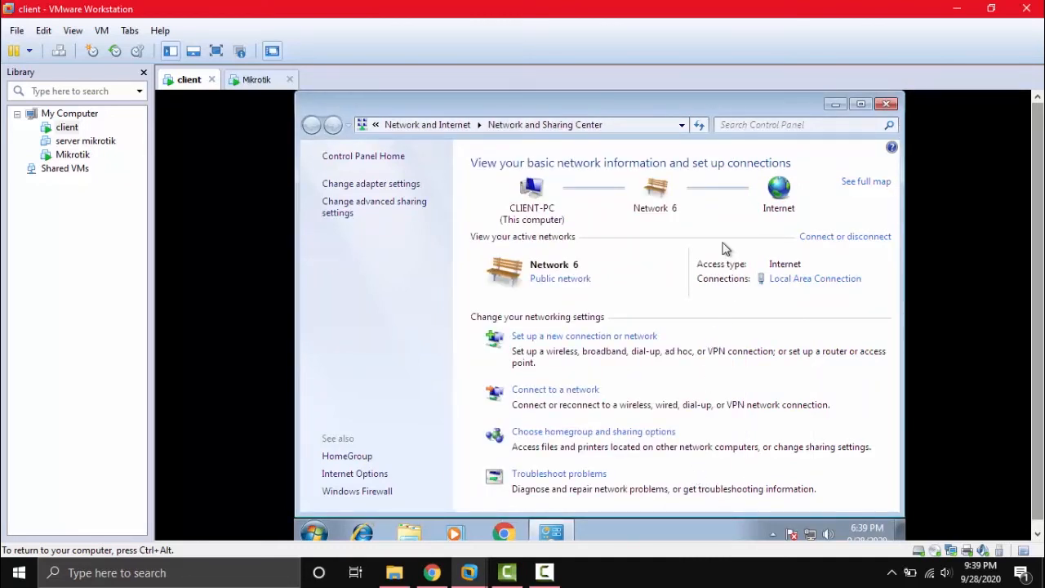
left_click(886, 104)
key("super+e")
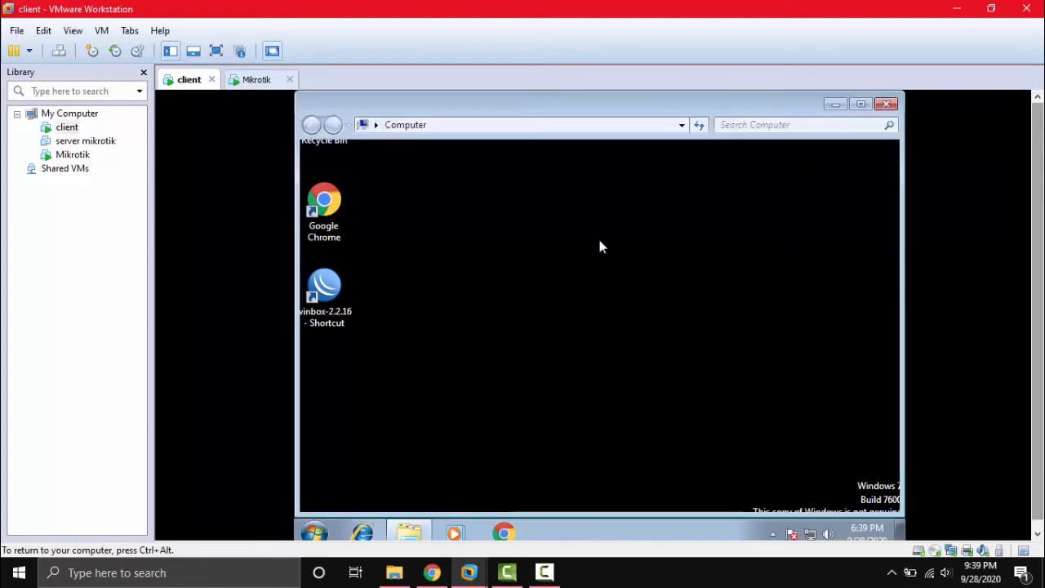
left_click(885, 104)
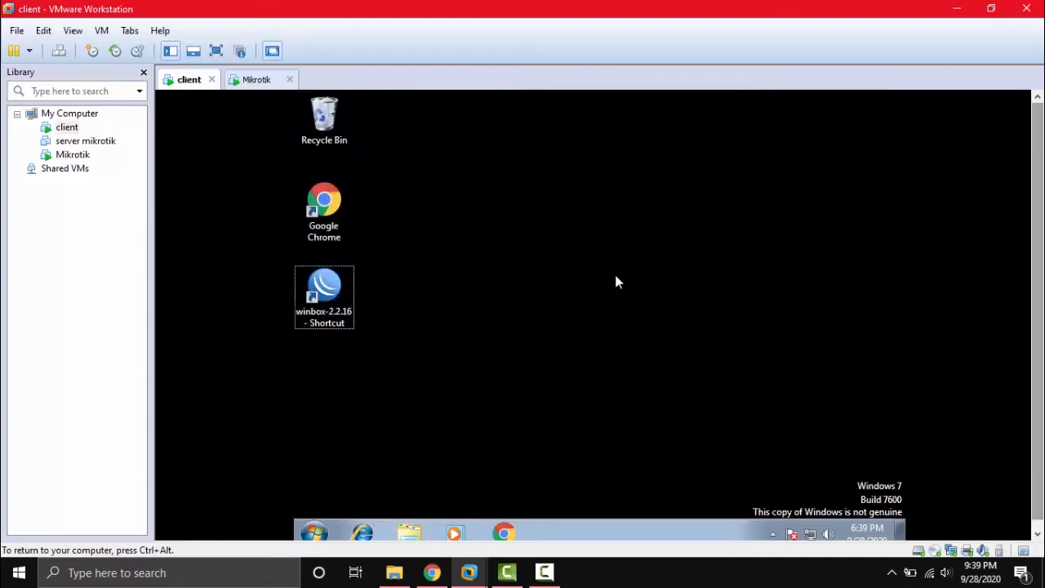
key("super+r")
key("Return")
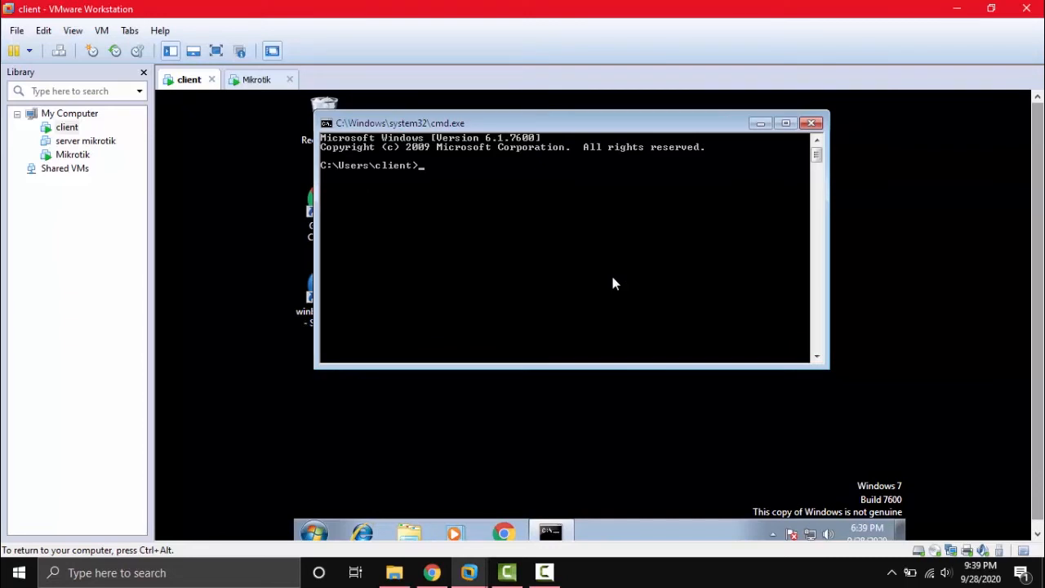
Reopen the Command Prompt by searching 'cmd' in the Start menu.
left_click(808, 123)
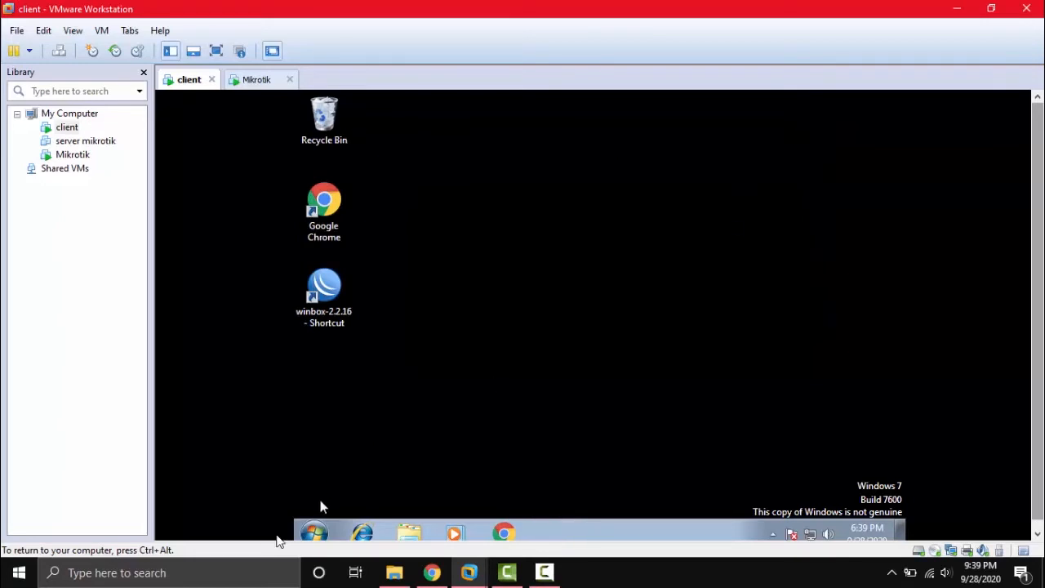
left_click(304, 532)
type("cmd")
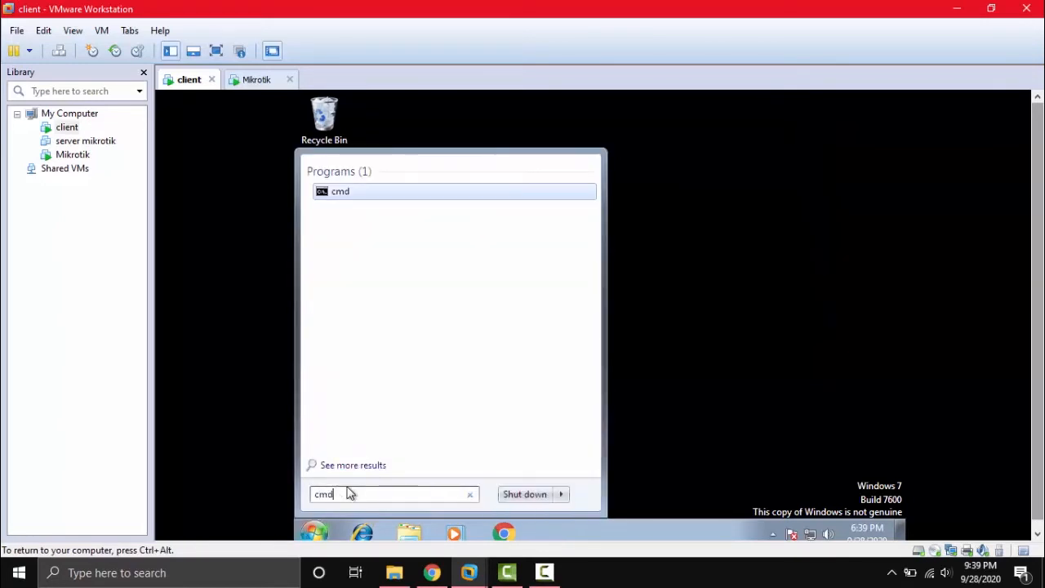
left_click(350, 194)
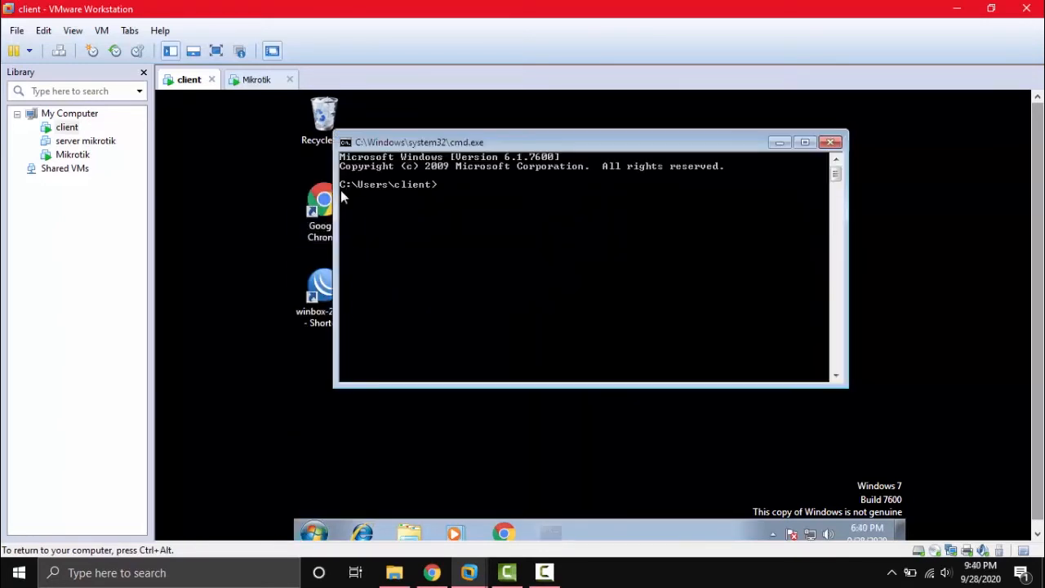
Ping 192.168.2.1, 192.168.2.5 and 192.168.1.1, stopping each with Ctrl+C.
type("p")
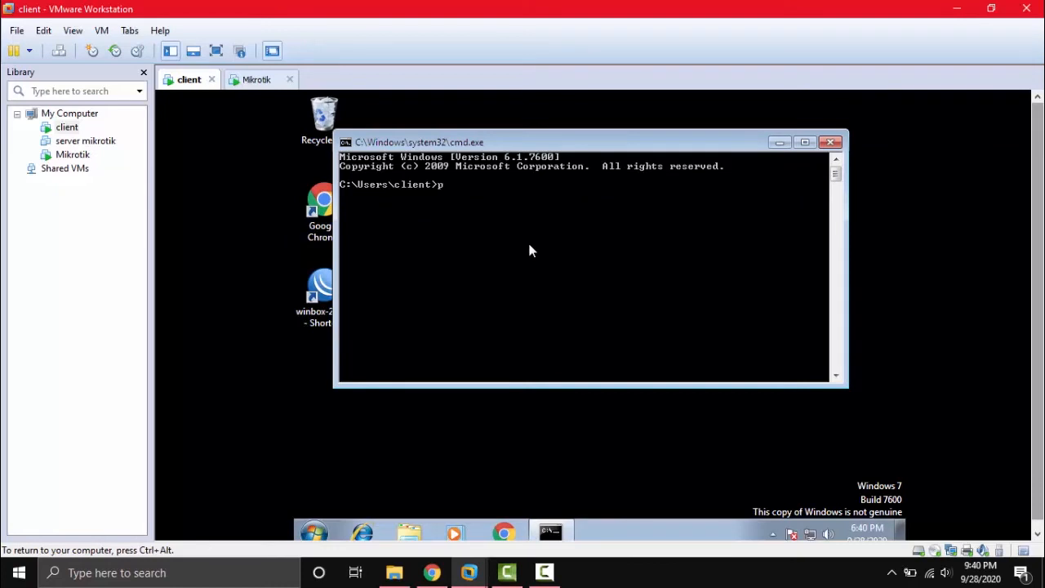
type("ing 192.168.2.1")
key("Return")
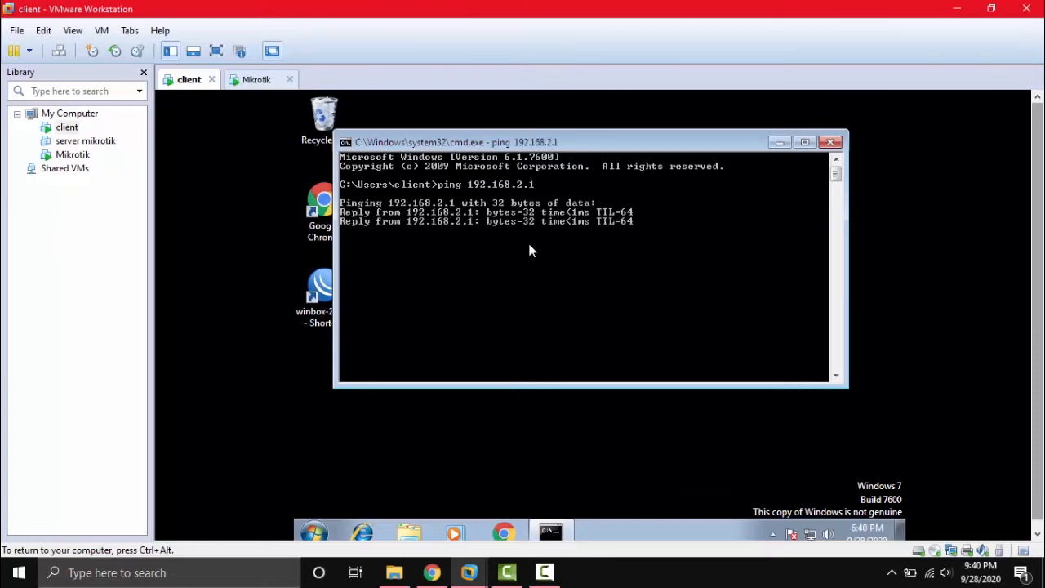
key("ctrl+c")
key("Up")
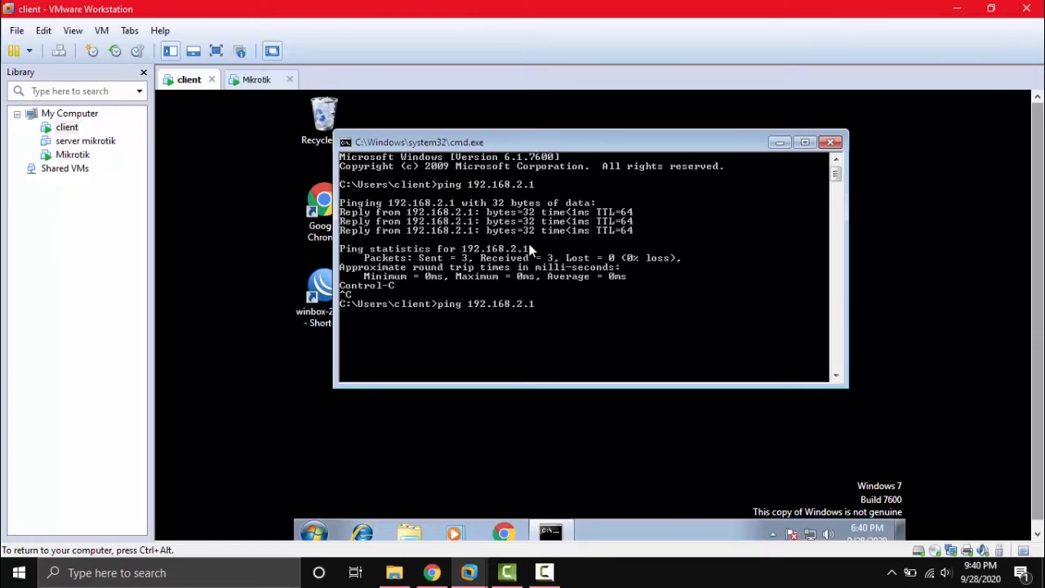
key("BackSpace")
type("5")
key("Return")
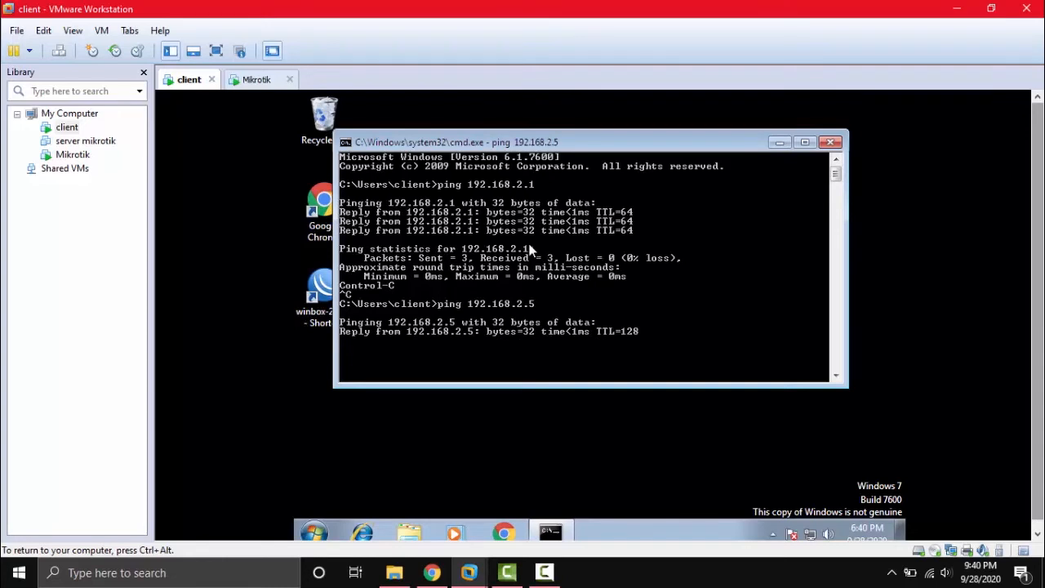
key("ctrl+c")
key("Up")
key("BackSpace")
key("BackSpace")
key("BackSpace")
type("192.168.1.1")
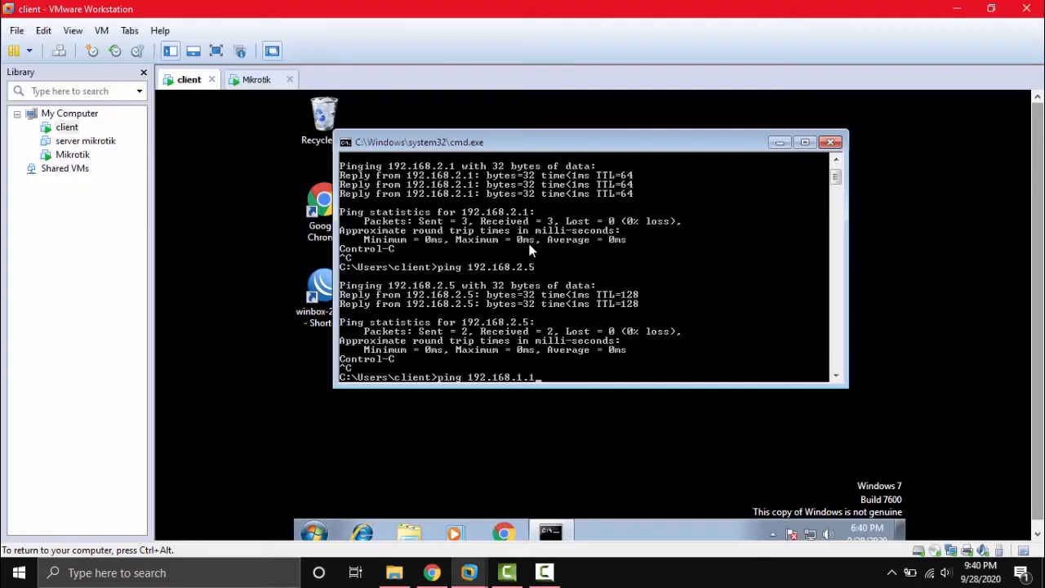
key("Return")
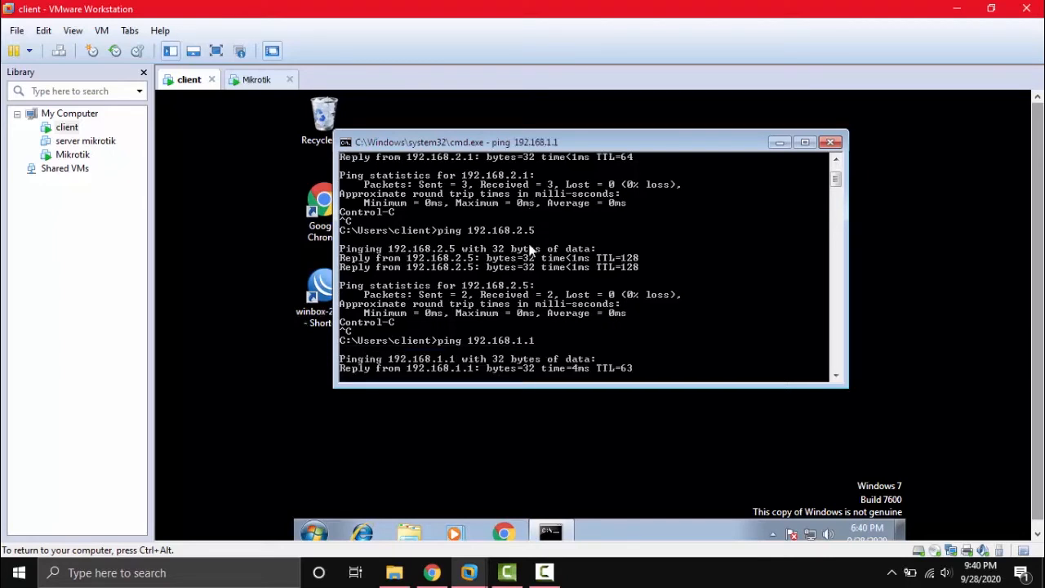
key("ctrl+c")
Ping 192.168.1.2, then ping 8.8.8.8 to confirm internet access.
key("Up")
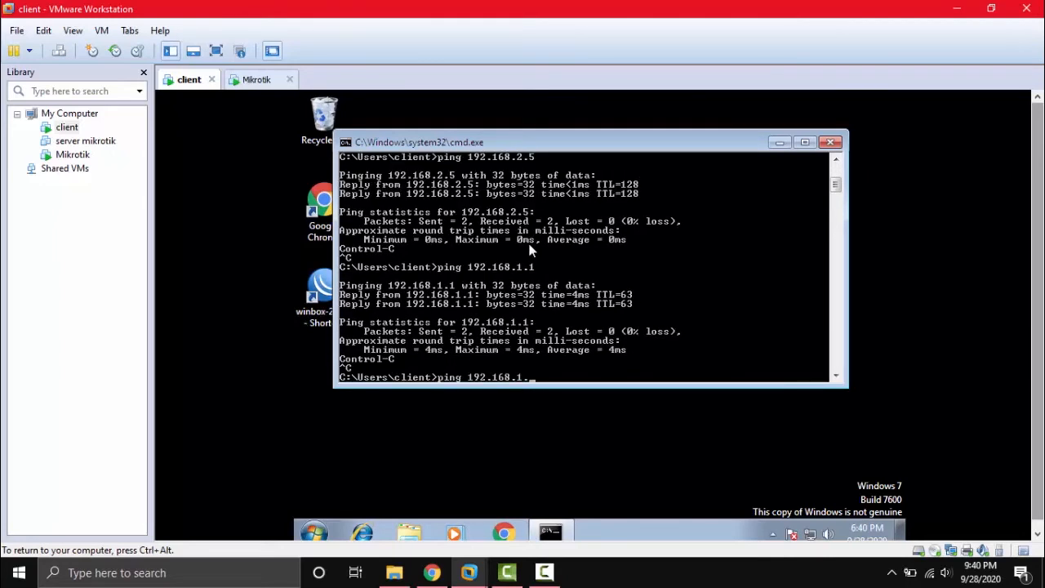
type("2")
key("Return")
key("ctrl+c")
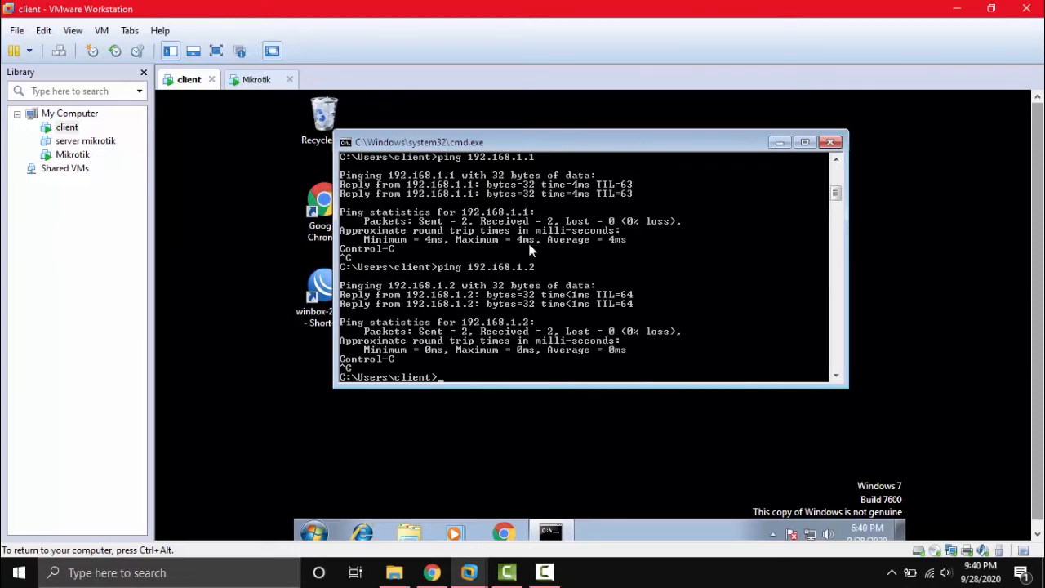
key("Up")
key("BackSpace")
key("BackSpace")
key("BackSpace")
key("BackSpace")
key("BackSpace")
key("BackSpace")
key("BackSpace")
key("BackSpace")
key("BackSpace")
key("BackSpace")
key("BackSpace")
type("8.8.8.8")
key("Return")
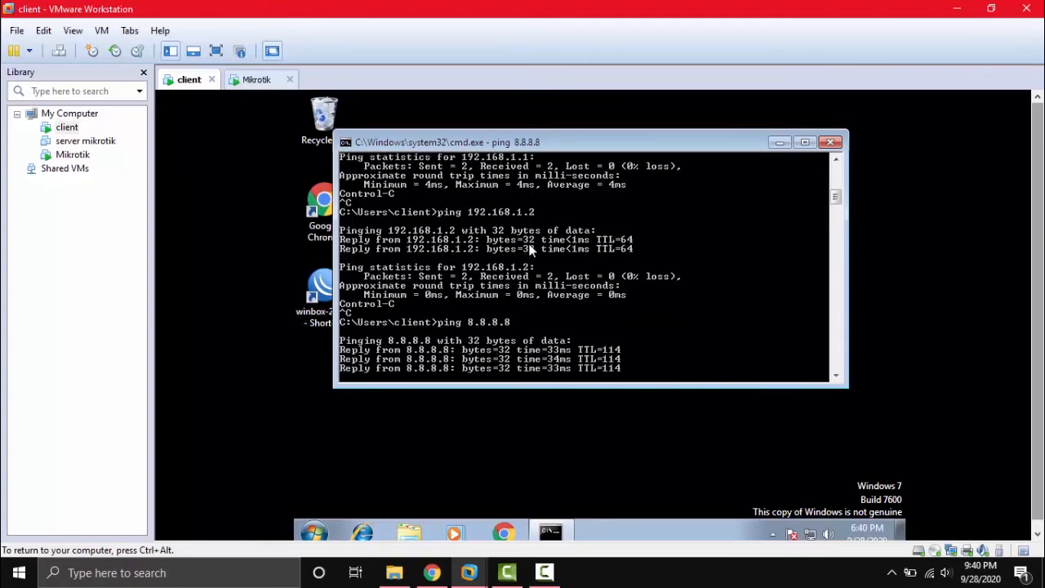
key("Return")
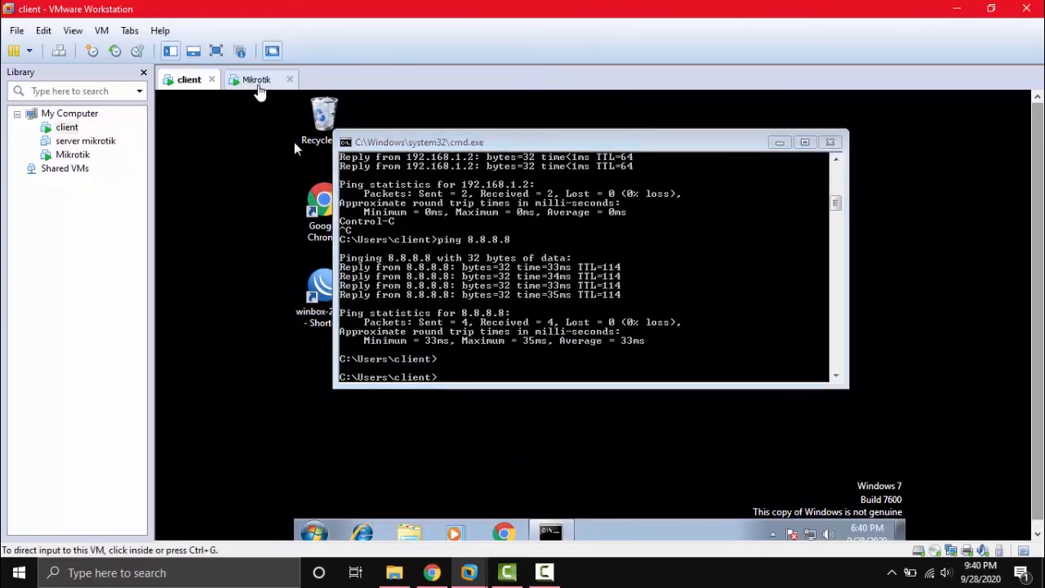
Glance at the Mikrotik VM console, then return to the client and close cmd.
left_click(256, 82)
left_click(505, 245)
key("ctrl+alt")
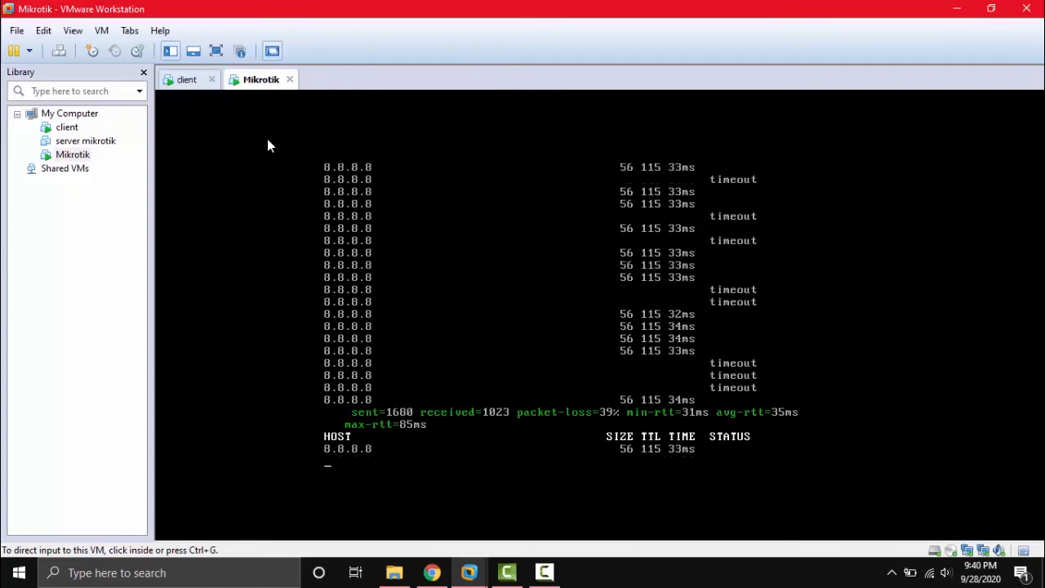
left_click(187, 80)
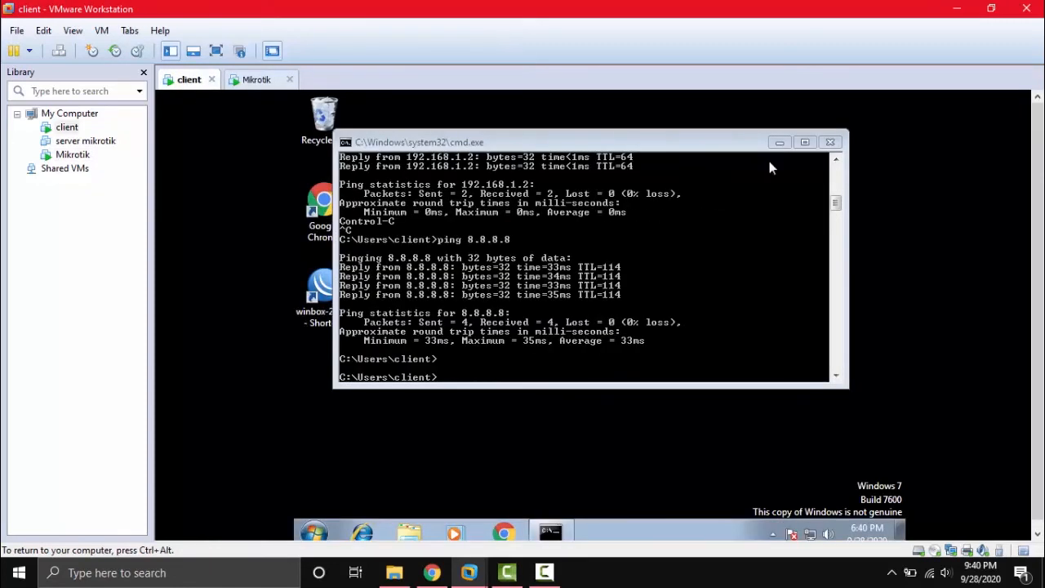
left_click(831, 142)
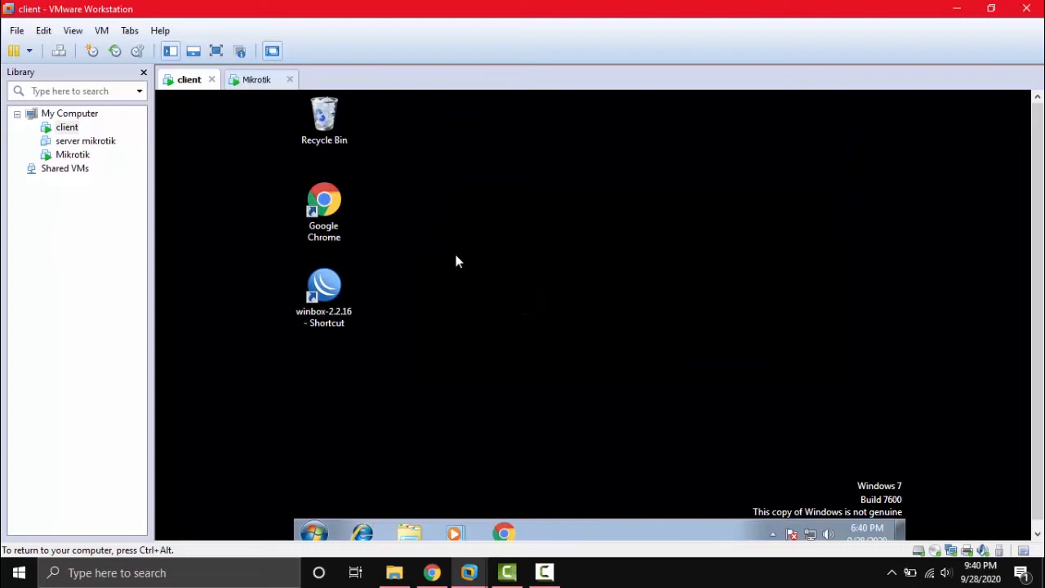
Launch WinBox on the client and list the MikroTik routers found on the network.
double_click(334, 300)
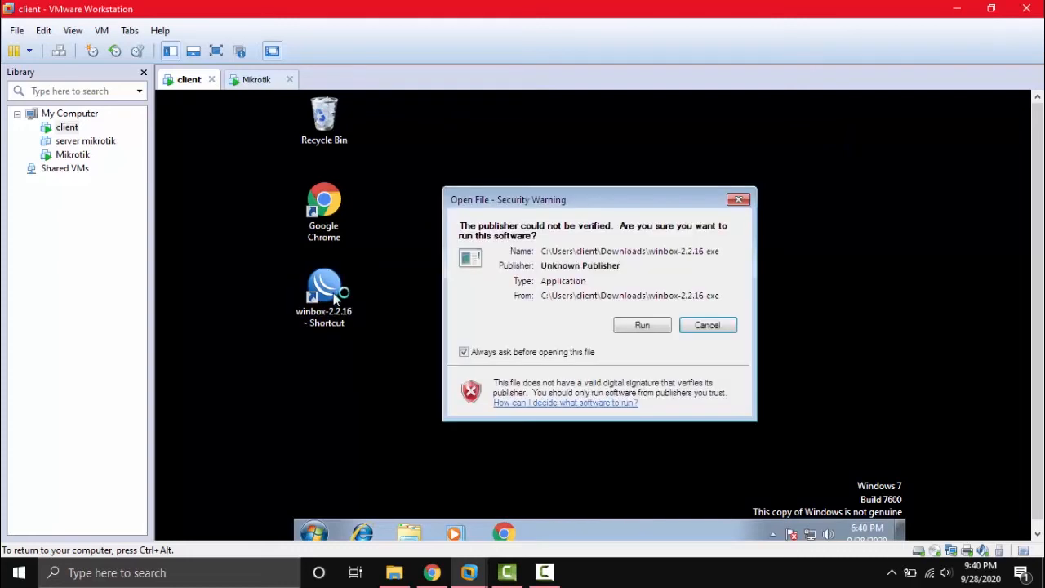
left_click(624, 328)
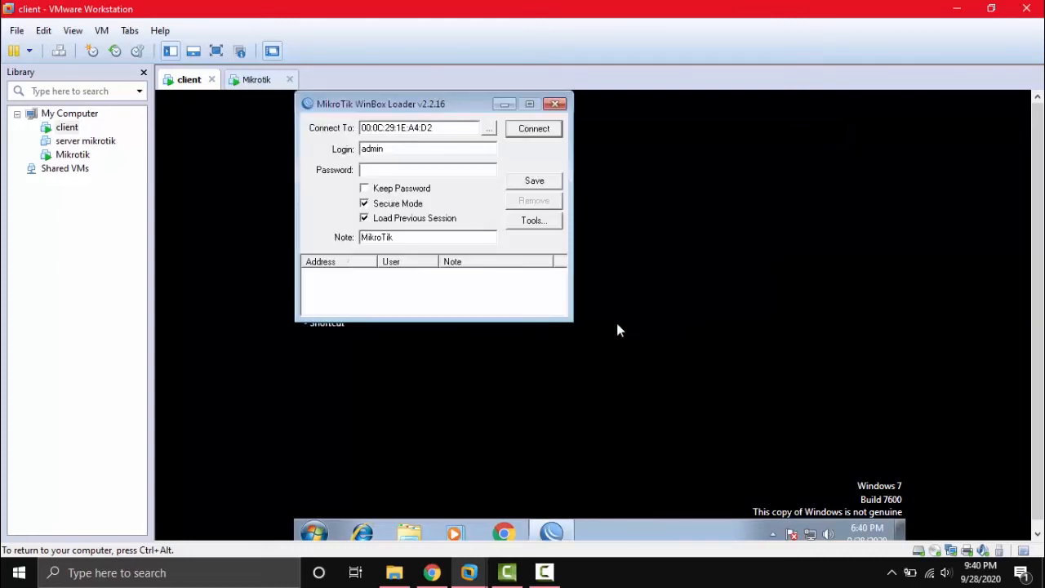
left_click(490, 129)
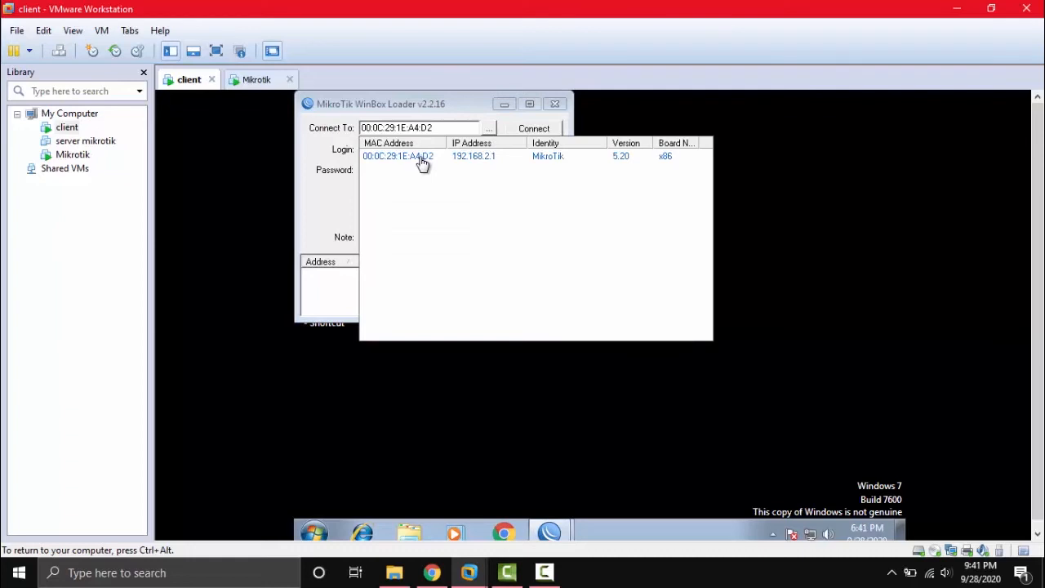
left_click(256, 80)
left_click(184, 80)
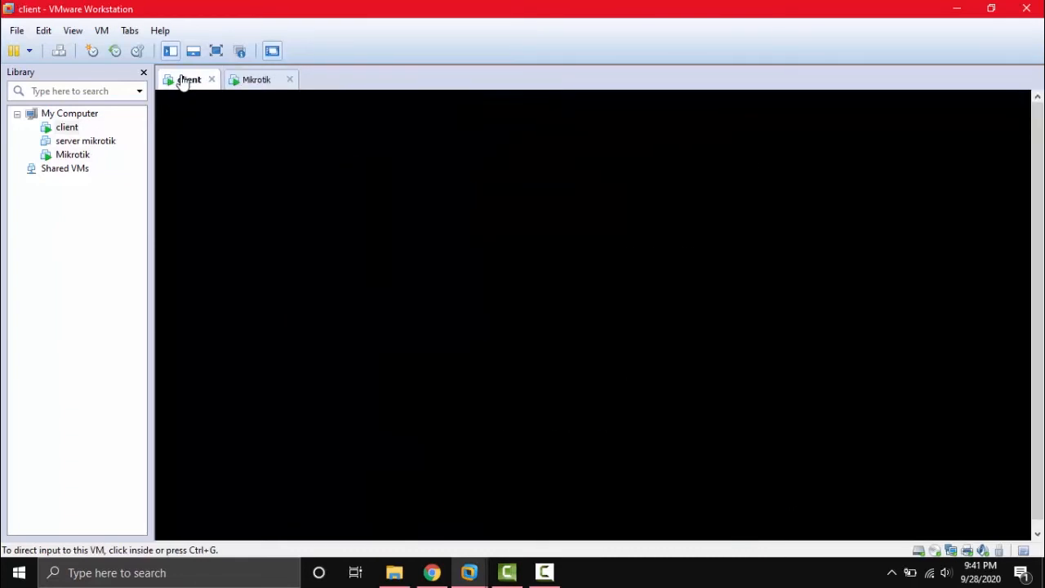
left_click(391, 145)
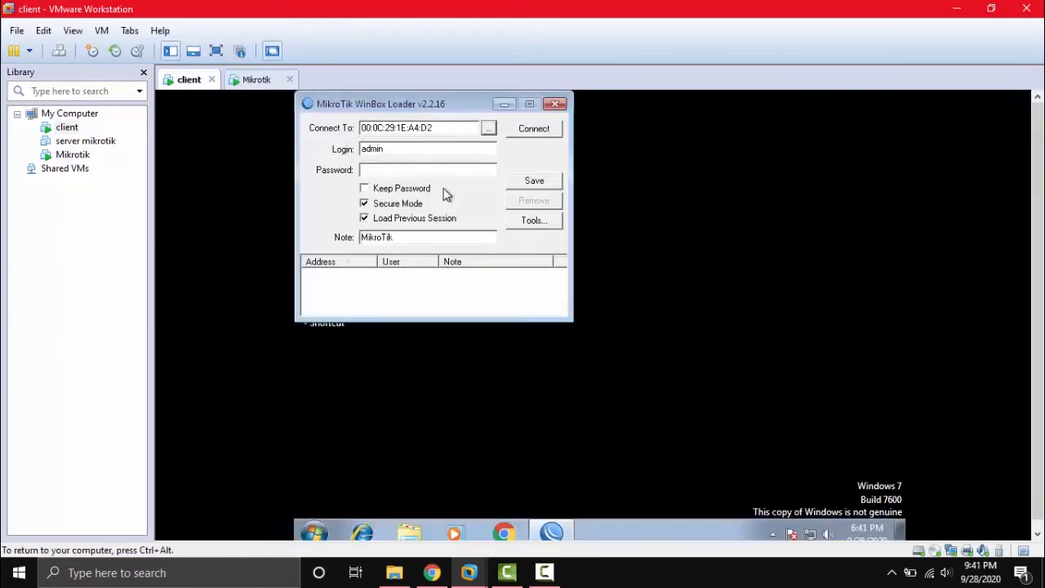
left_click(488, 128)
Connect to the router at 192.168.2.1, dismiss the license notice, and expand IP.
left_click(393, 155)
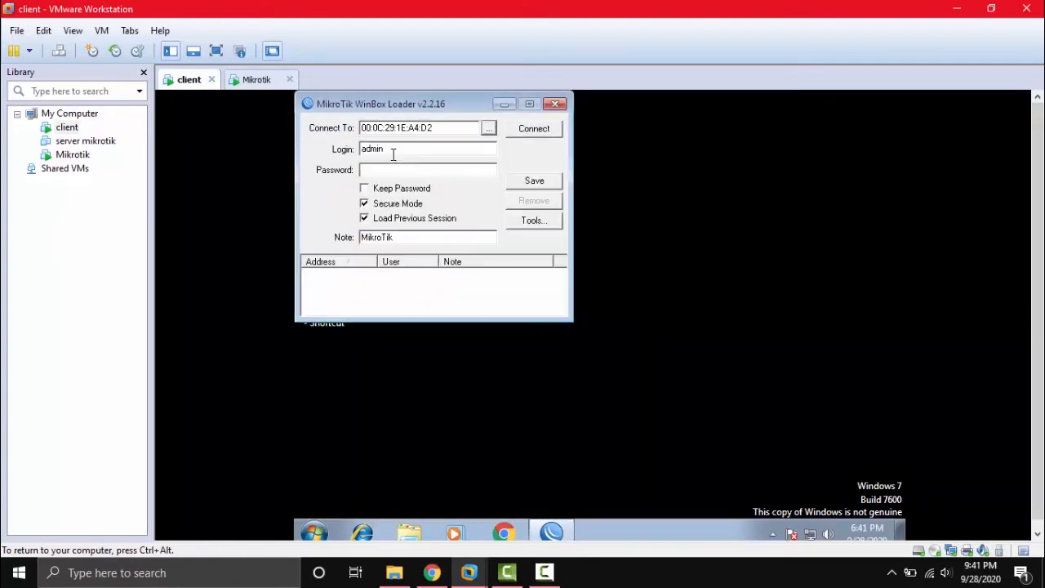
left_click(543, 130)
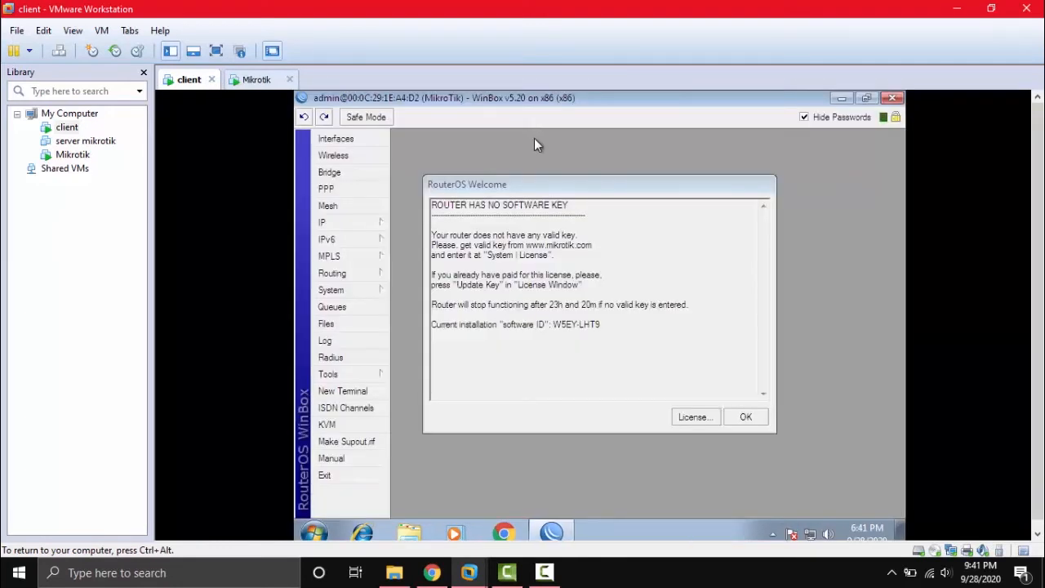
left_click(755, 414)
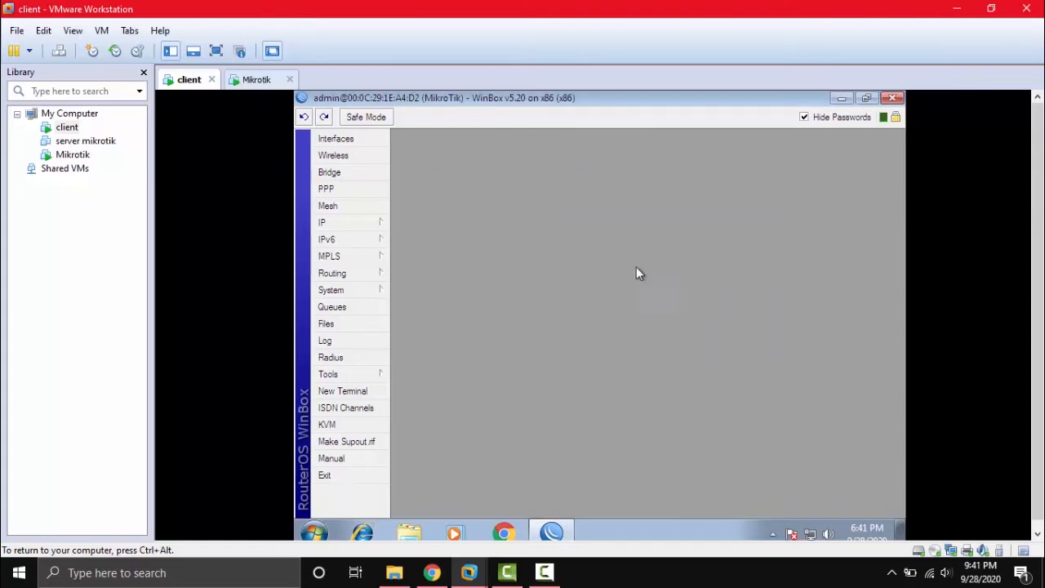
left_click(364, 223)
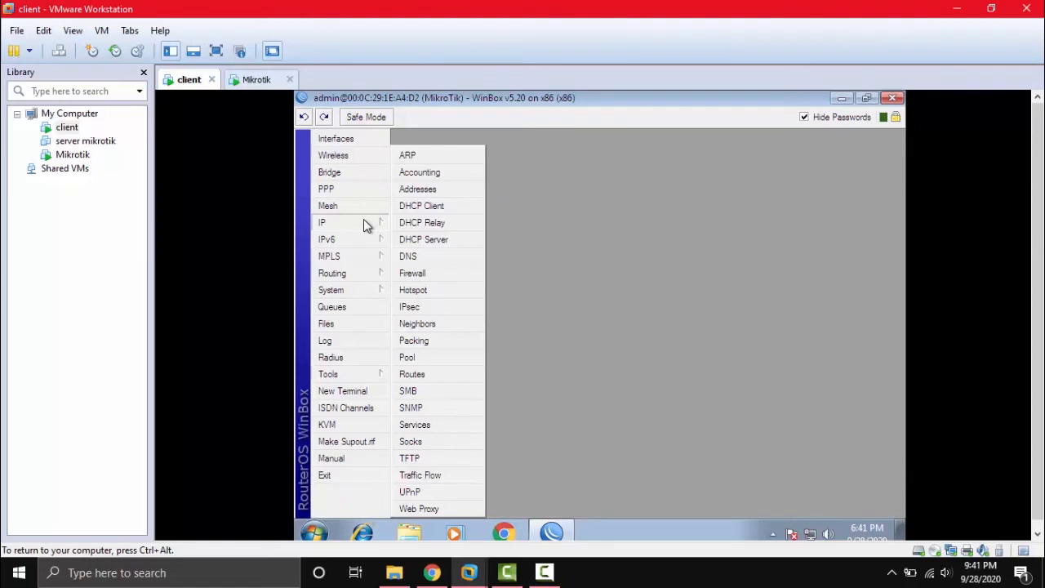
left_click(451, 278)
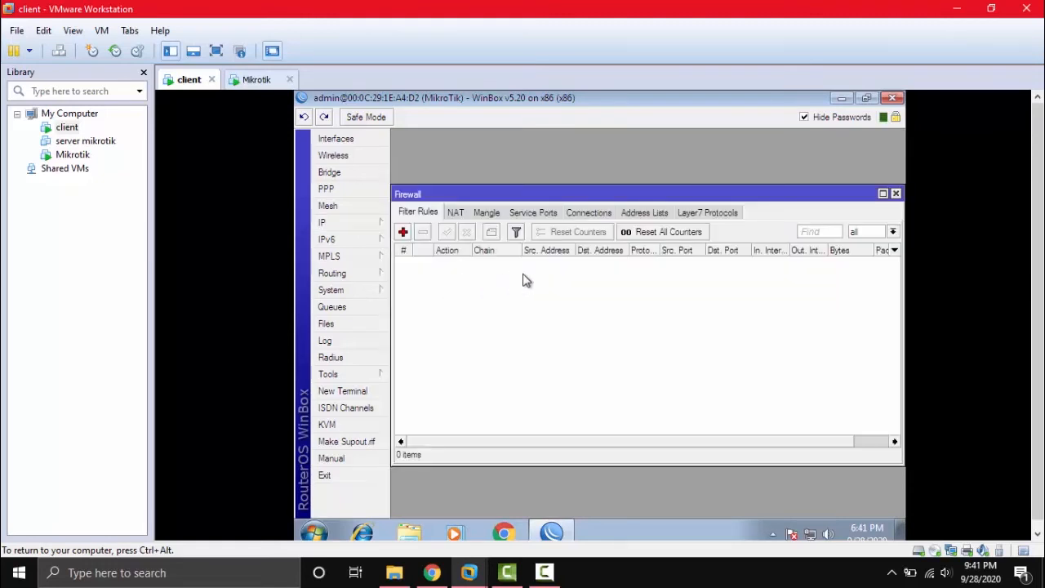
left_click(456, 213)
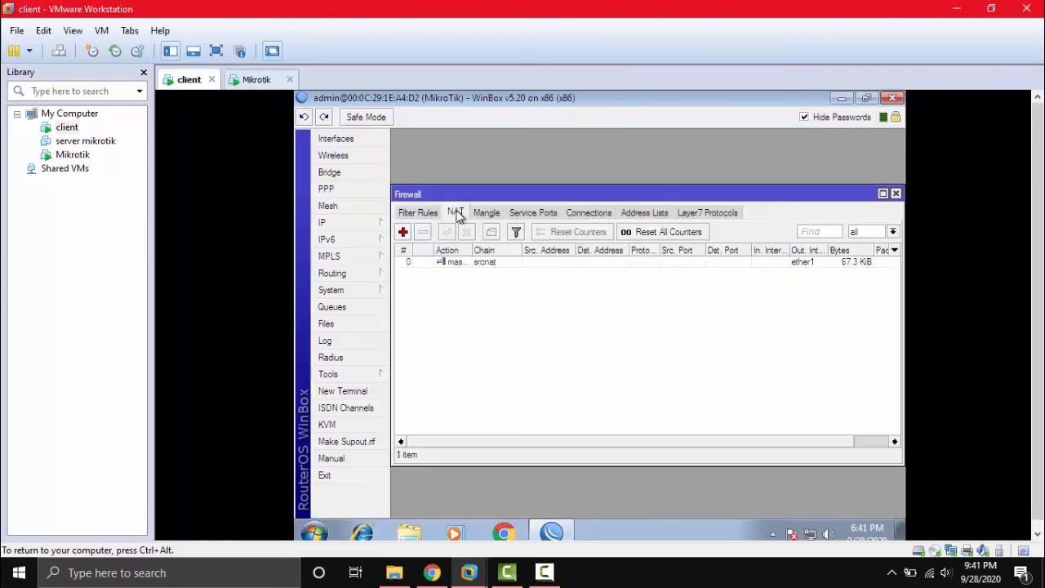
double_click(484, 264)
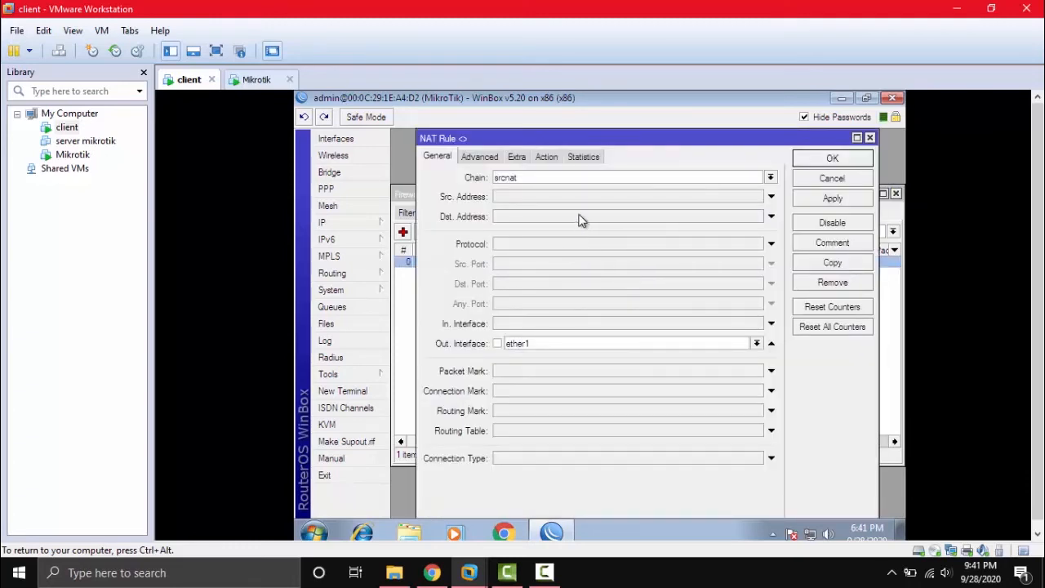
left_click(870, 138)
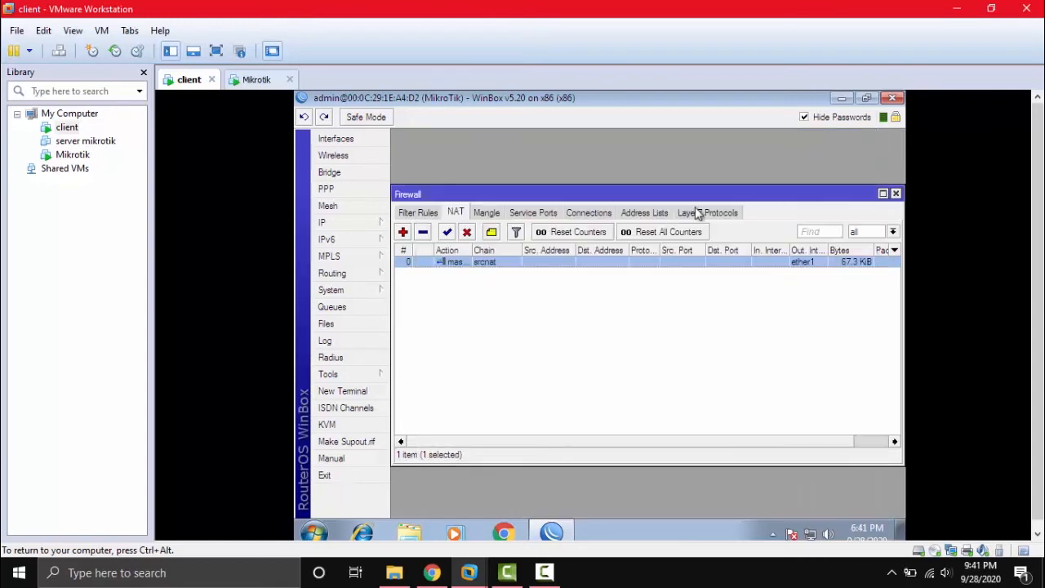
left_click(895, 193)
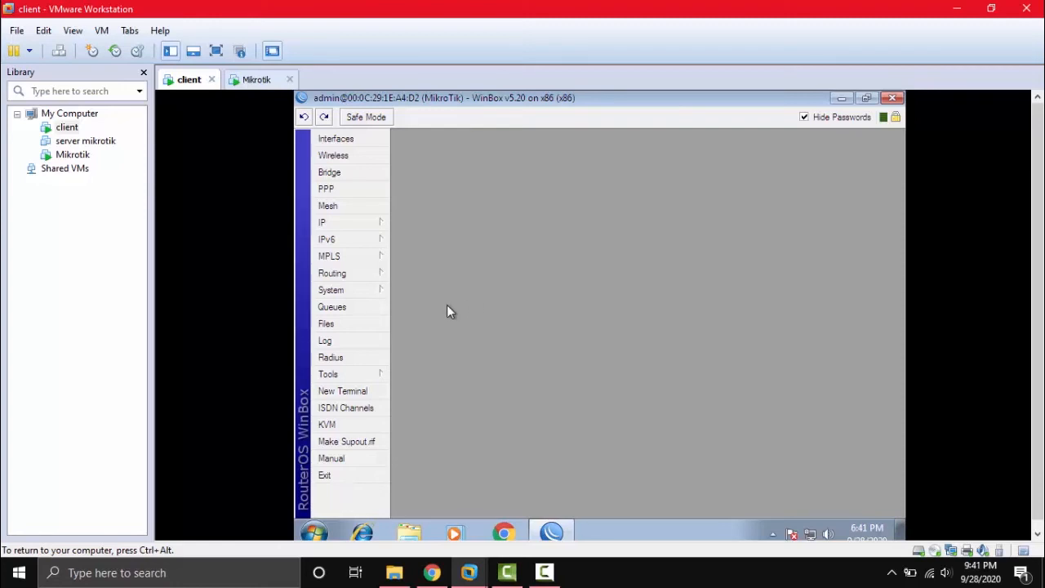
Open Queues and run 'ip address print' in a terminal, showing 192.168.1.2/24 and 192.168.2.1/24.
left_click(374, 315)
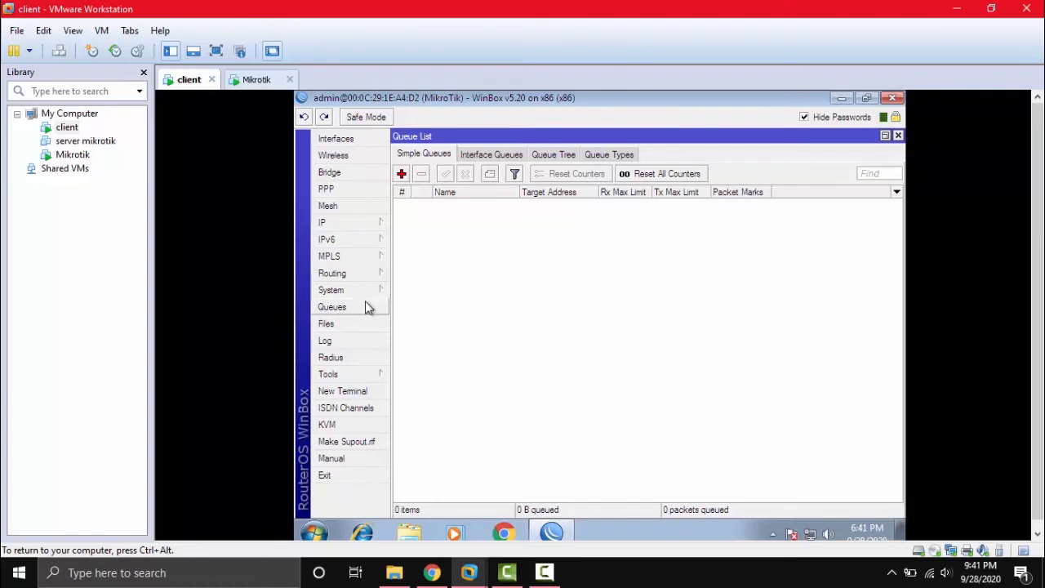
left_click(366, 391)
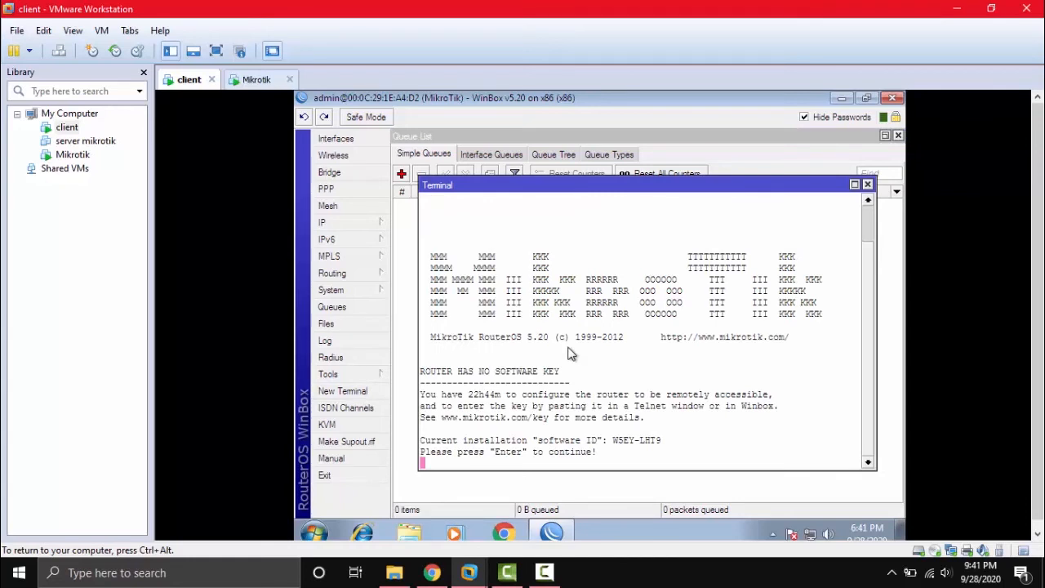
key("Return")
type("ip ad")
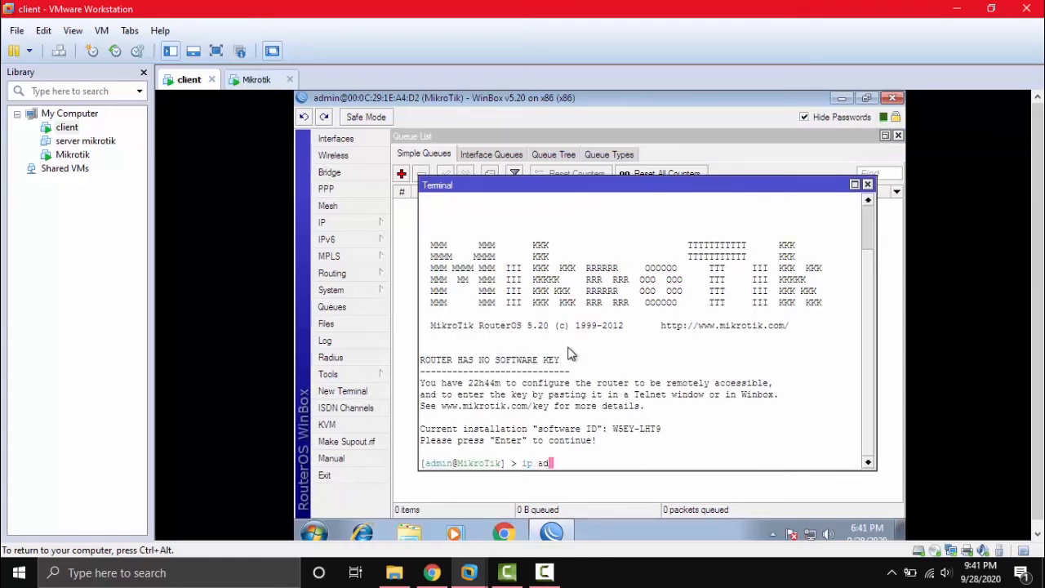
type("dress print")
key("Return")
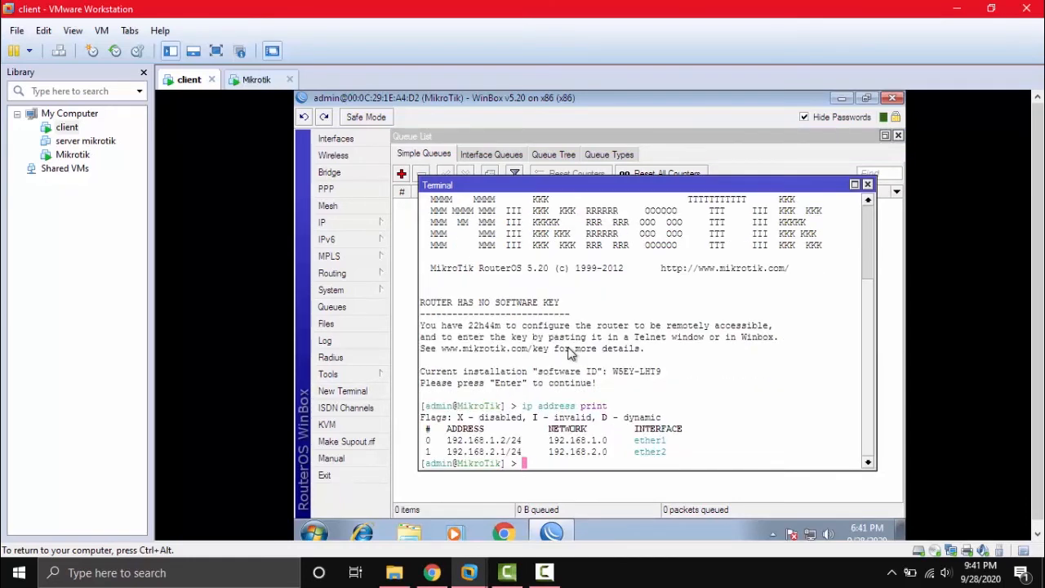
left_click(868, 185)
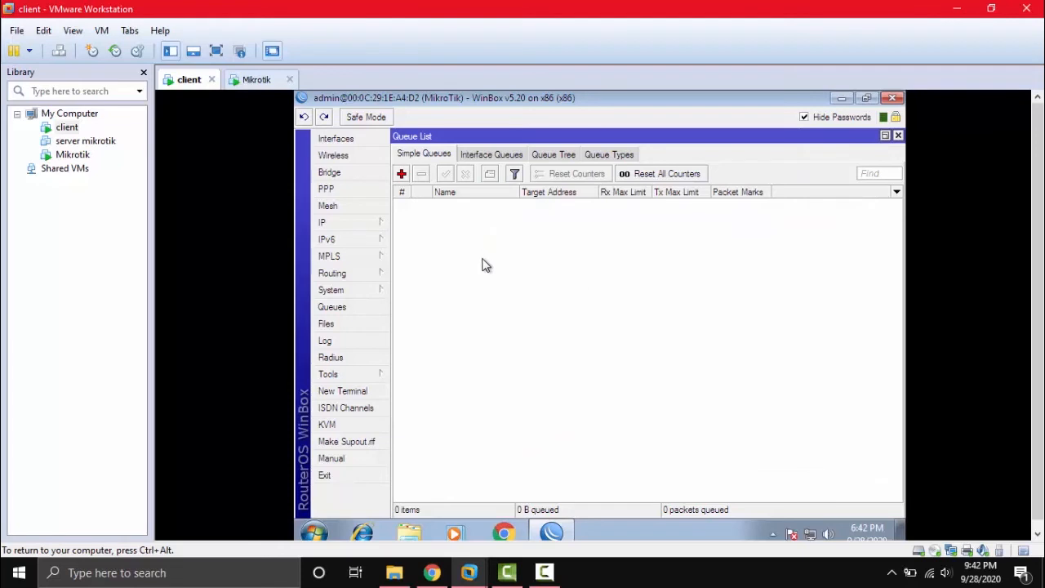
Create a new simple queue named 'Simple Queue' targeting 192.168.2.0/24.
left_click(402, 174)
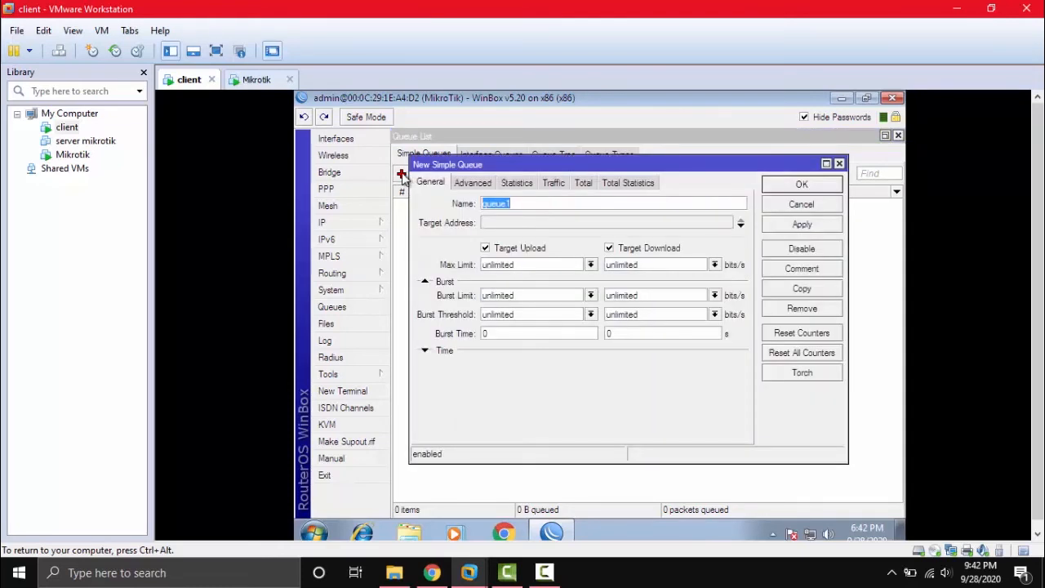
left_click(568, 202)
left_click_drag(580, 164, 602, 161)
key("BackSpace")
key("BackSpace")
key("BackSpace")
key("BackSpace")
key("BackSpace")
key("BackSpace")
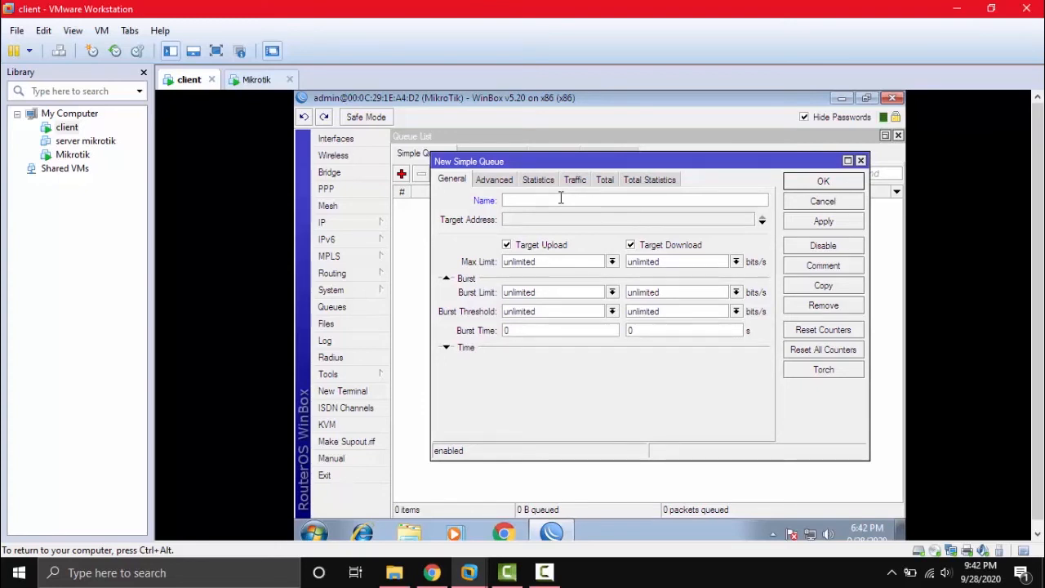
type("Simple Queue")
left_click(573, 218)
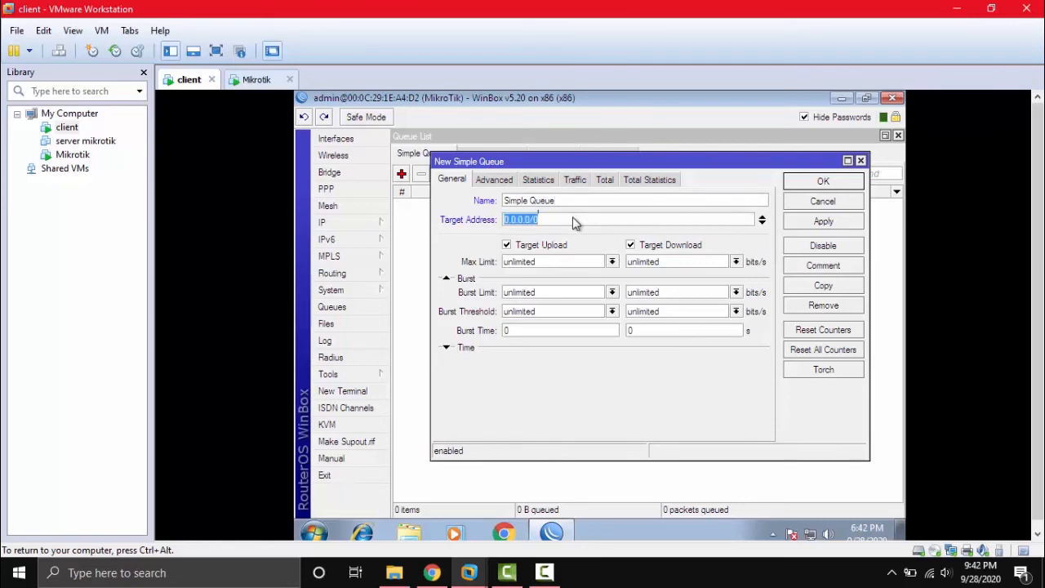
key("BackSpace")
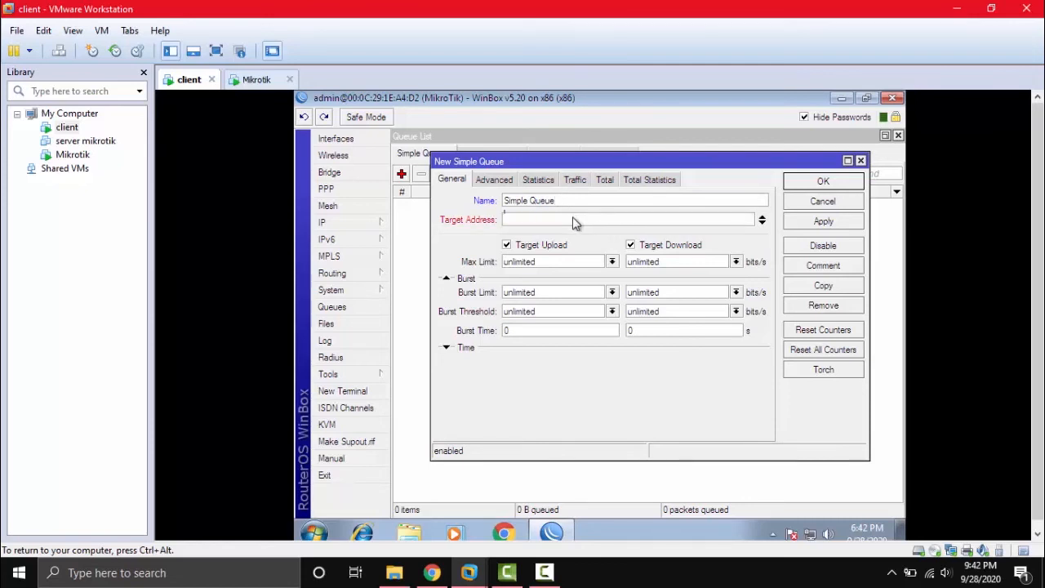
type("192.168.2.0/24")
Set its max limits to 1M upload and 3M download, and save the queue.
left_click(612, 261)
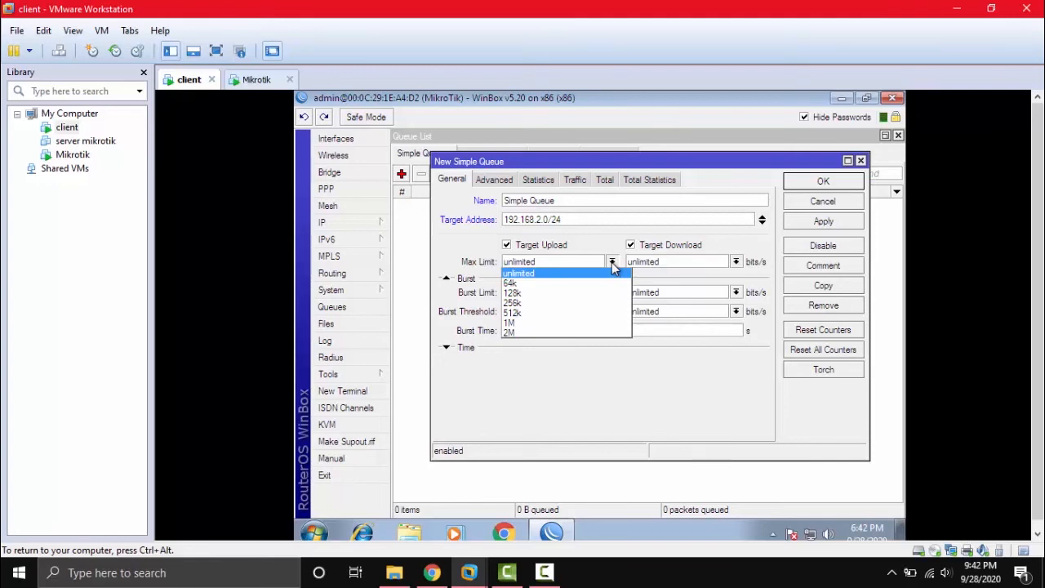
left_click(510, 325)
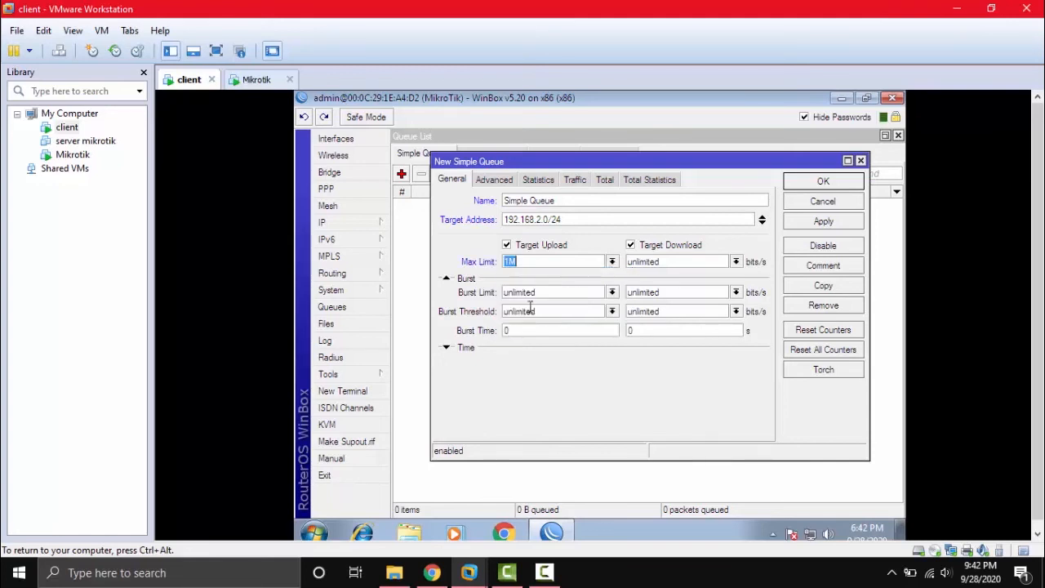
left_click(736, 261)
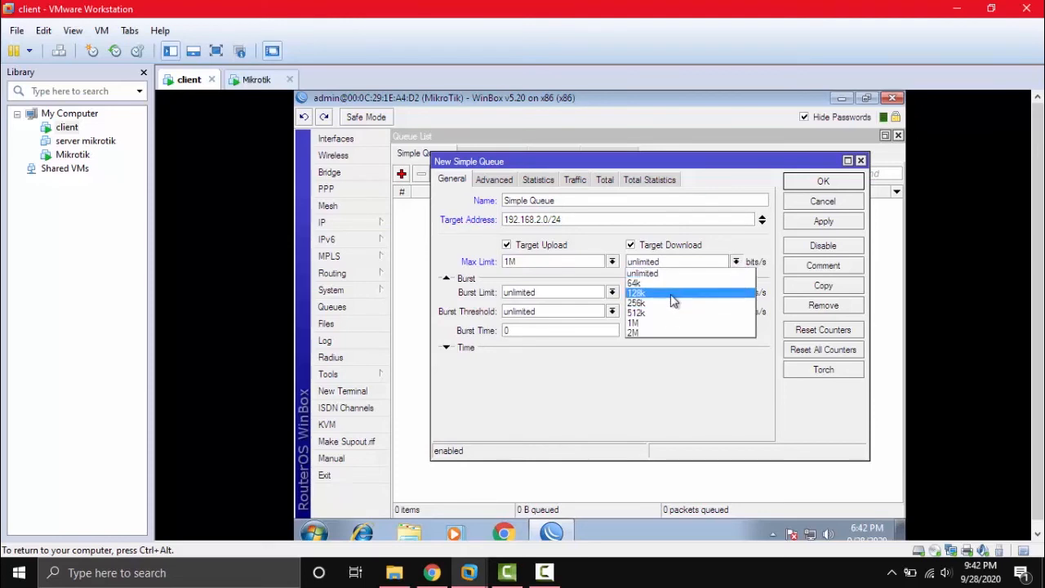
left_click(653, 333)
left_click(647, 263)
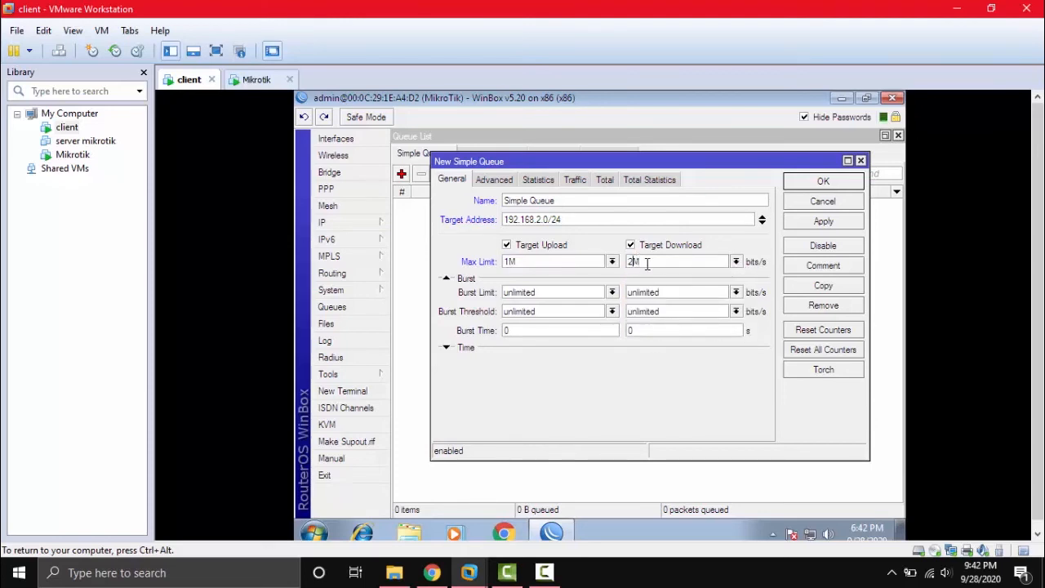
key("Left")
key("BackSpace")
type("3")
left_click(828, 225)
left_click(824, 182)
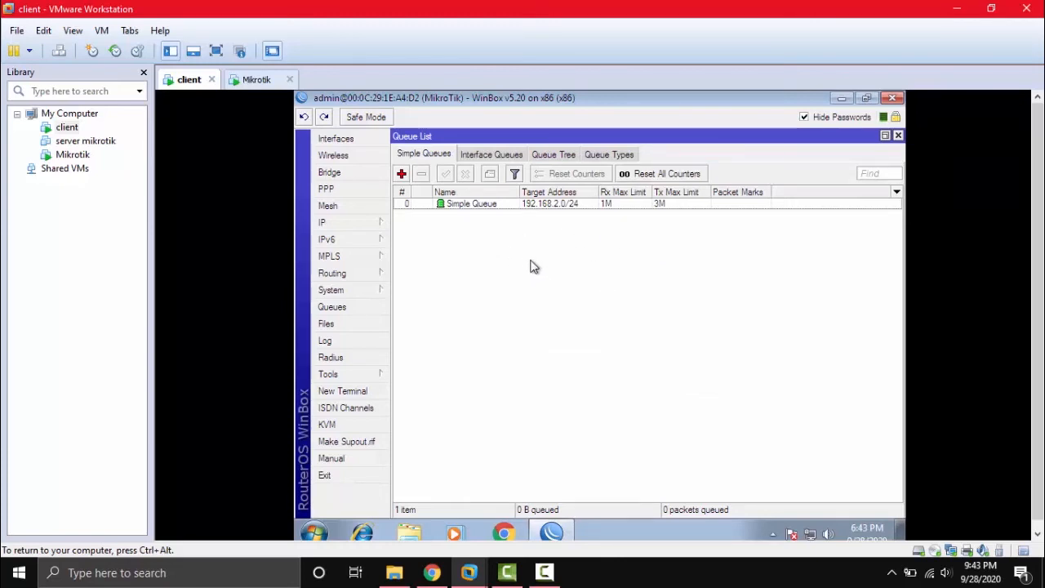
left_click(402, 175)
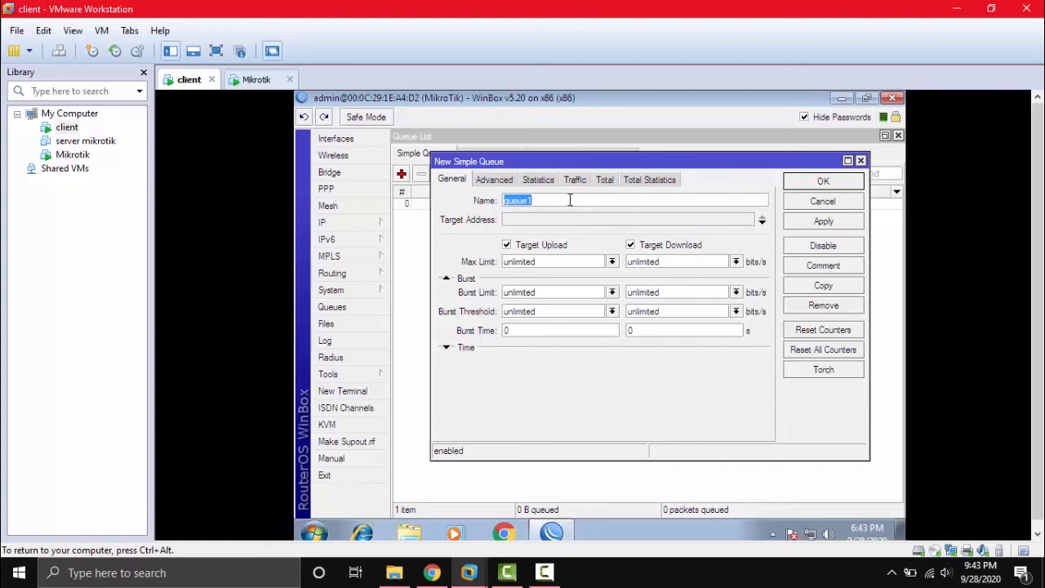
Name the second queue 'Client 1' with max limits of 1M upload and 3M download.
key("BackSpace")
type("Client 1")
left_click(585, 262)
left_click(612, 261)
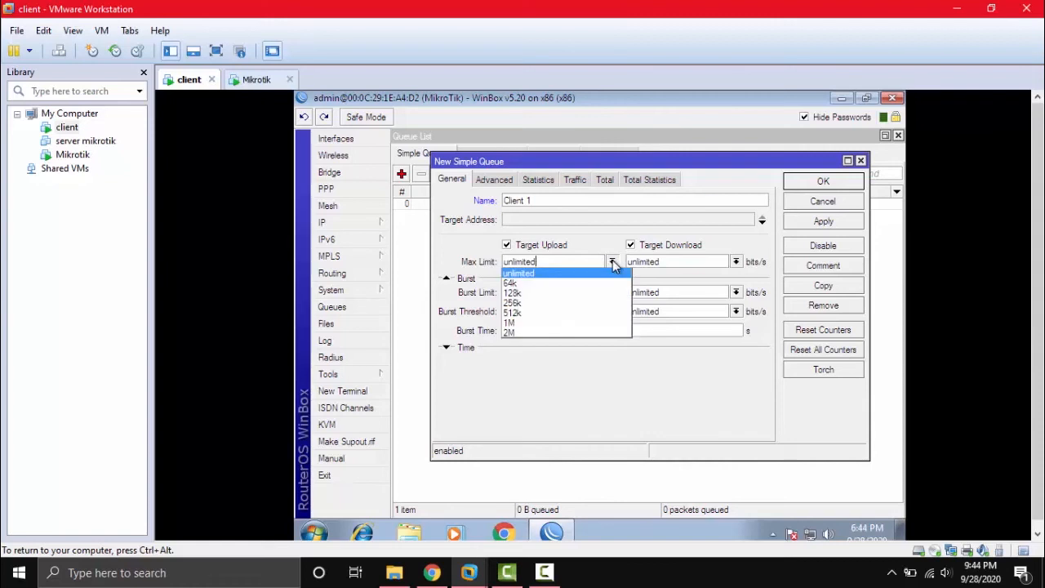
left_click(542, 322)
left_click(736, 262)
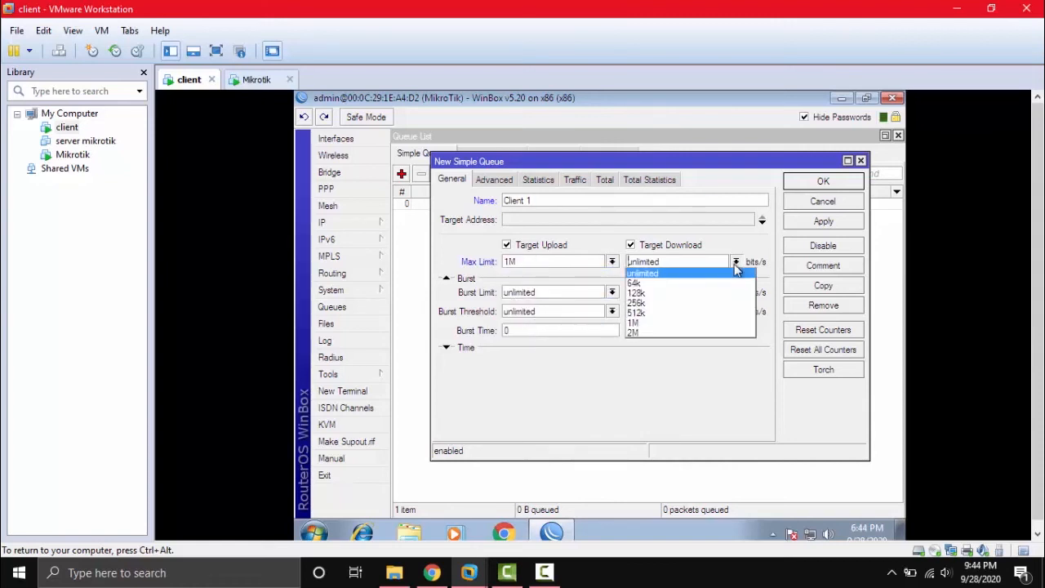
left_click(675, 332)
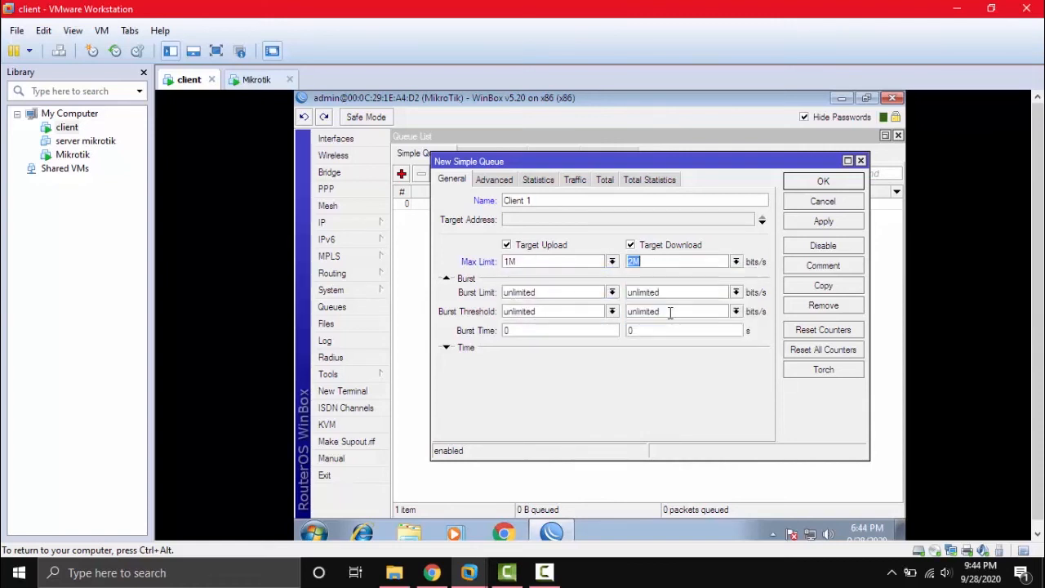
left_click(640, 263)
key("BackSpace")
type("3")
left_click(494, 183)
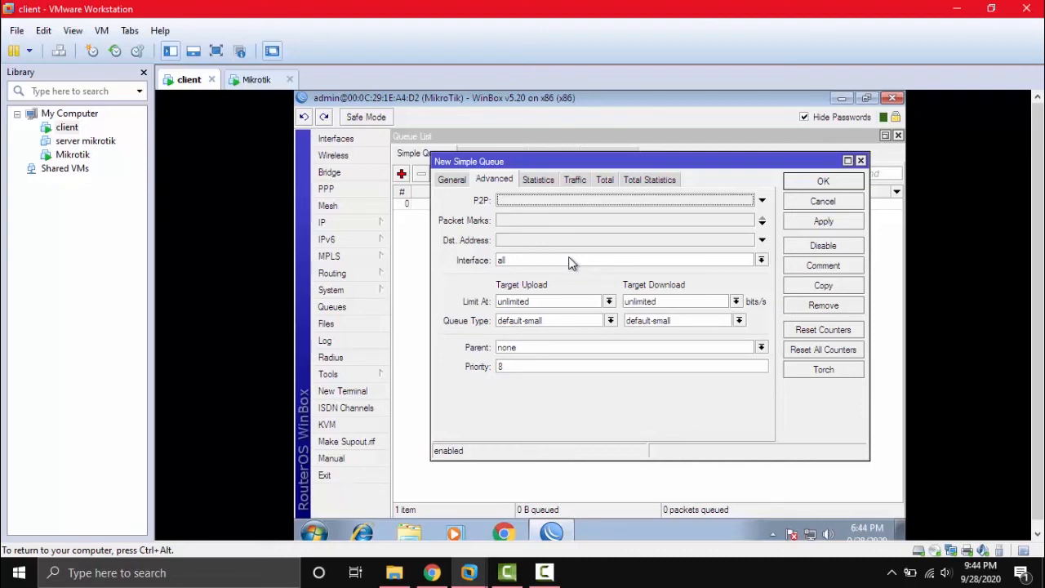
Set Client 1's guaranteed (limit-at) upload rate to 341k.
left_click(608, 302)
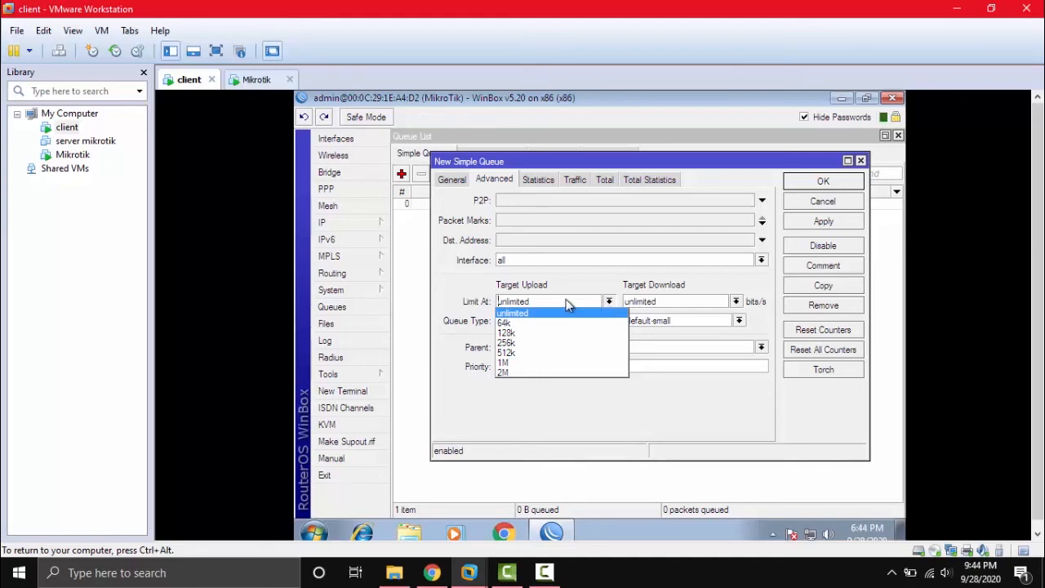
left_click(529, 344)
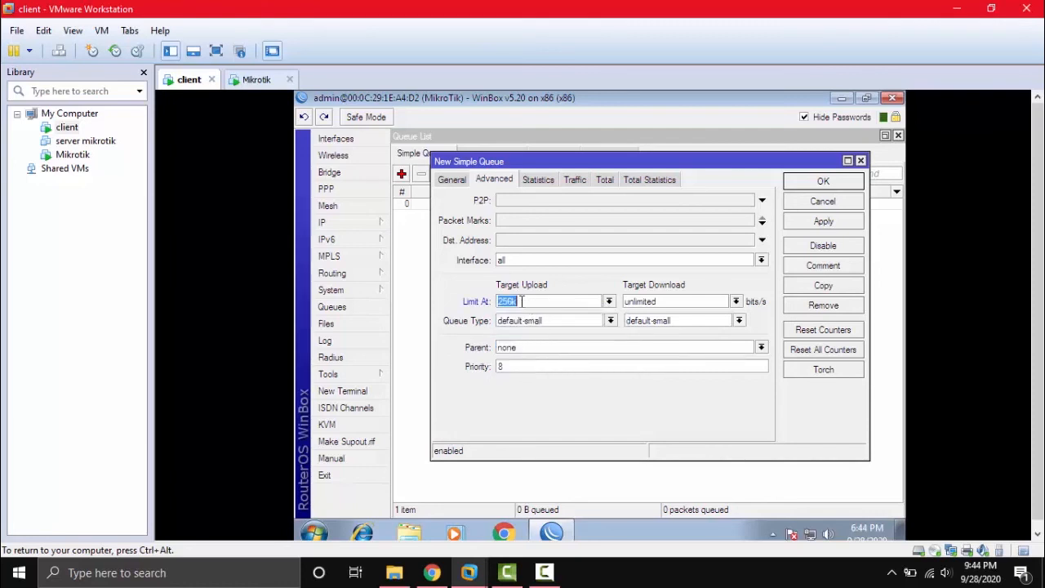
left_click(514, 301)
left_click(608, 301)
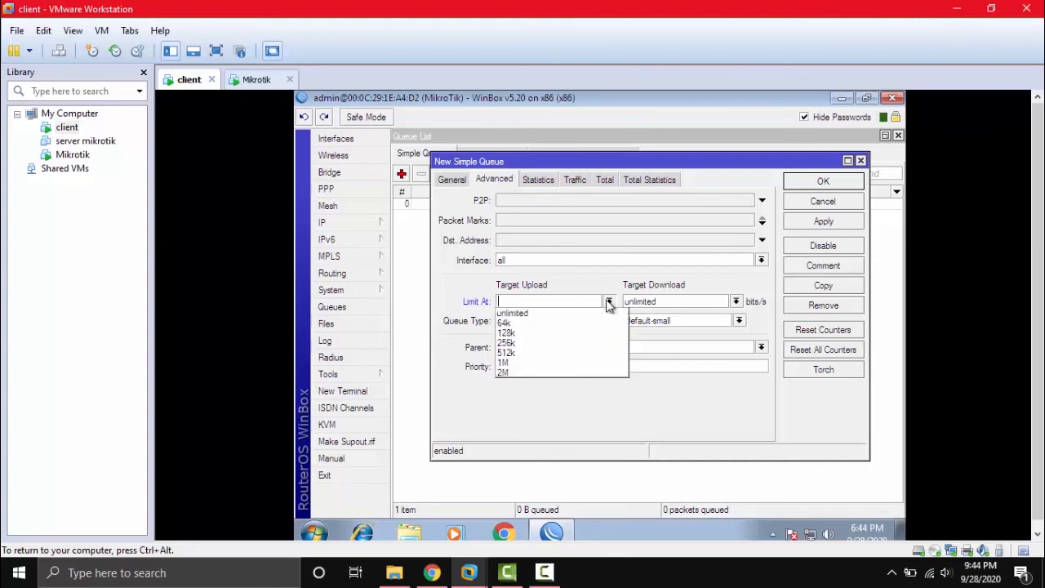
left_click(526, 343)
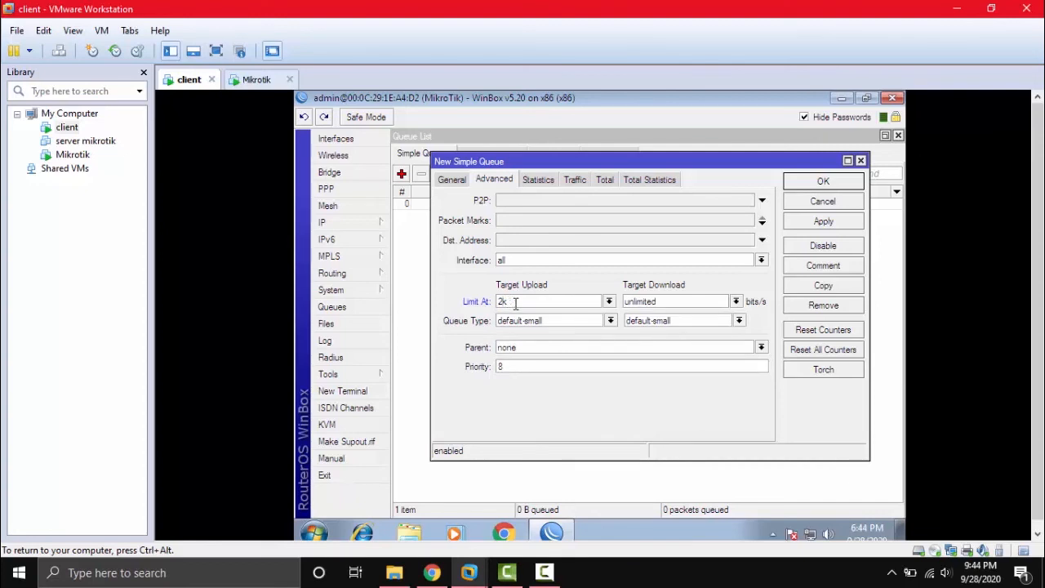
key("Left")
key("BackSpace")
type("3")
Set the guaranteed download rate to 1M and save the Client 1 queue.
left_click(737, 302)
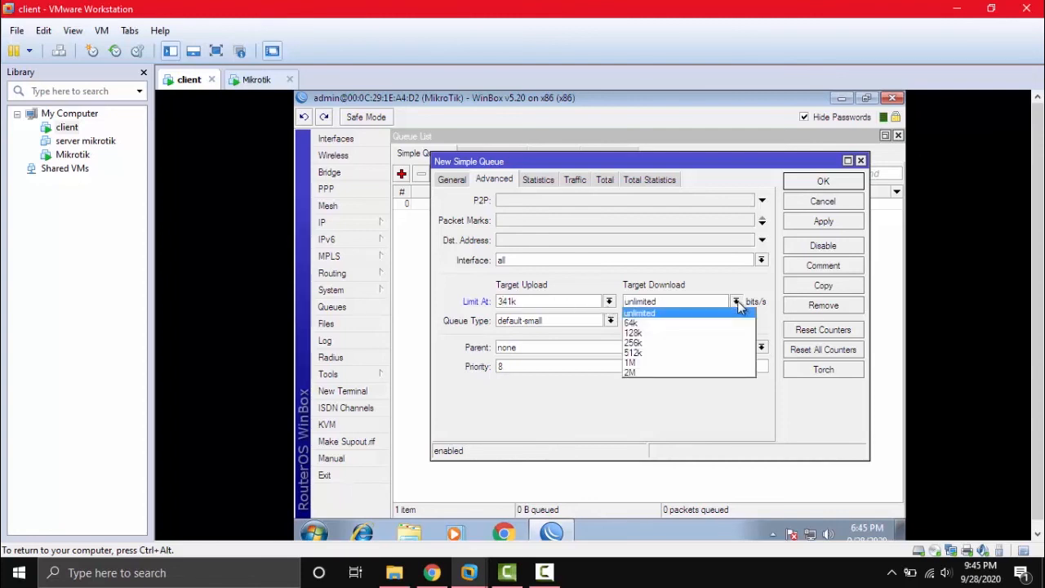
left_click(647, 362)
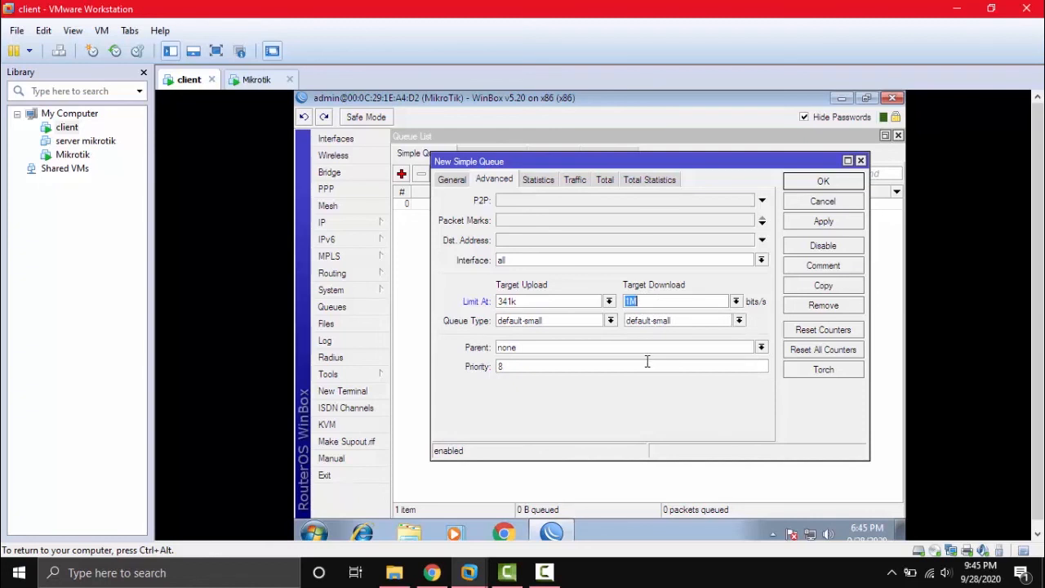
left_click(816, 224)
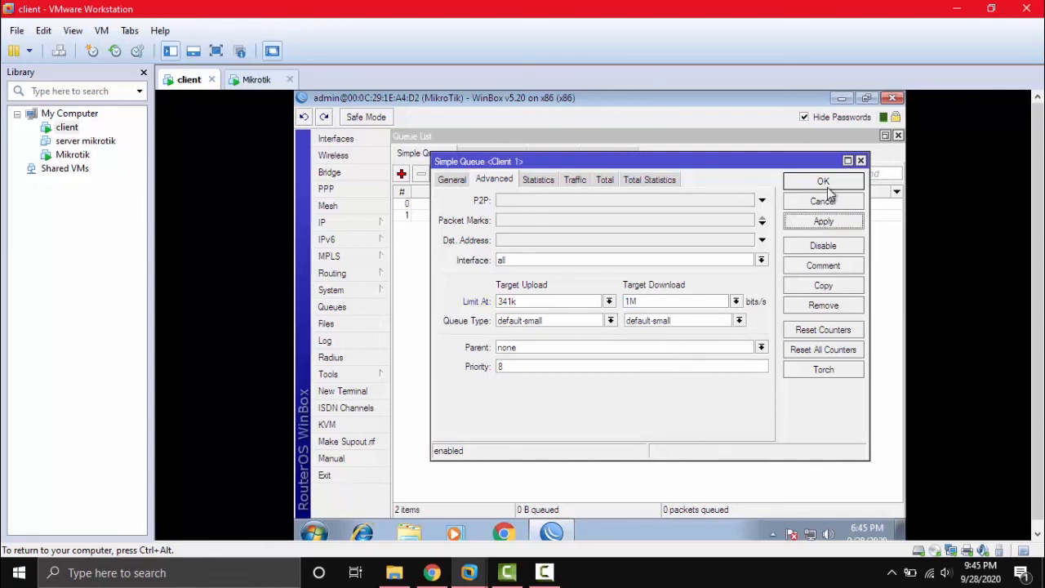
left_click(826, 181)
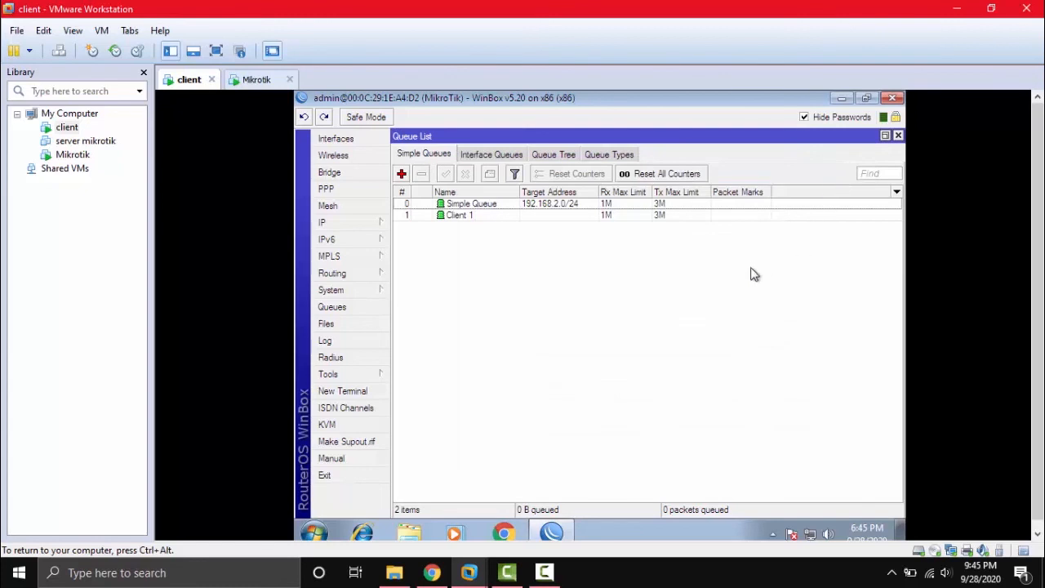
Change Client 1's target address from 0.0.0.0/0 to 192.168.2.5 and save.
double_click(457, 217)
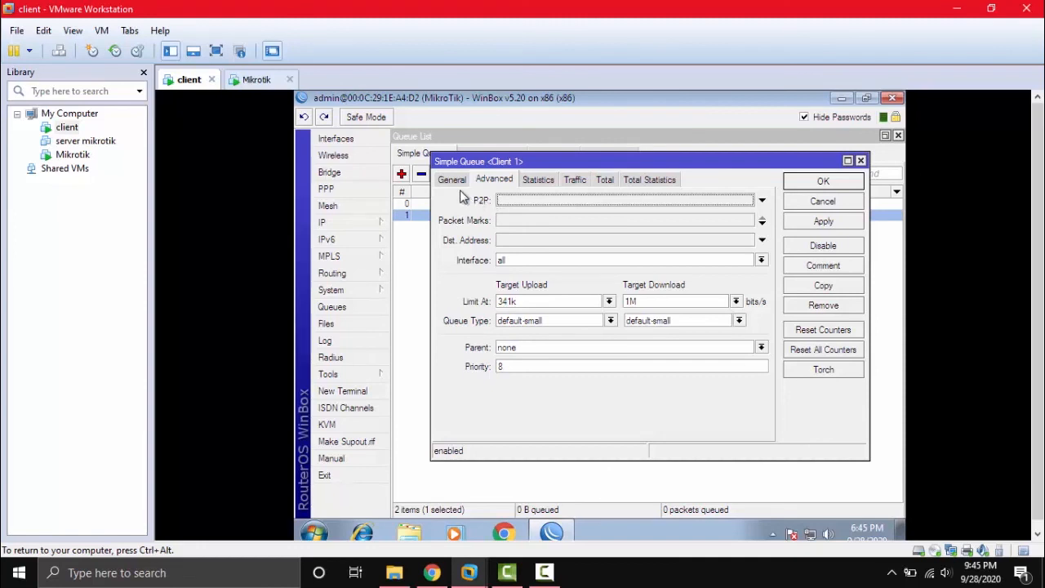
left_click(452, 181)
double_click(516, 219)
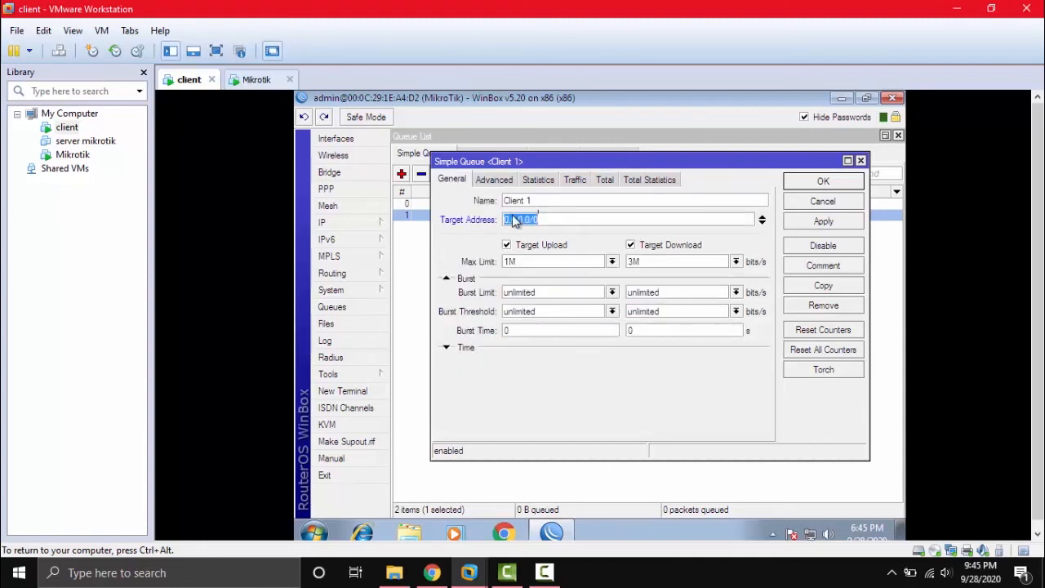
left_click(559, 221)
key("BackSpace")
key("BackSpace")
key("BackSpace")
key("BackSpace")
key("BackSpace")
key("BackSpace")
key("BackSpace")
key("BackSpace")
key("BackSpace")
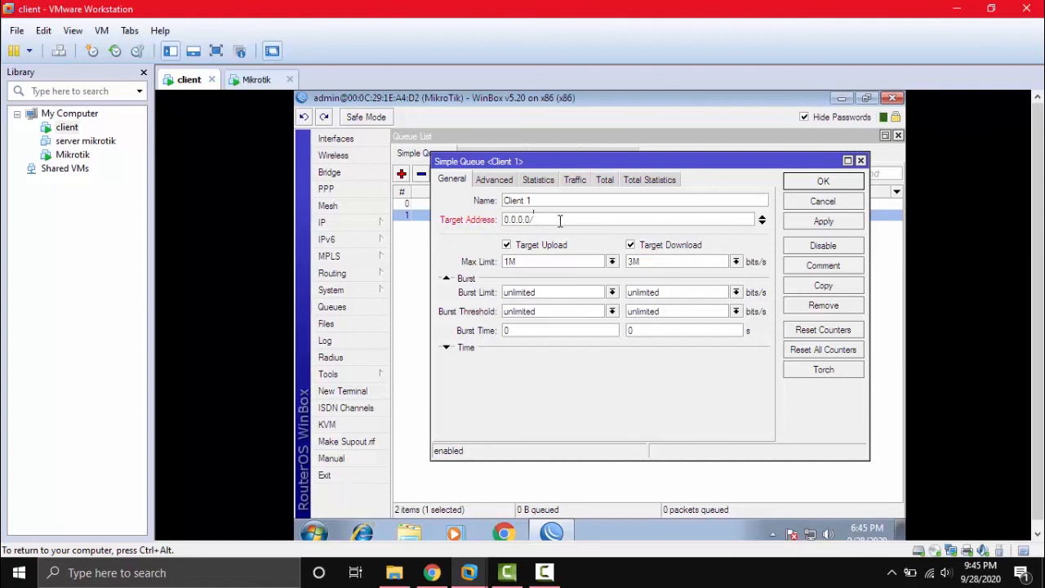
type("192.168.2.5")
left_click(819, 229)
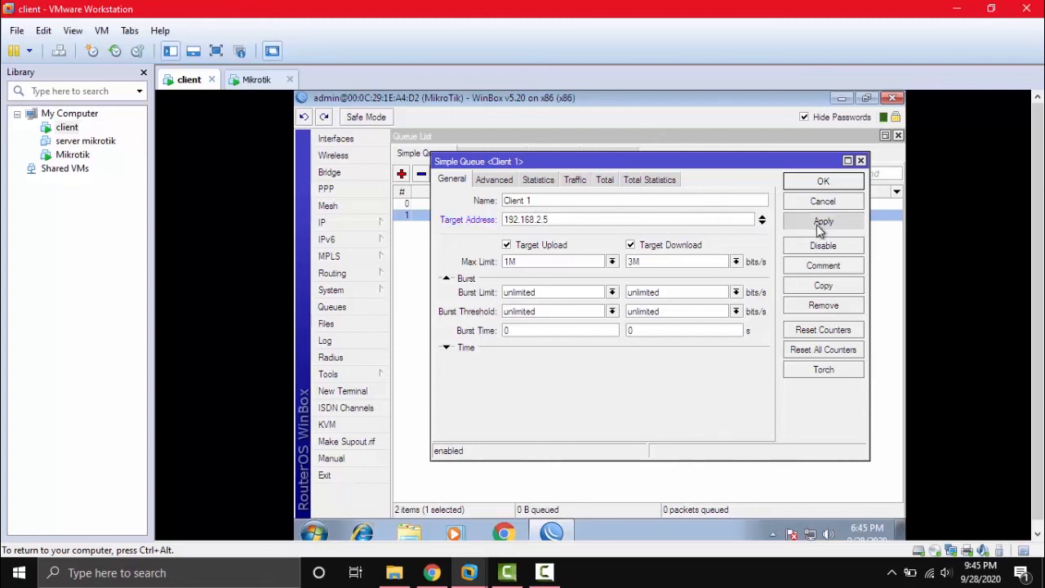
left_click(823, 182)
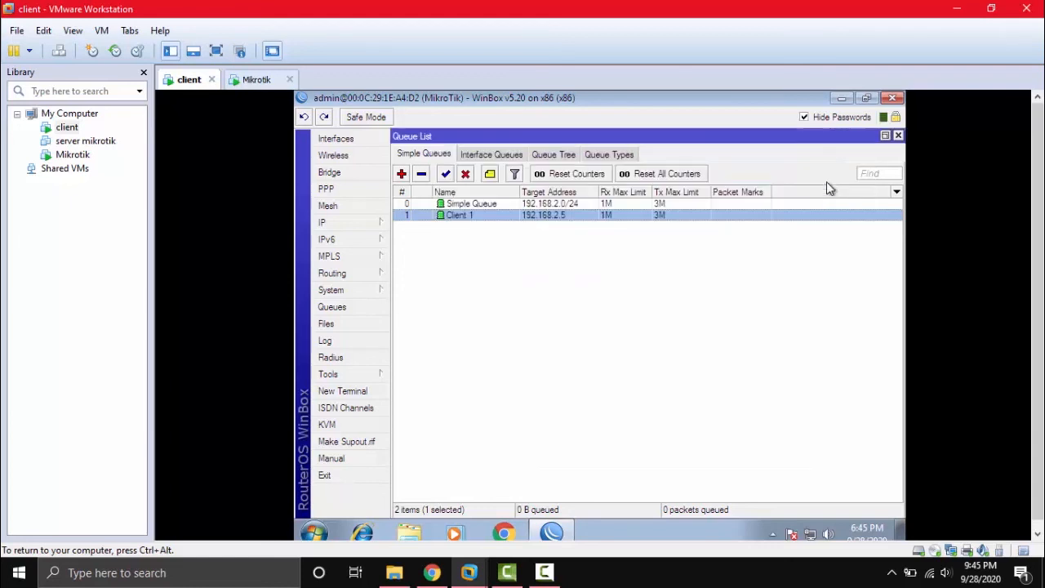
left_click(729, 319)
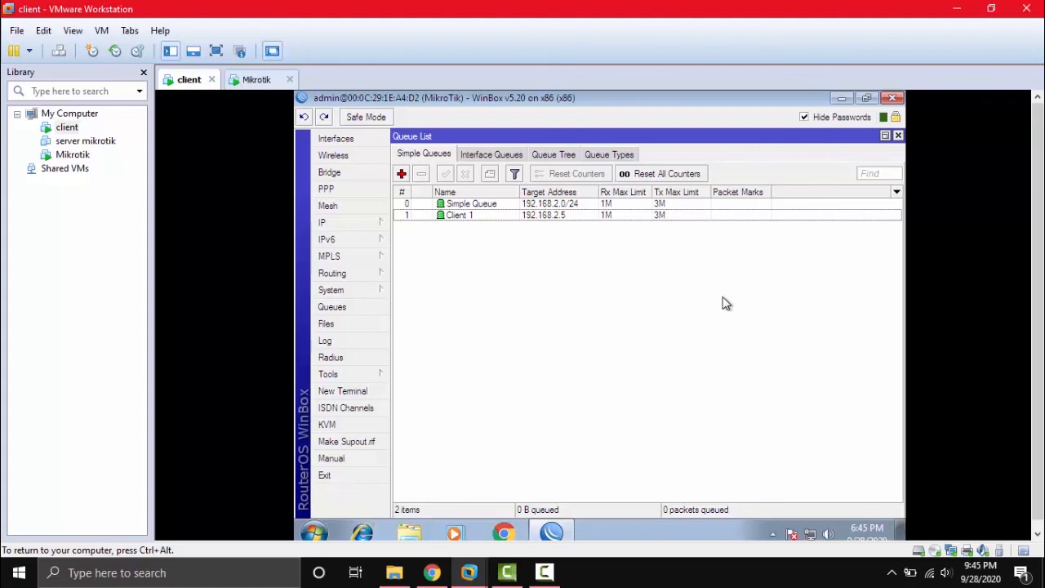
Minimize WinBox, launch Chrome, and search Google for 'speed test'.
left_click(842, 99)
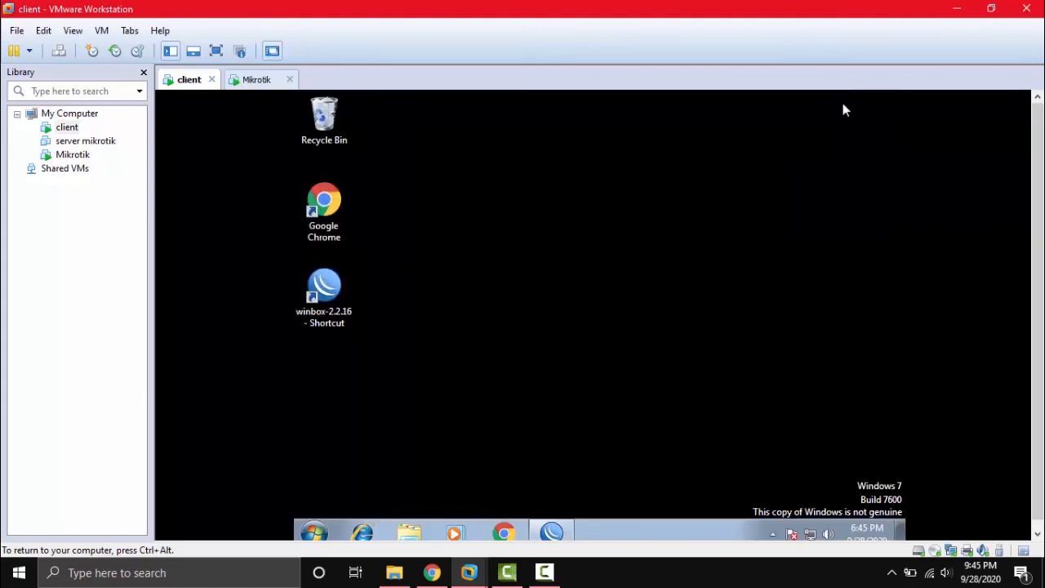
double_click(335, 202)
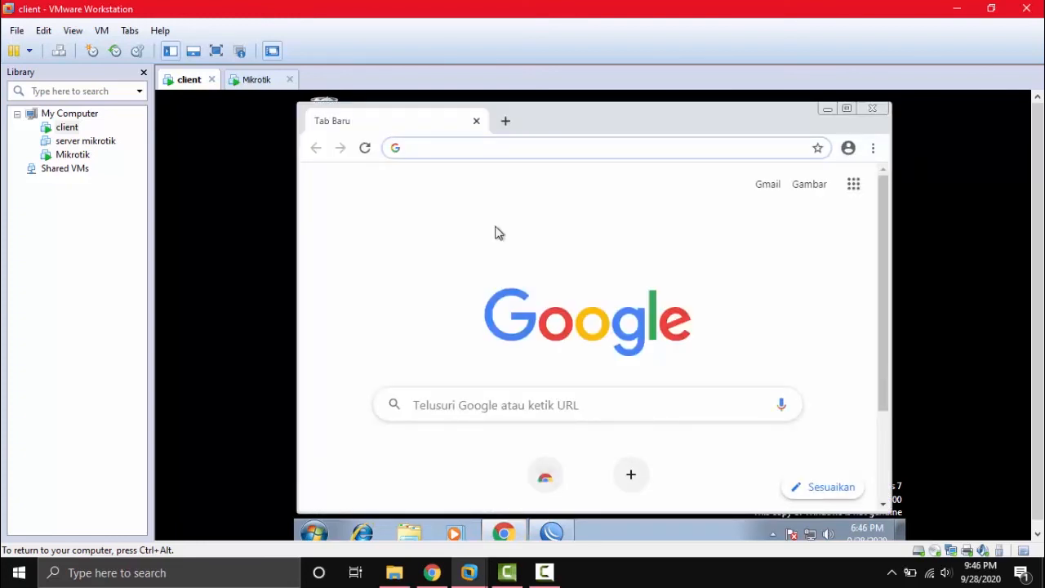
type("spe")
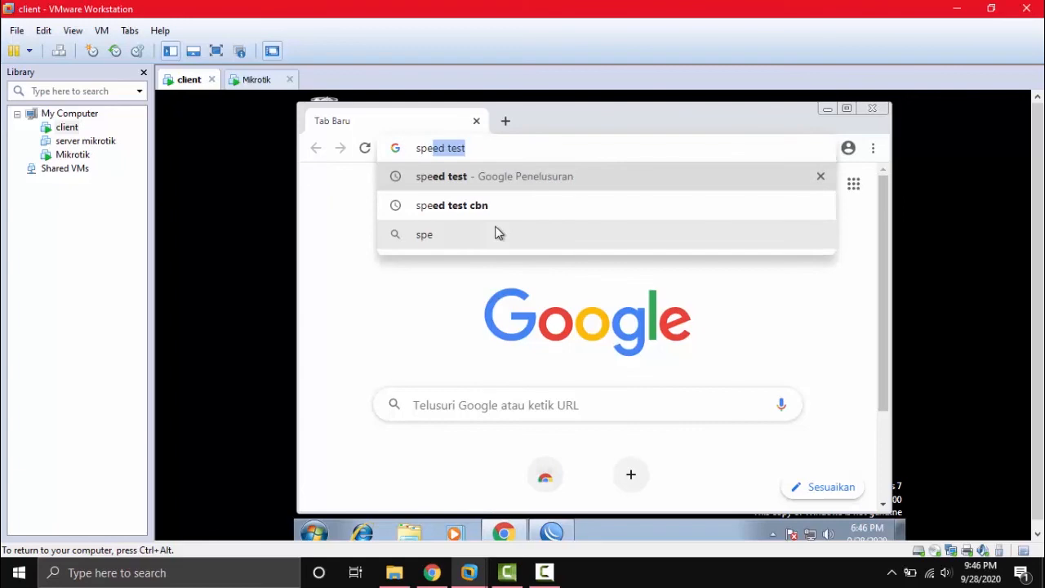
type("ed test")
key("Return")
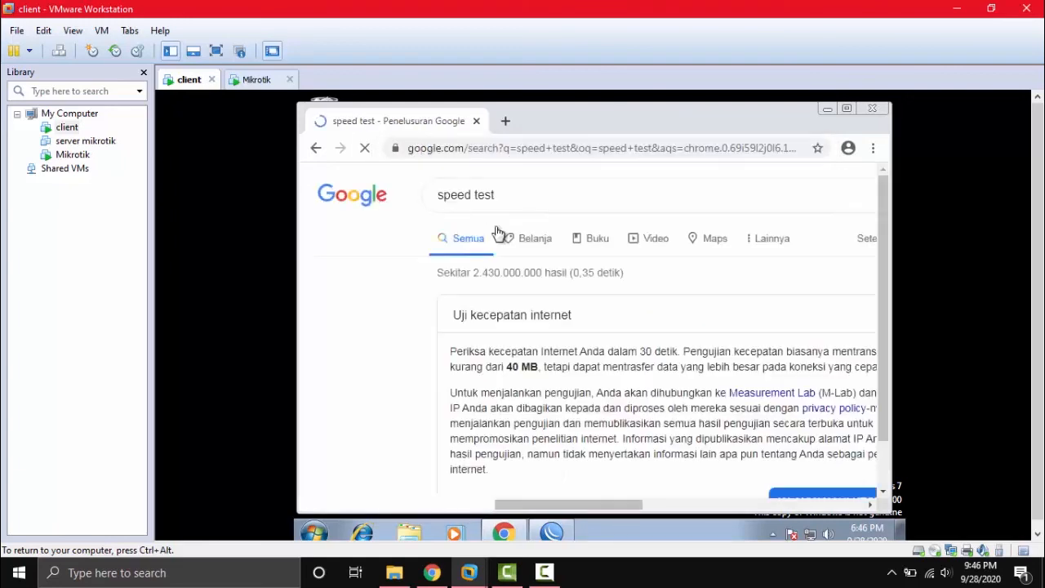
Run the speed test (2.89 Mbps down, 0.85 Mbps up), then hide Chrome.
scroll(572, 343, "down", 2)
left_click(801, 421)
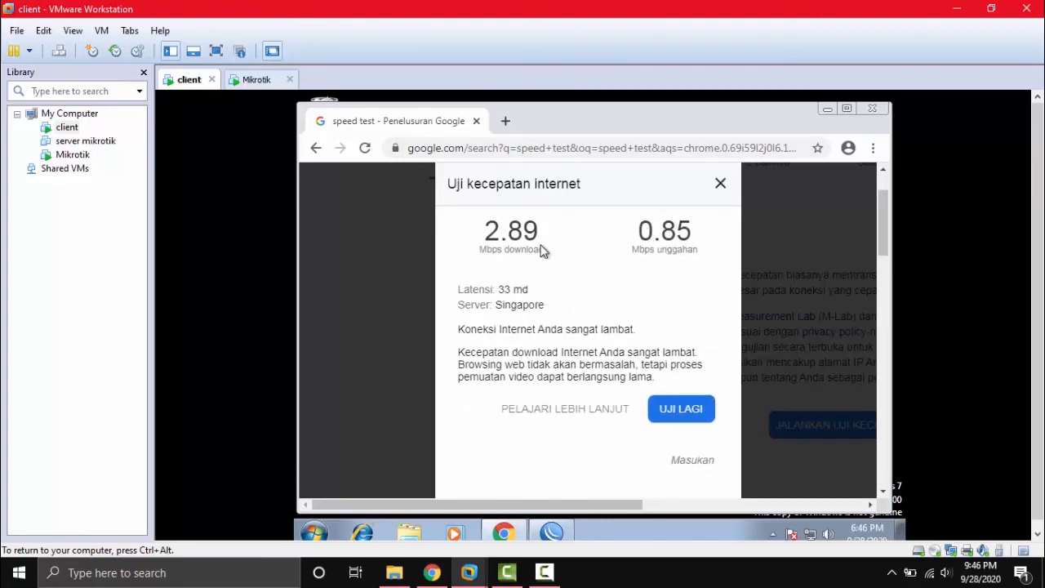
left_click(721, 184)
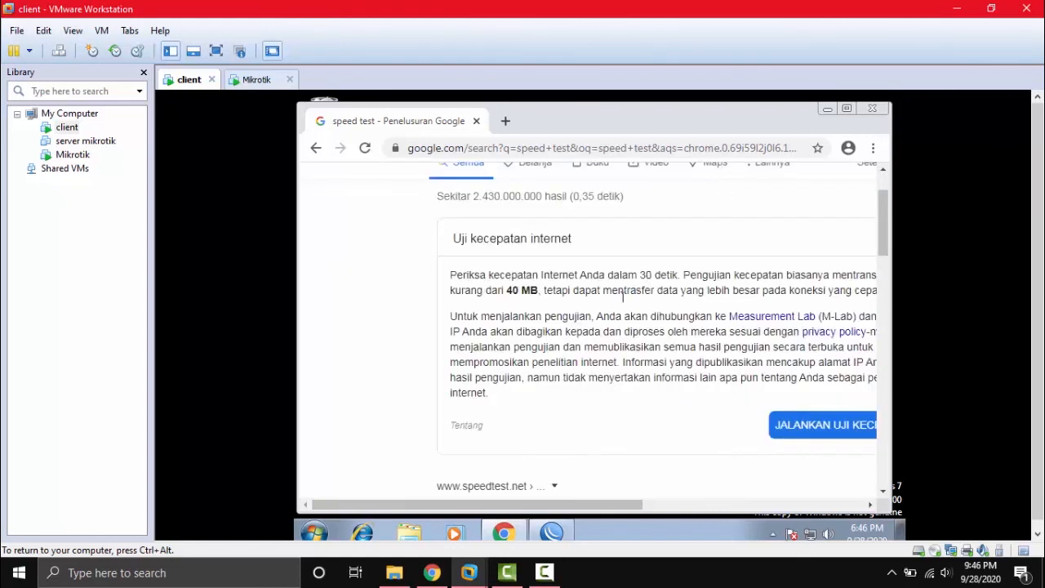
left_click(826, 109)
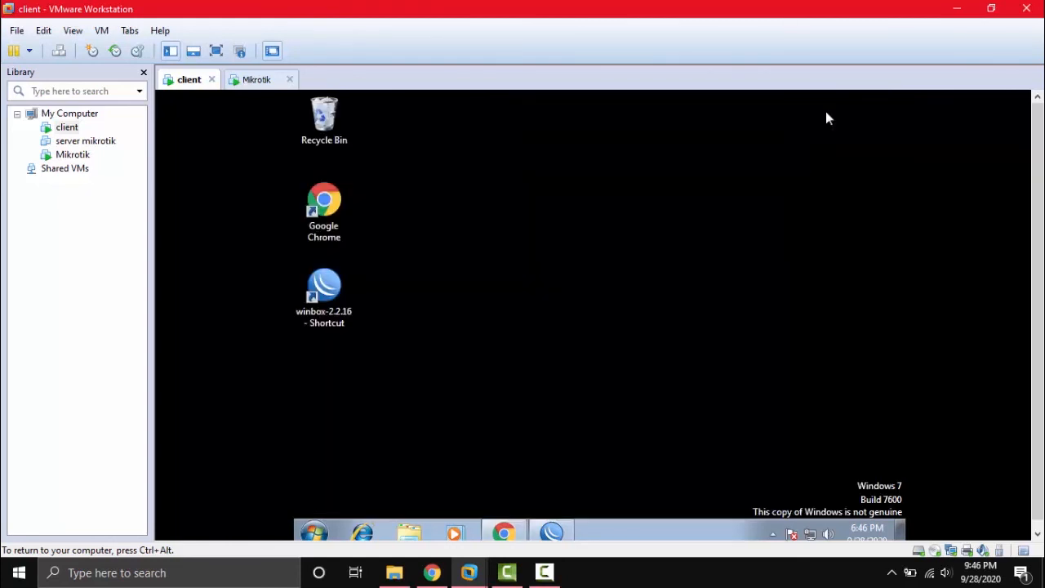
Disable the Client 1 and Simple Queue queues in WinBox, then minimize it.
left_click(551, 532)
left_click(475, 217)
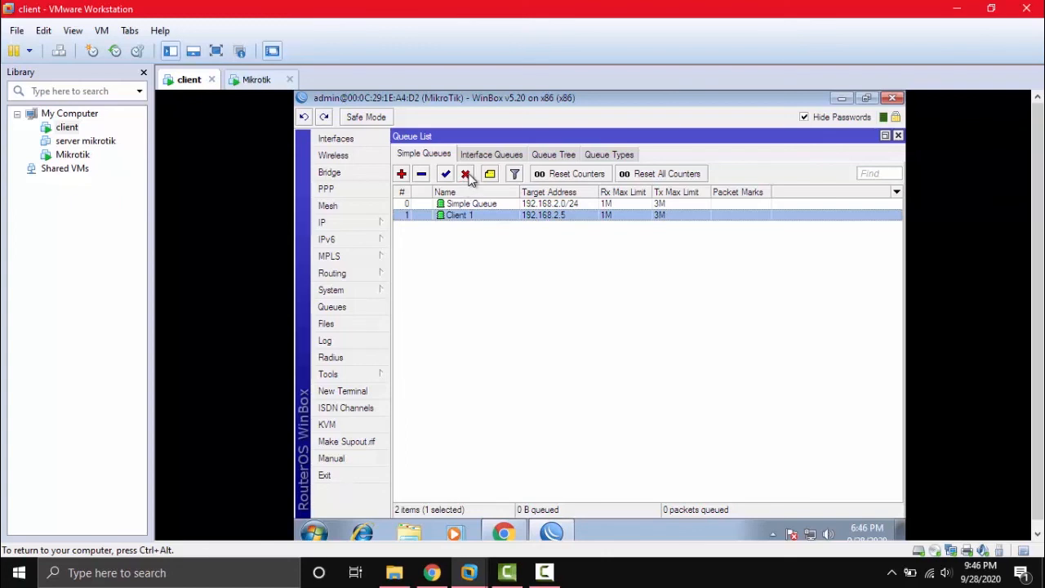
left_click(469, 178)
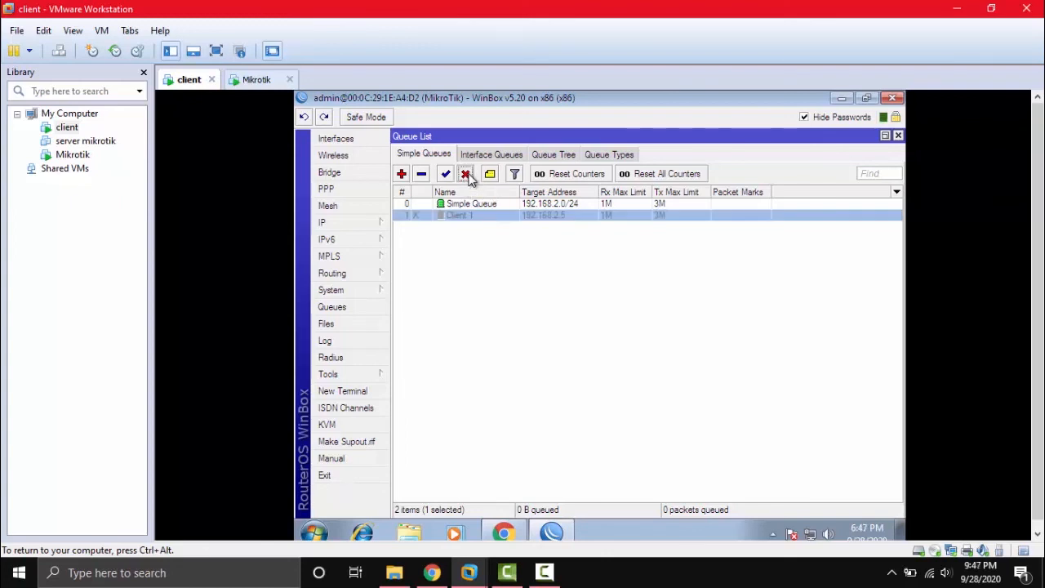
left_click(480, 207)
left_click(466, 175)
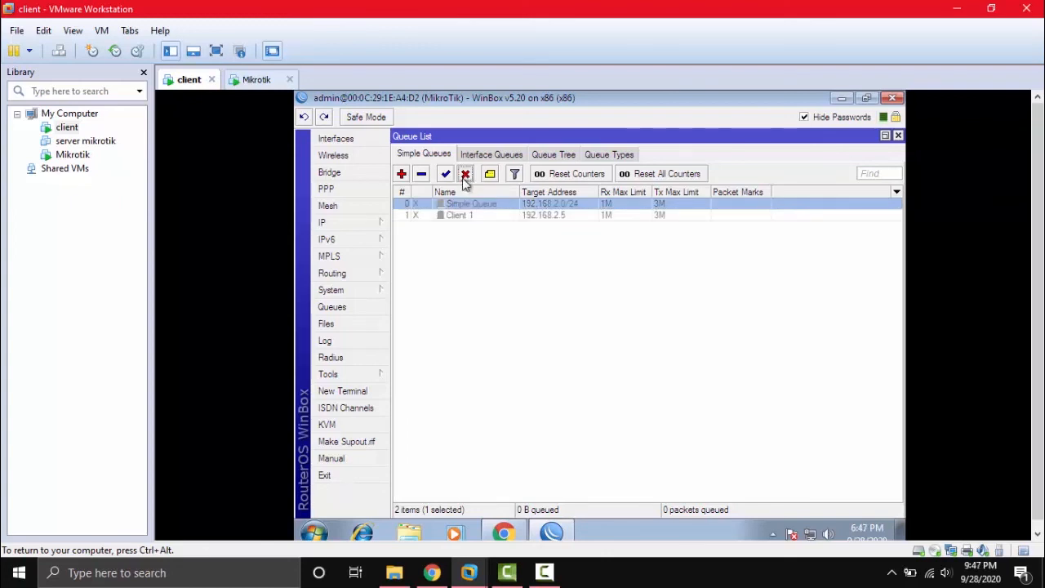
left_click(842, 99)
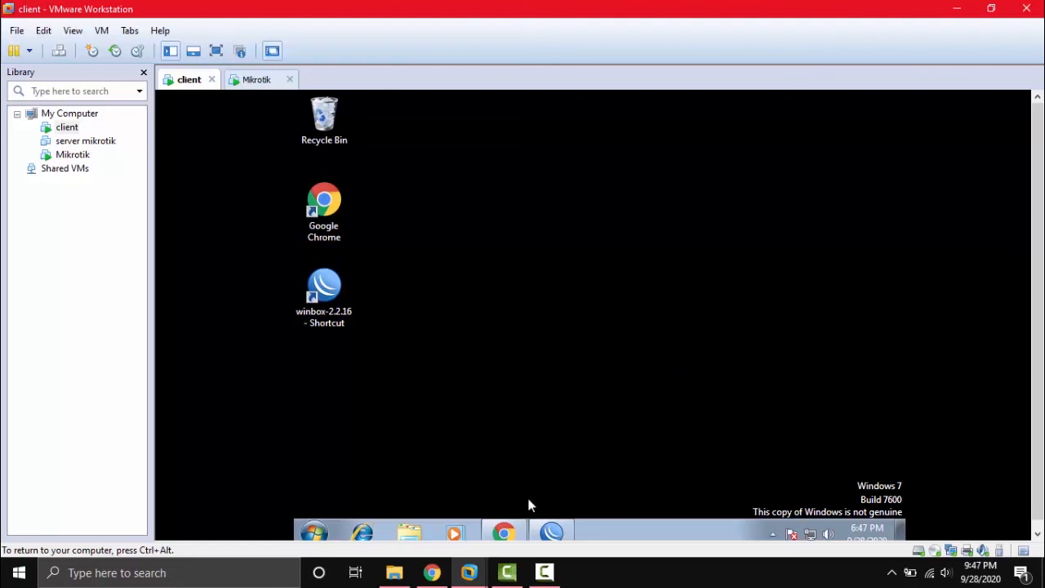
Rerun the unlimited speed test (7.13 Mbps down, 0.08 Mbps up), close Chrome, return to WinBox's Queue List.
left_click(523, 529)
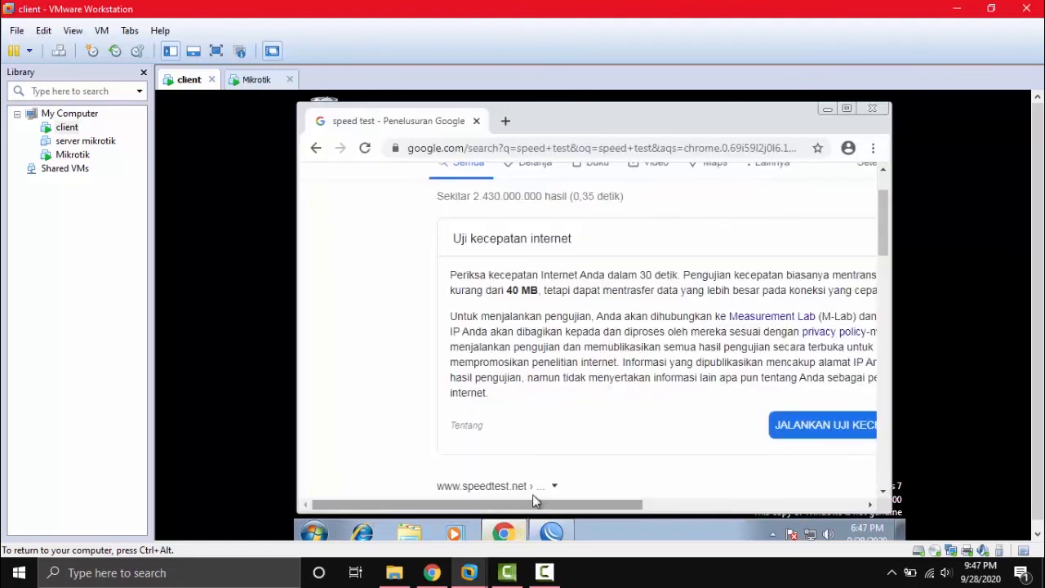
left_click(796, 425)
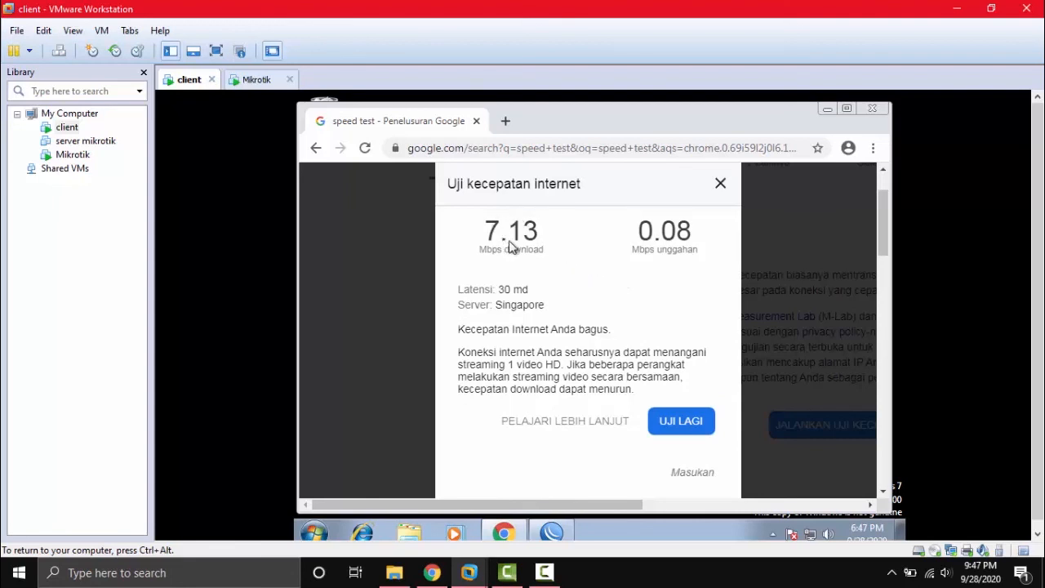
left_click(720, 183)
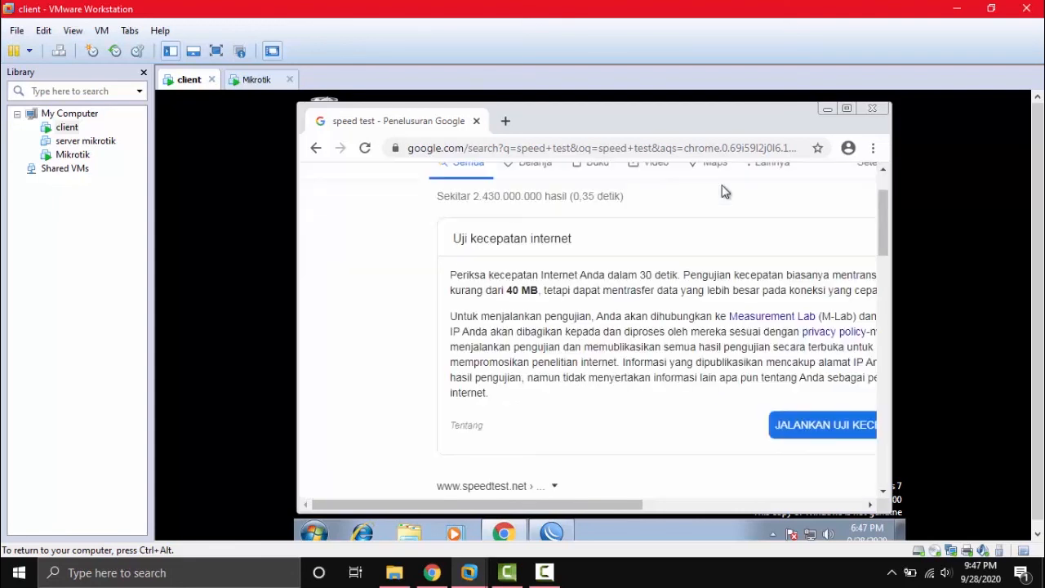
left_click(871, 113)
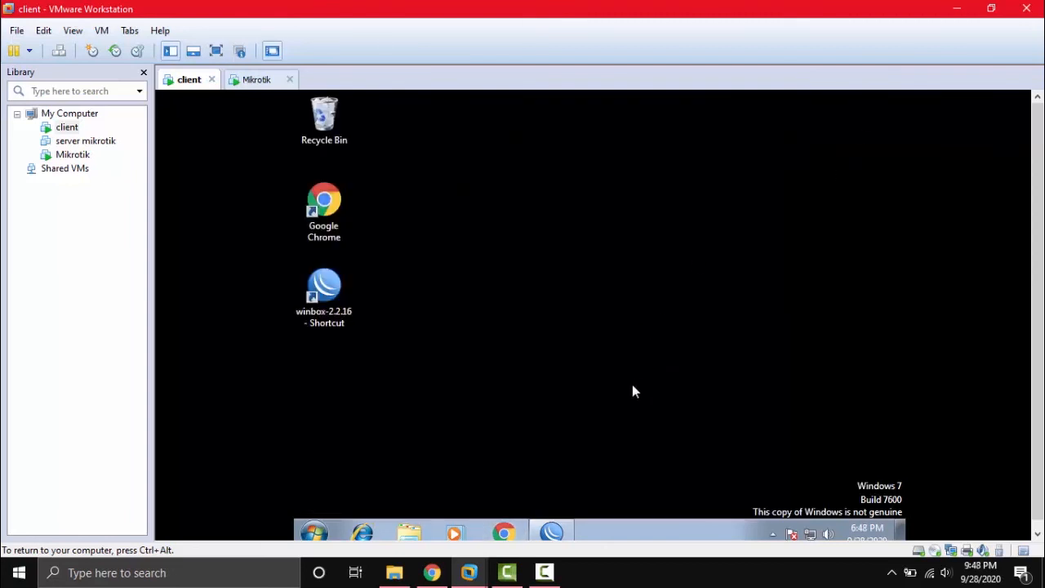
left_click(551, 532)
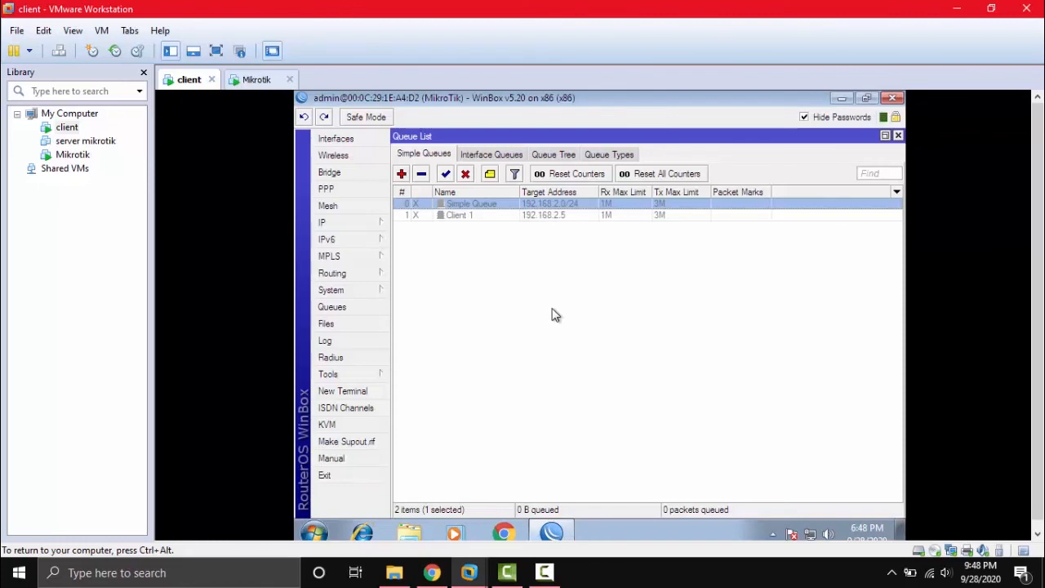